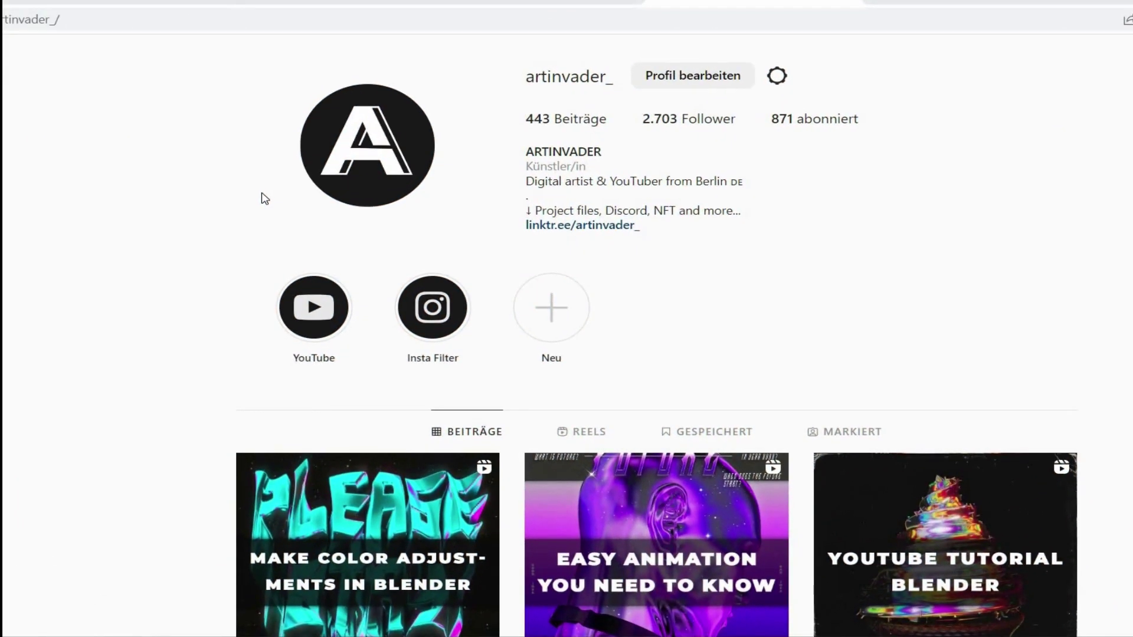
scroll(265, 198, down, 10)
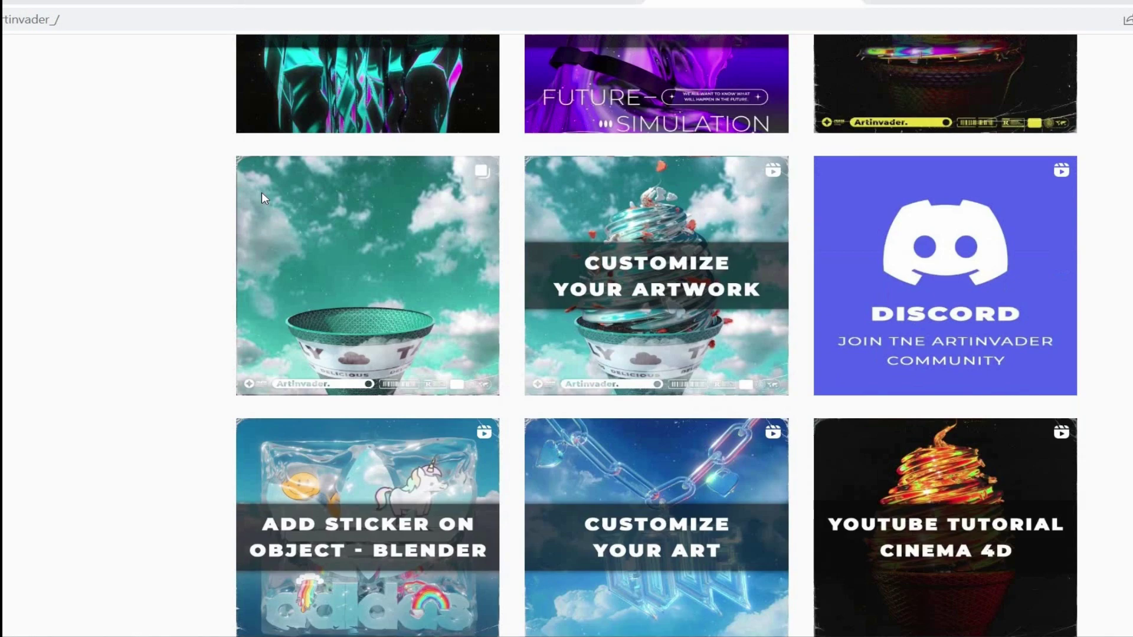
scroll(262, 194, down, 9)
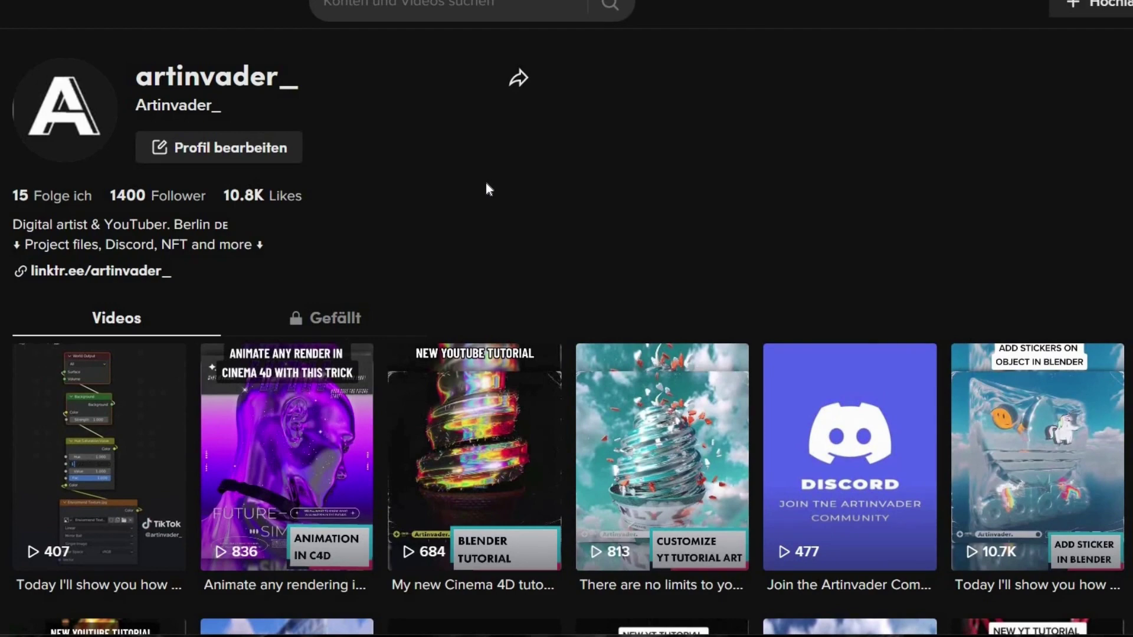
scroll(487, 184, down, 6)
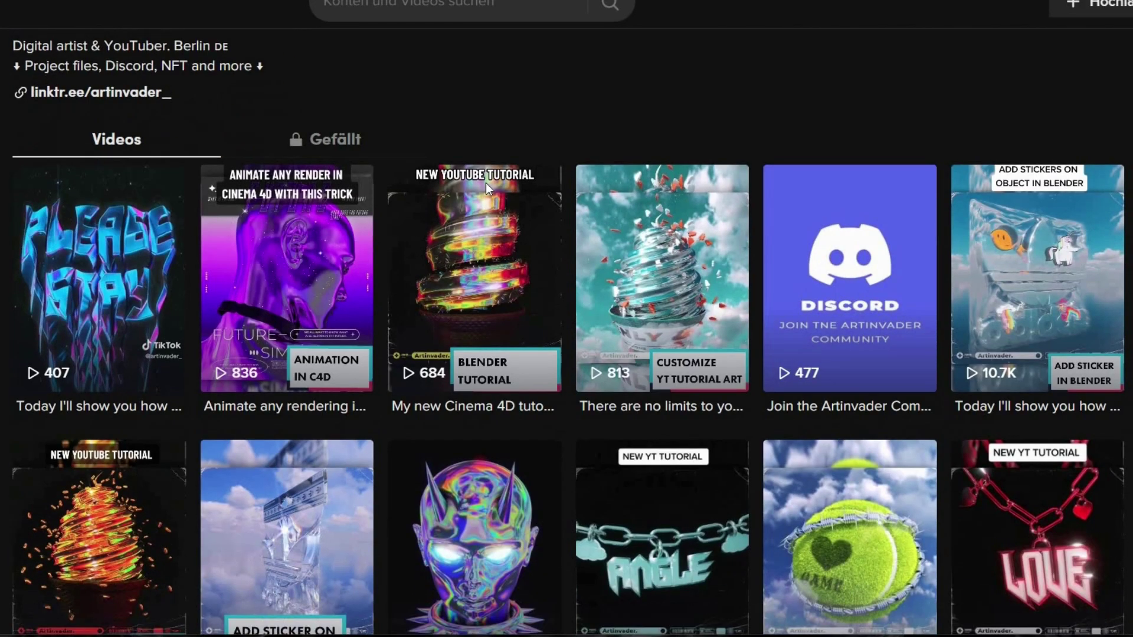
scroll(486, 183, down, 6)
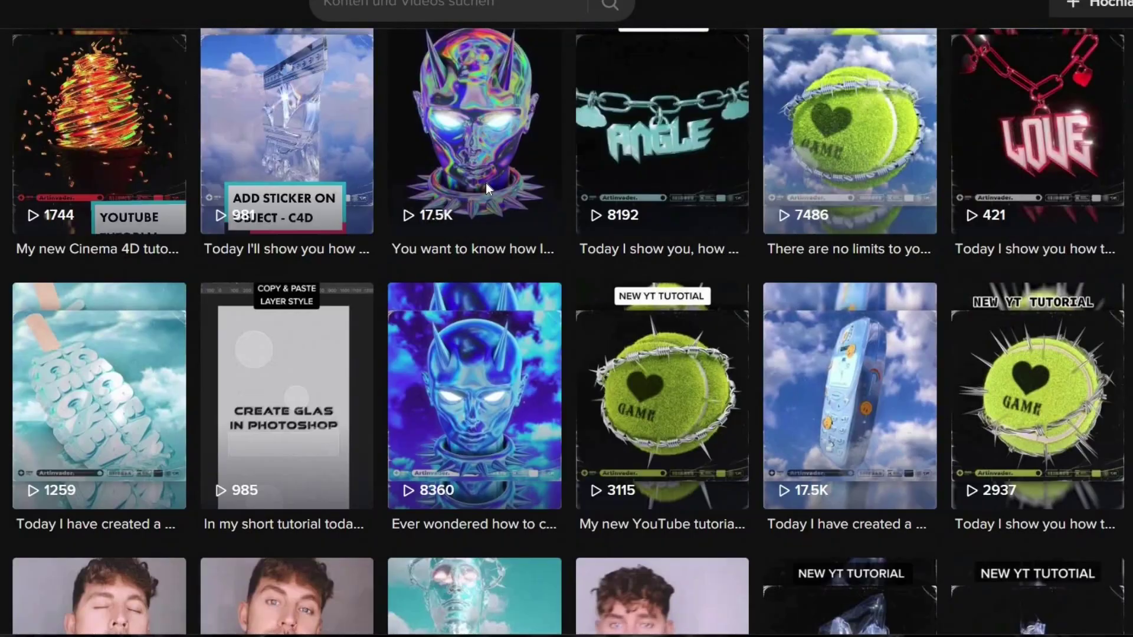
scroll(487, 183, down, 1)
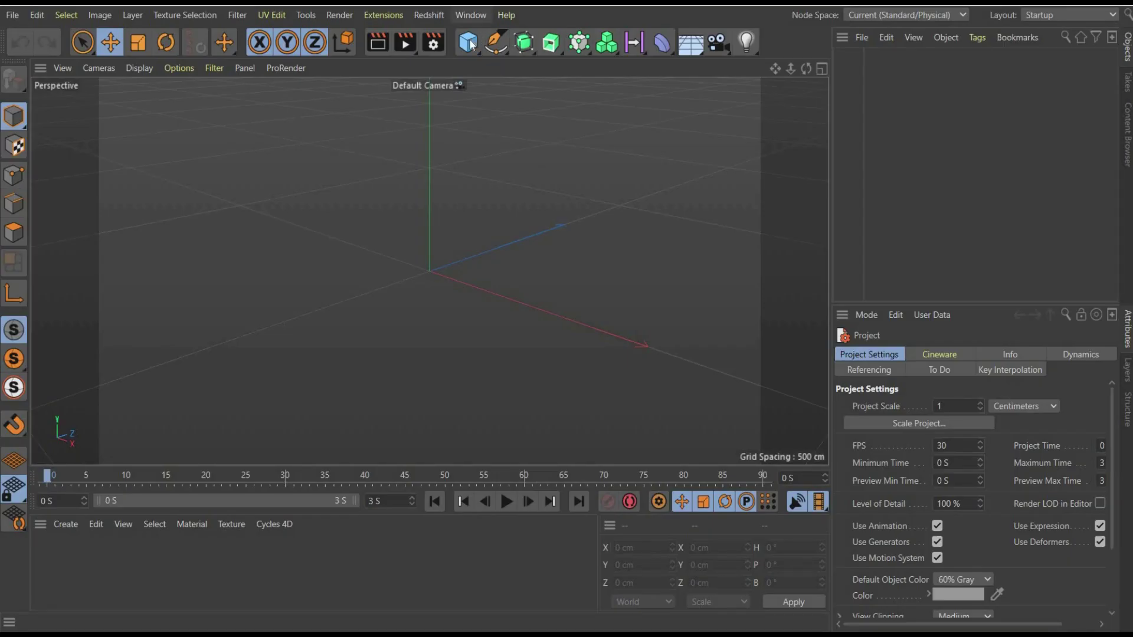
Step: Add a sphere, make a polygon copy with Current State to Object, and delete the parametric original
click(471, 45)
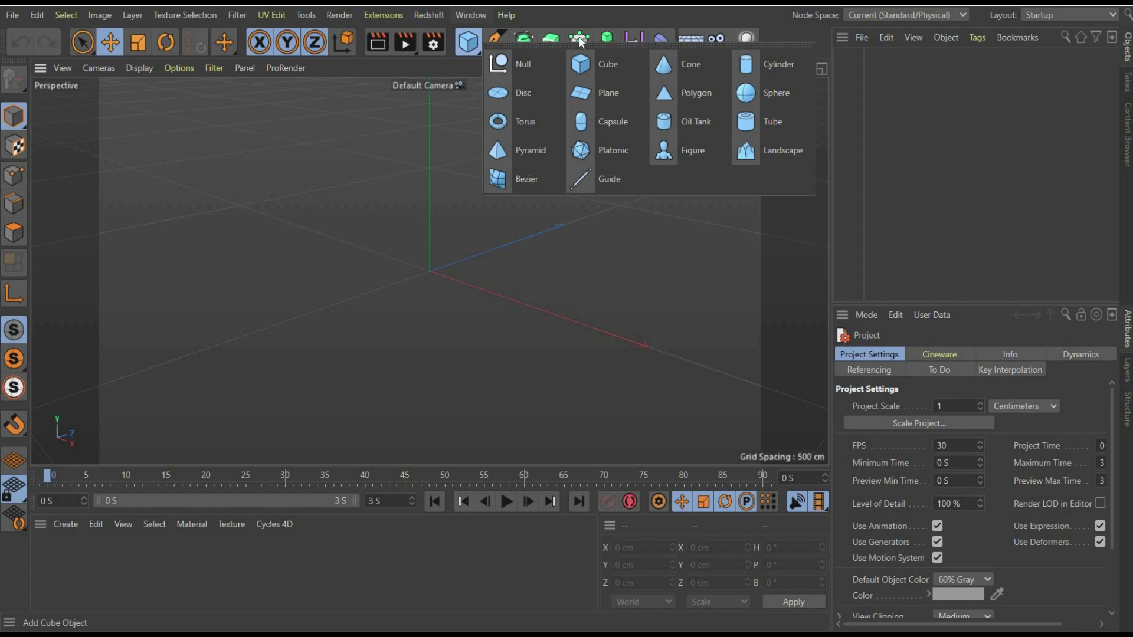
click(750, 98)
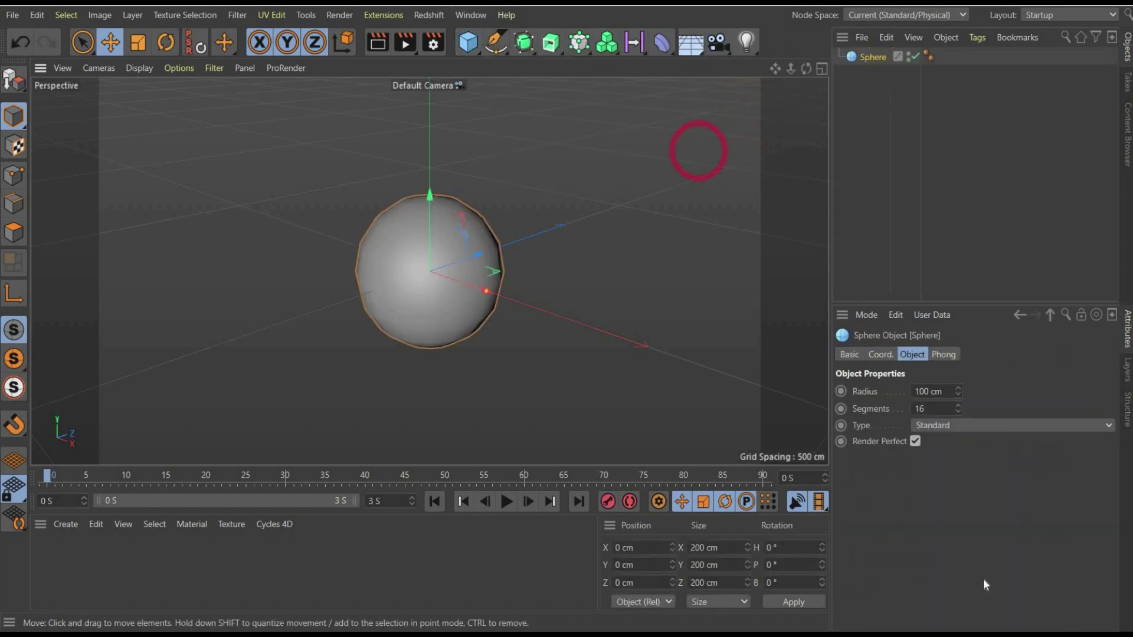
right_click(862, 55)
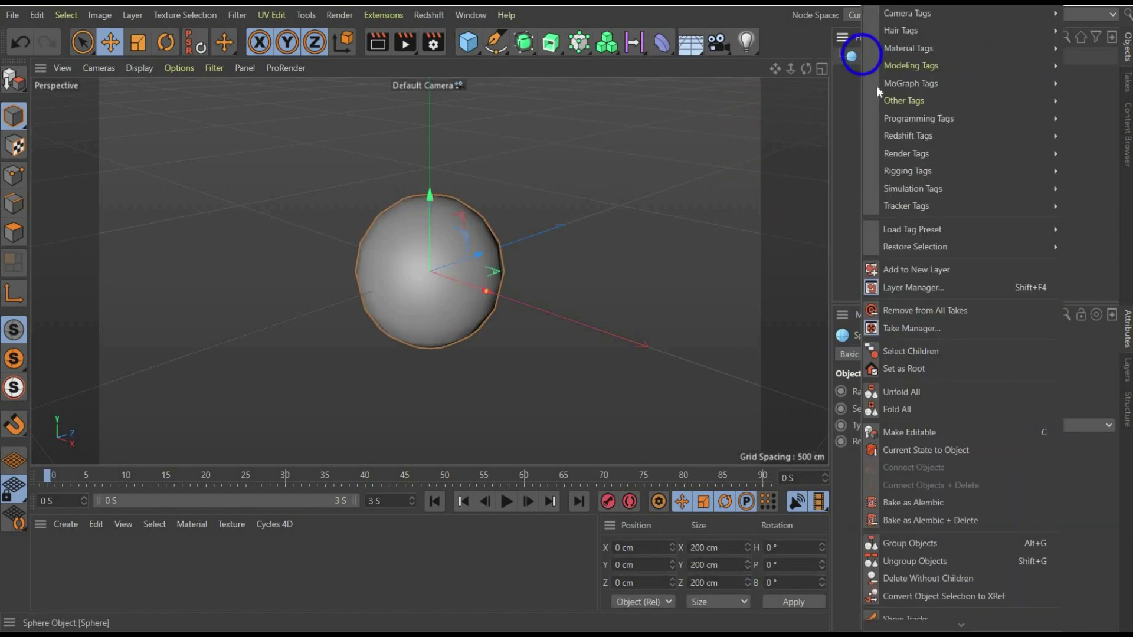
click(943, 450)
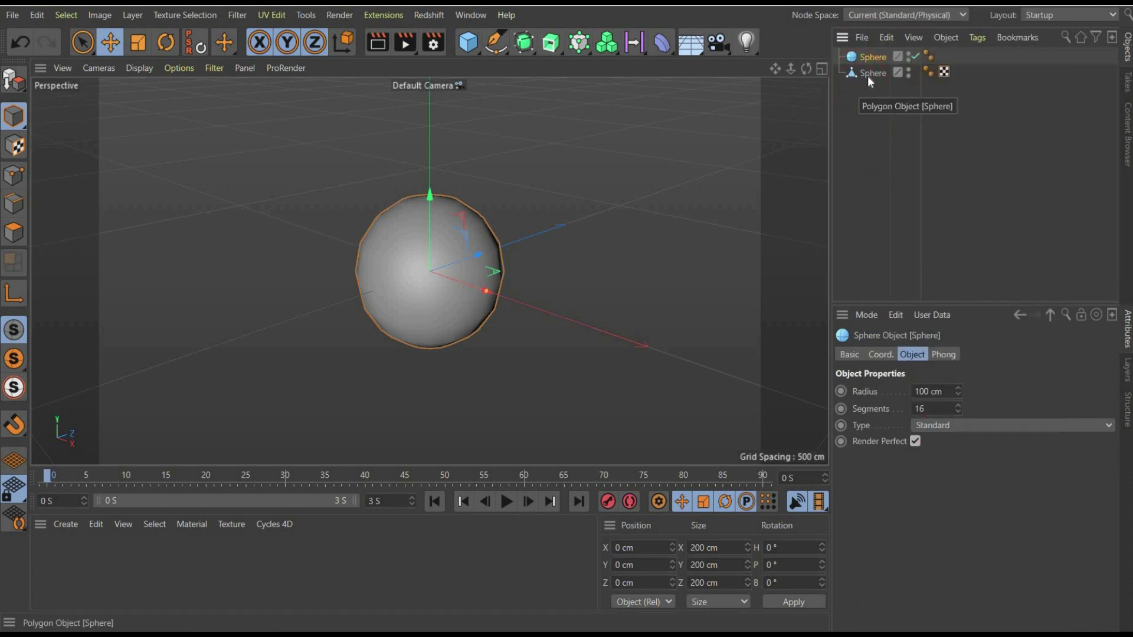
key(BackSpace)
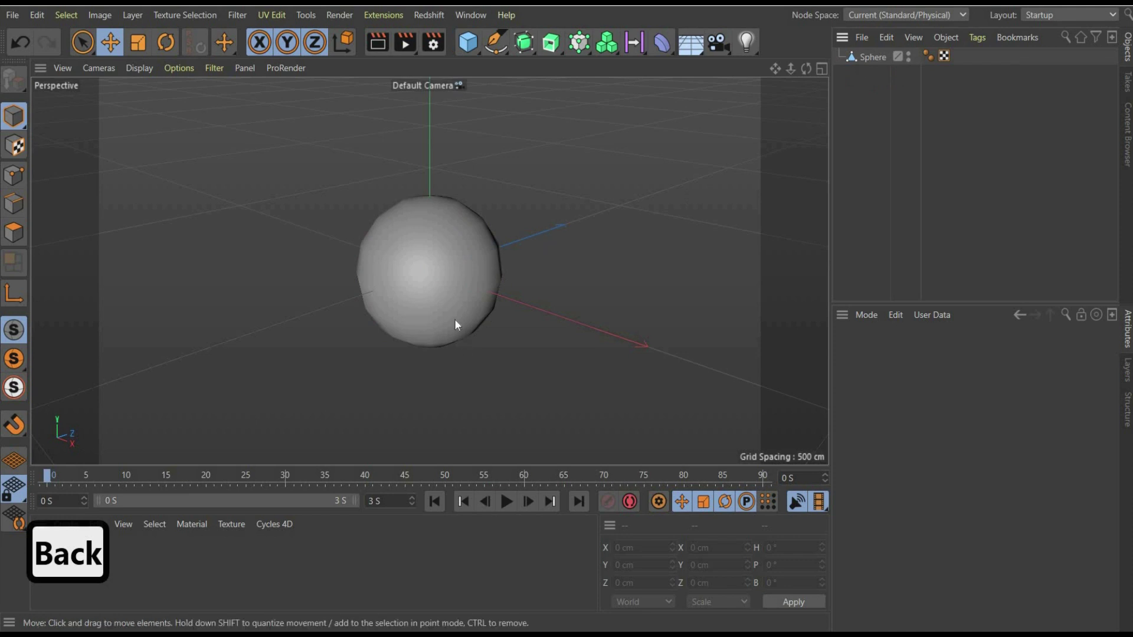
Step: Display the sphere shaded with its mesh lines and switch to the four-view layout
click(139, 68)
click(154, 106)
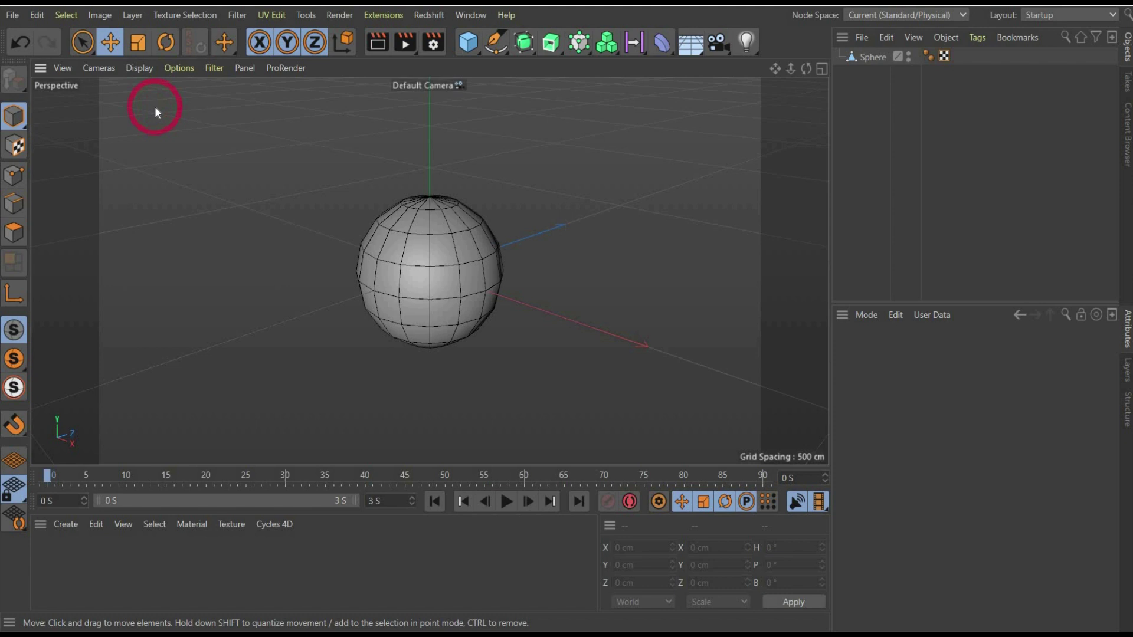
click(820, 70)
click(650, 177)
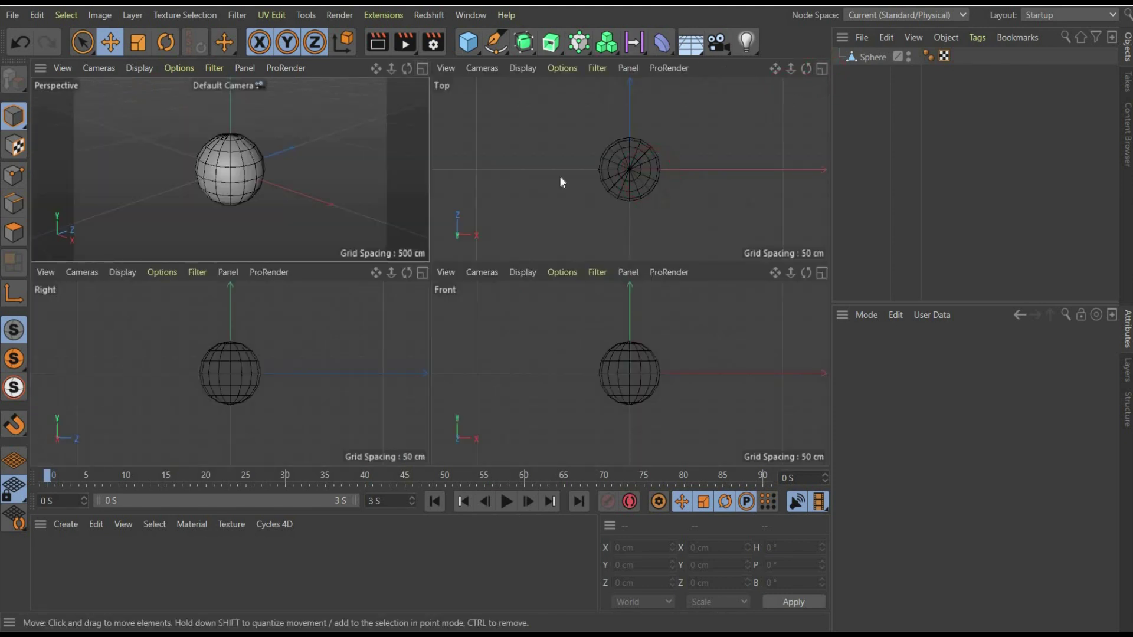
Step: In point mode, box-select the -Z half of the sphere's points in the Top view and delete them
click(12, 179)
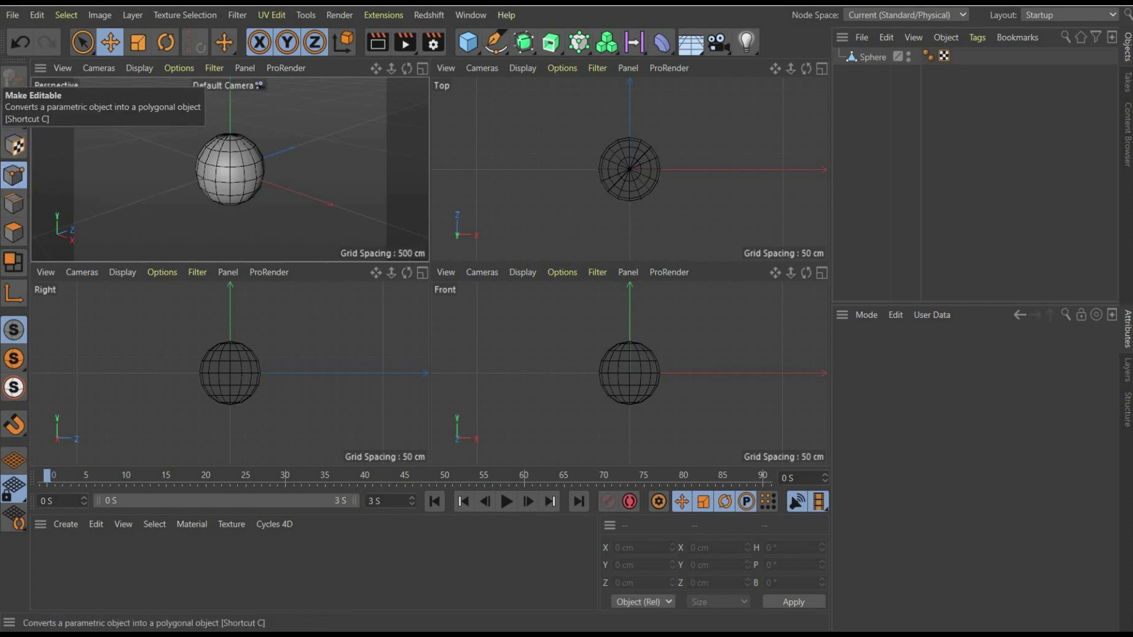
drag(88, 46, 117, 90)
click(875, 57)
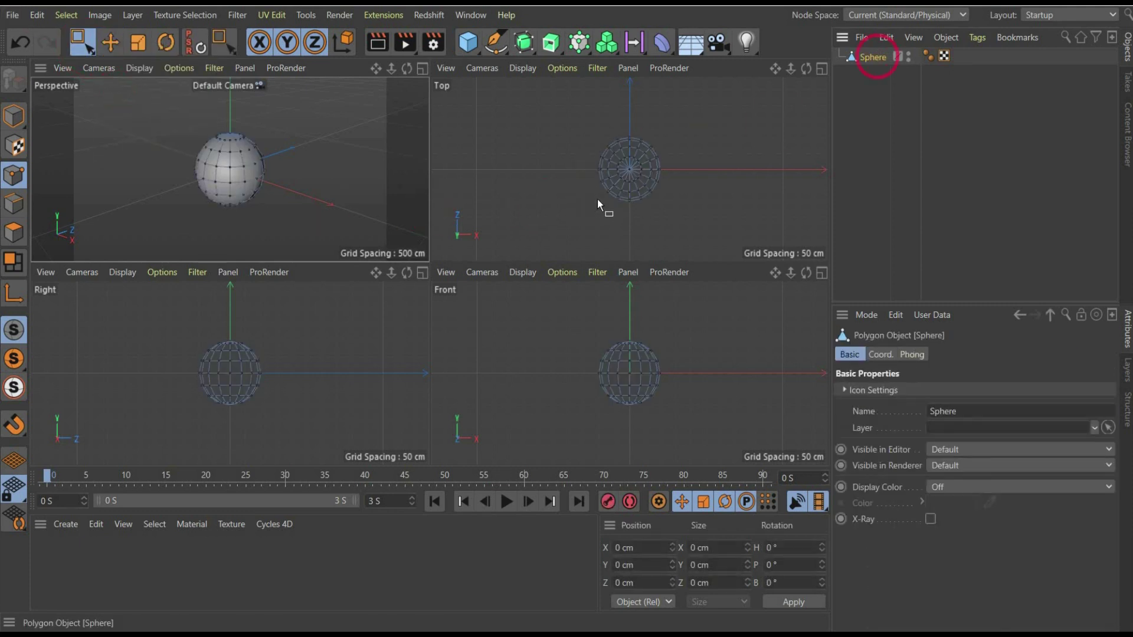
drag(592, 175, 695, 210)
key(BackSpace)
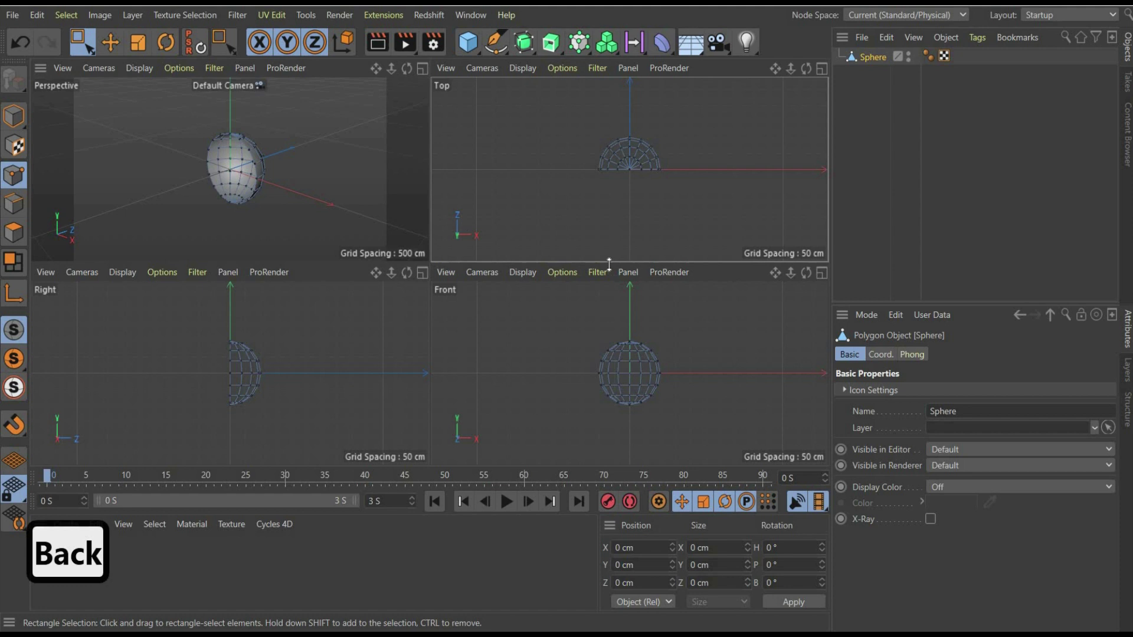
Step: Delete the lower half of the remaining sphere points in the Front view, keeping only the upper quarter
drag(574, 379, 695, 432)
key(BackSpace)
click(423, 69)
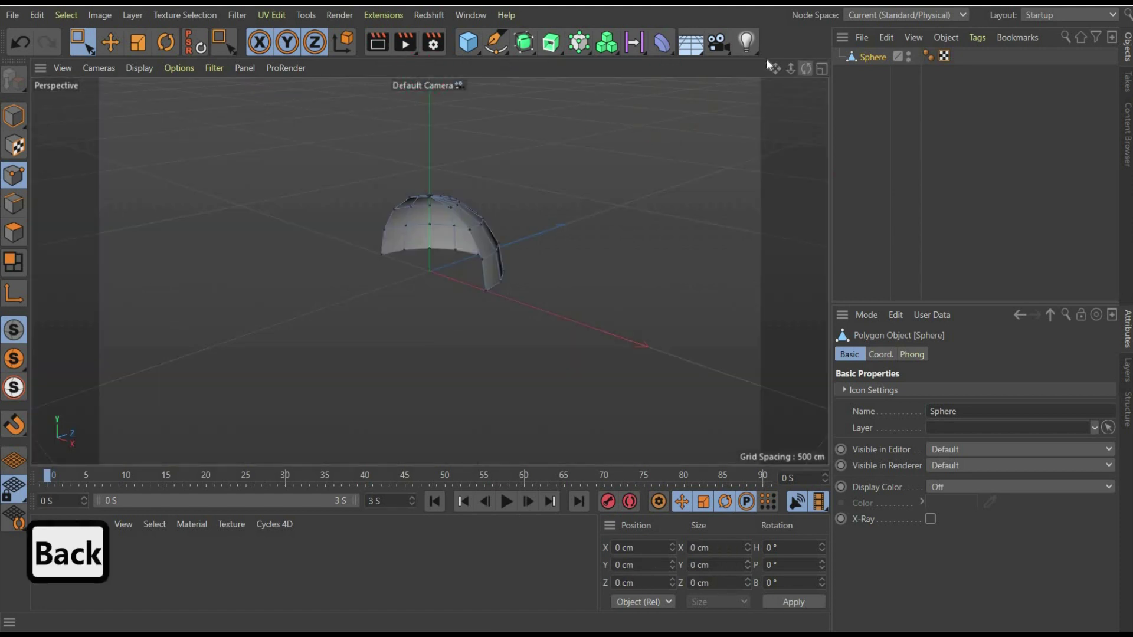
Step: Add two Symmetry generators to the scene
drag(806, 69, 517, 62)
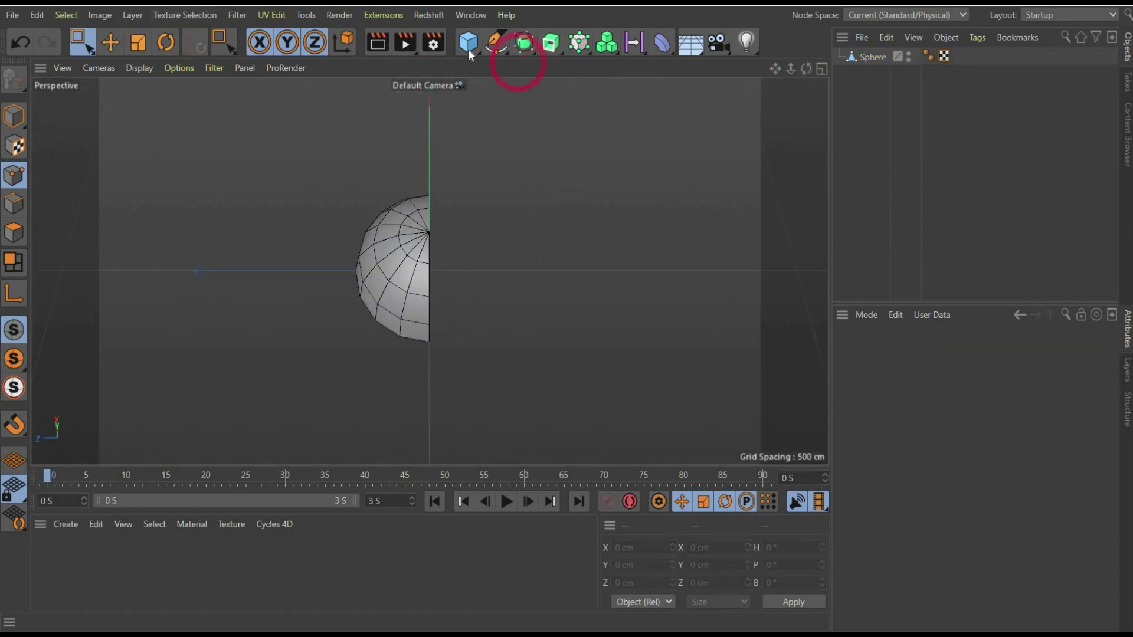
click(524, 48)
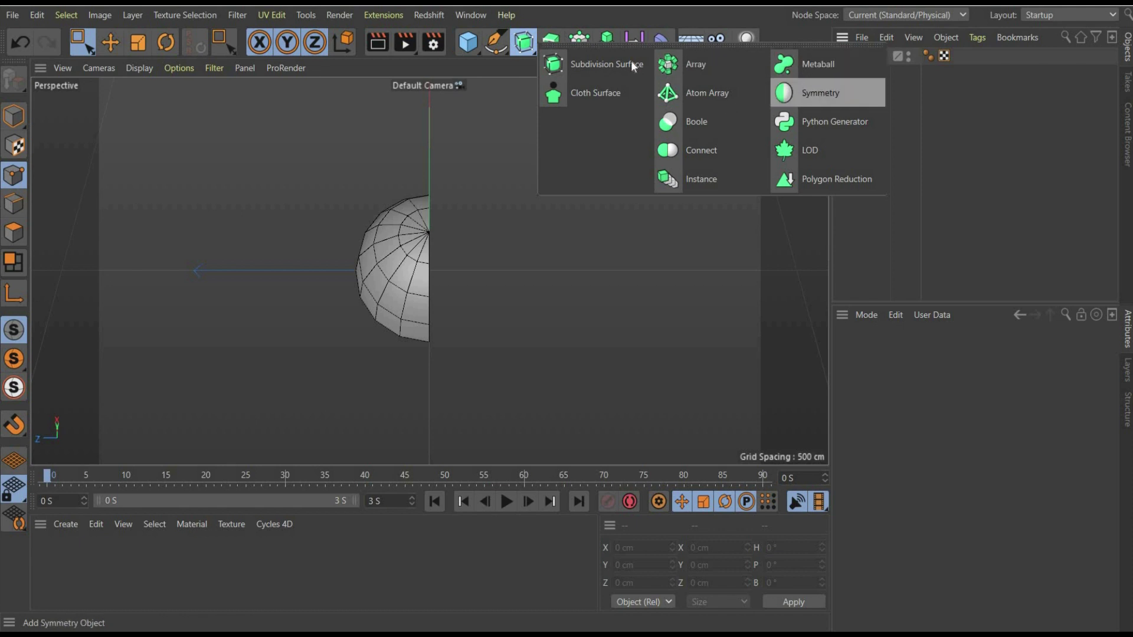
click(804, 92)
click(524, 43)
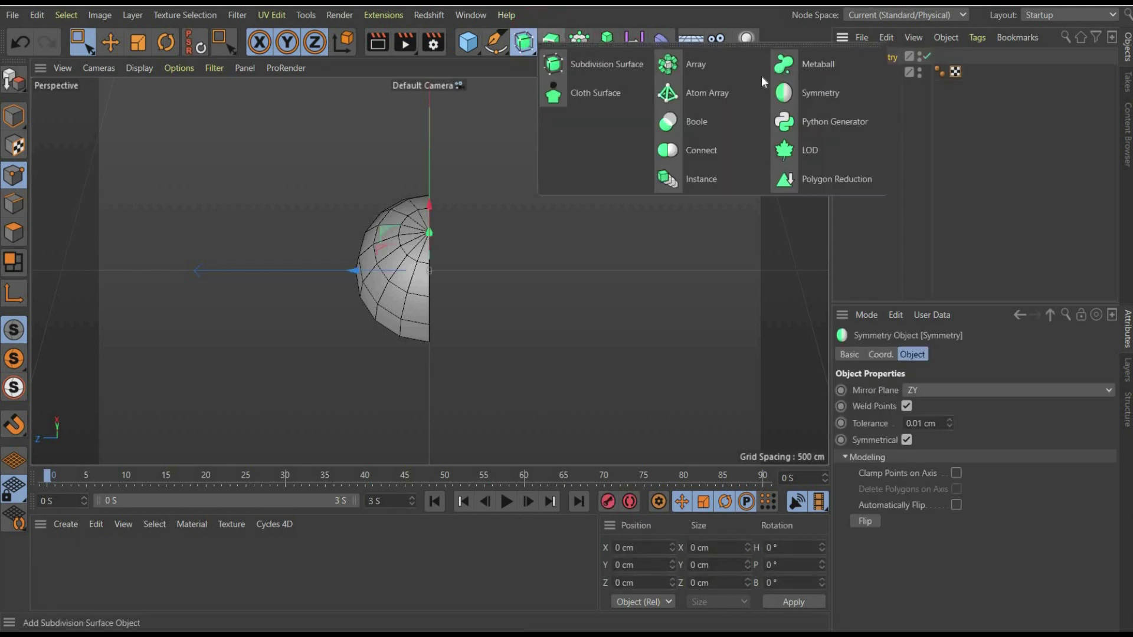
click(804, 92)
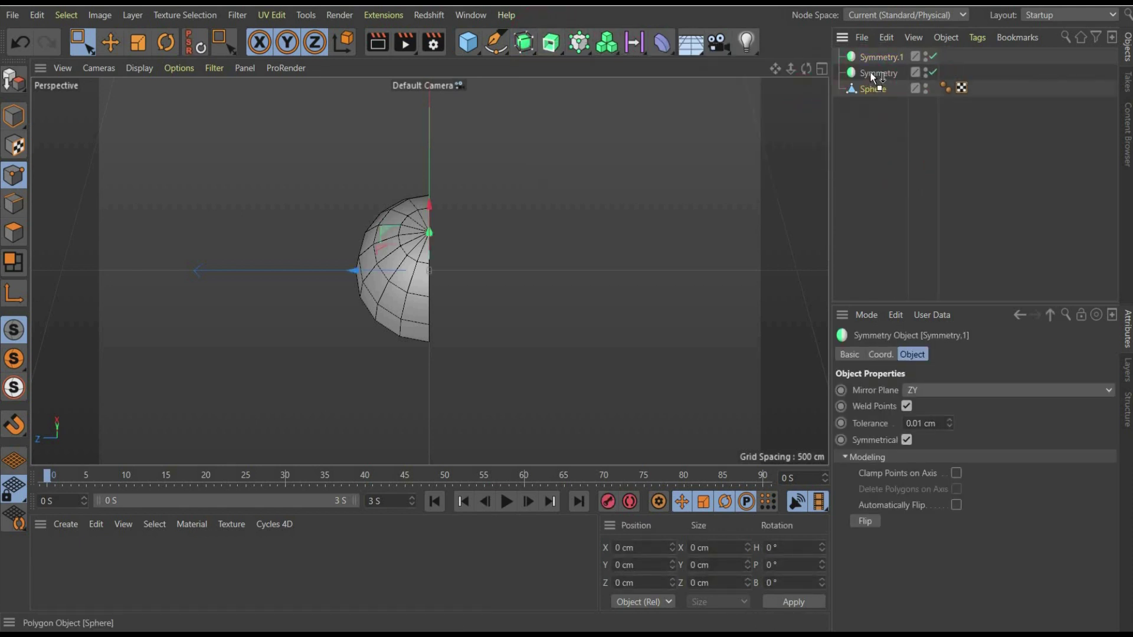
Step: Make the sphere a child of the first Symmetry object and set its mirror plane to XZ
drag(871, 75, 869, 72)
click(874, 72)
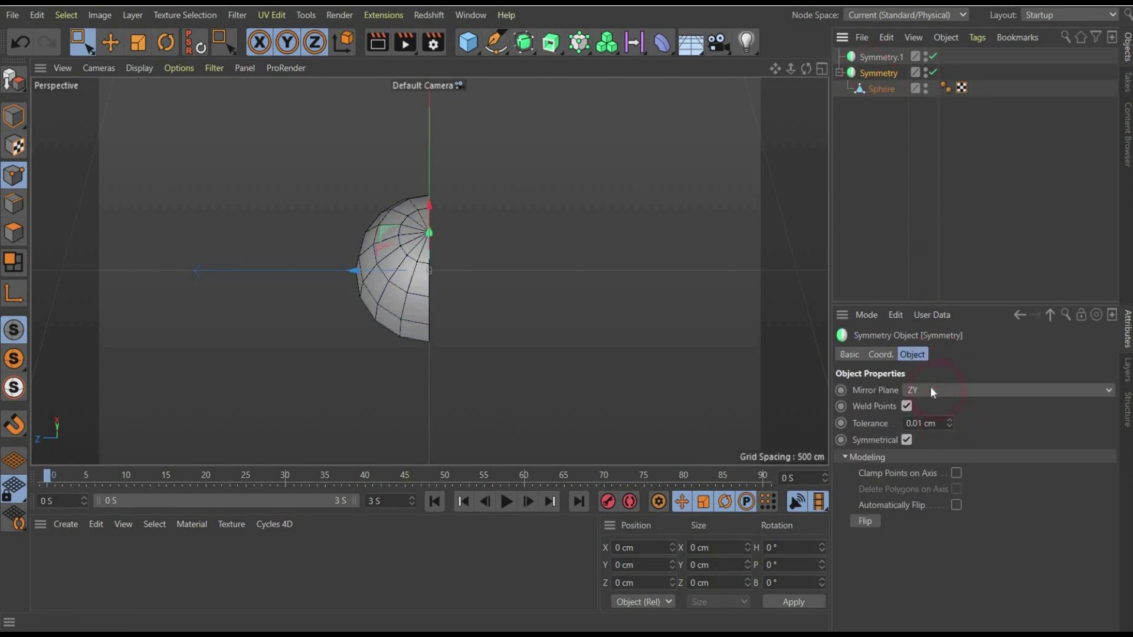
click(930, 387)
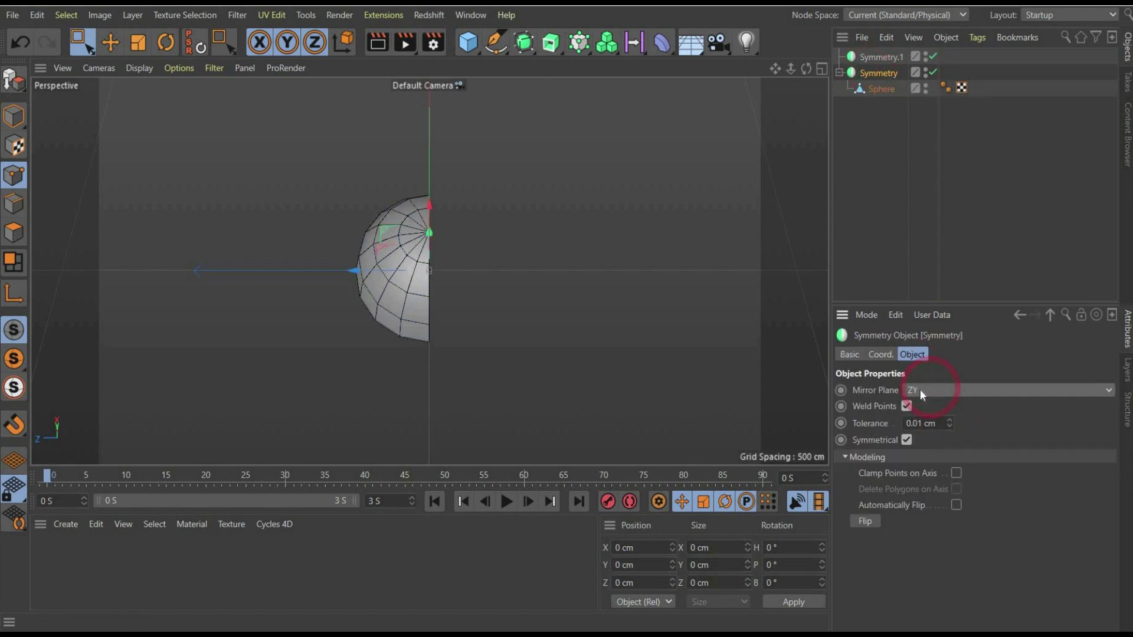
click(914, 439)
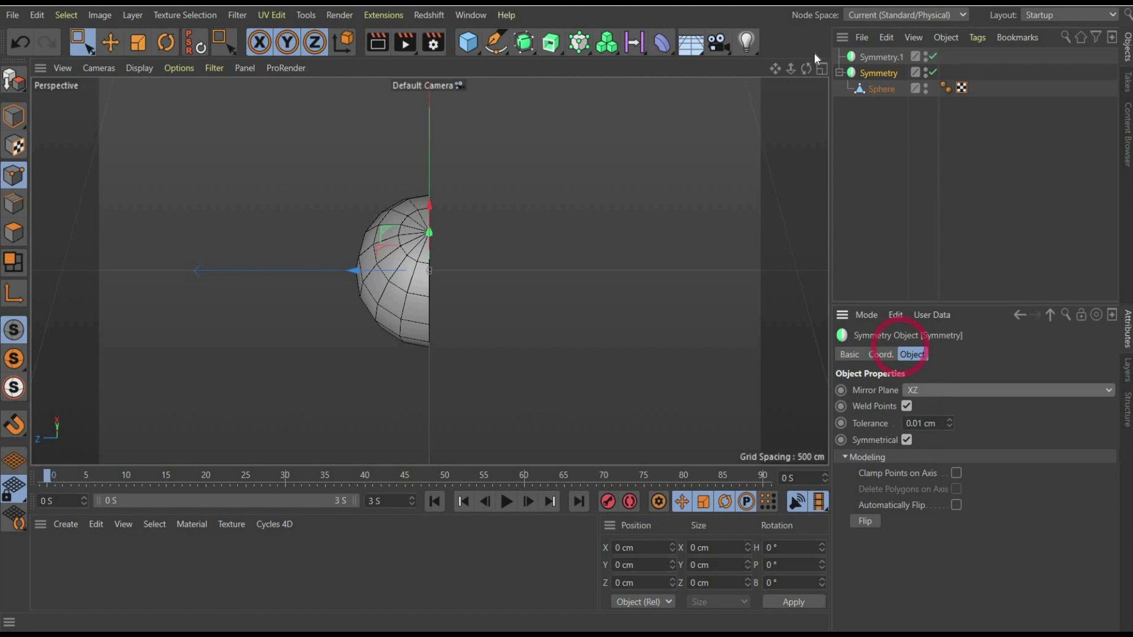
Step: Nest the first Symmetry under Symmetry.1 and set the parent's mirror plane to XY
drag(806, 68, 607, 75)
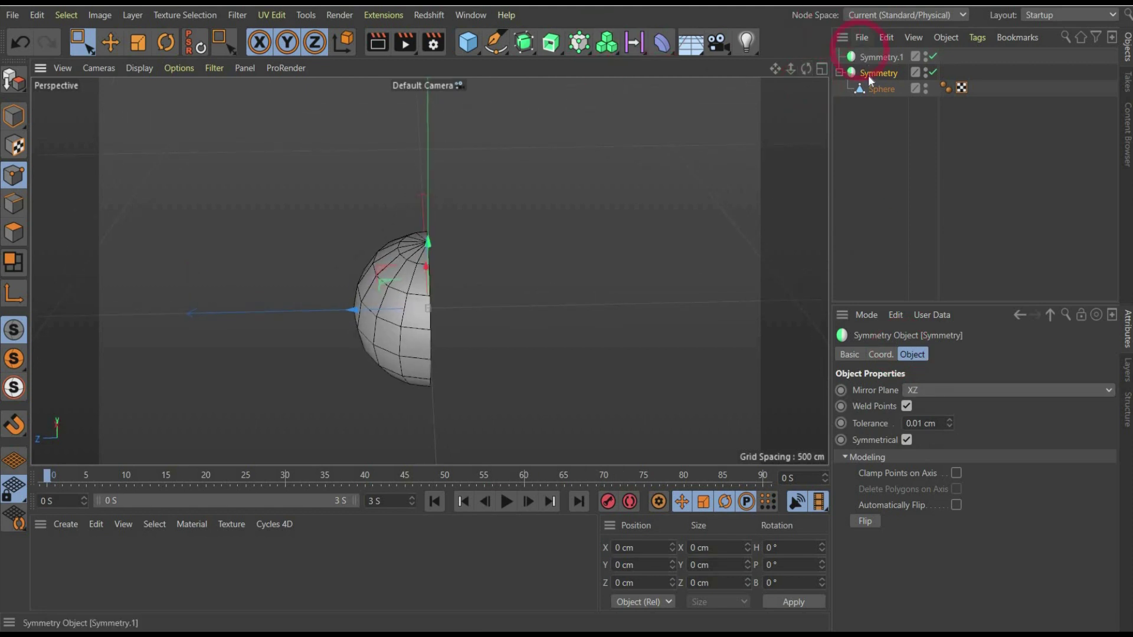
drag(875, 58, 873, 56)
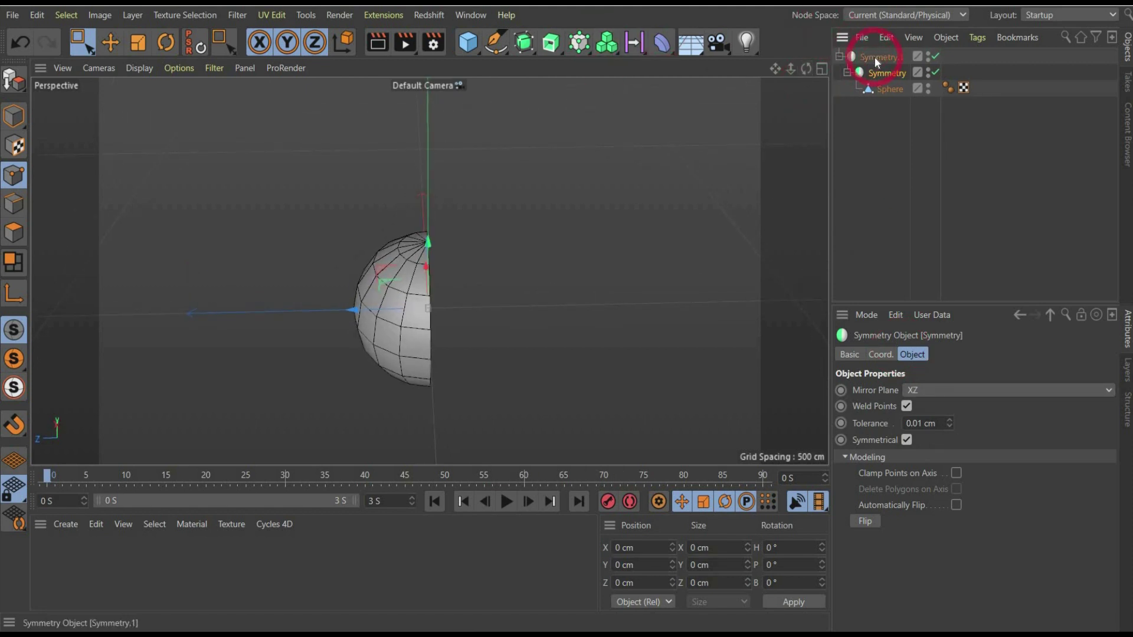
click(922, 389)
click(922, 405)
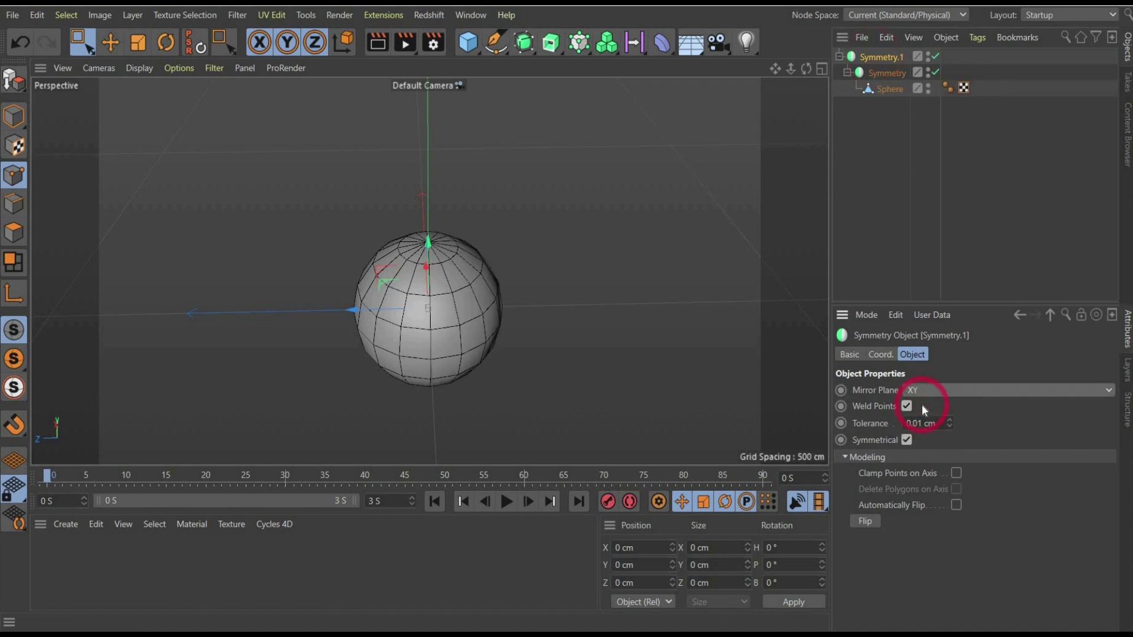
Step: In edge mode, select the six radial edges meeting at the sphere's pole and dissolve them
alt+drag(112, 112, 136, 211)
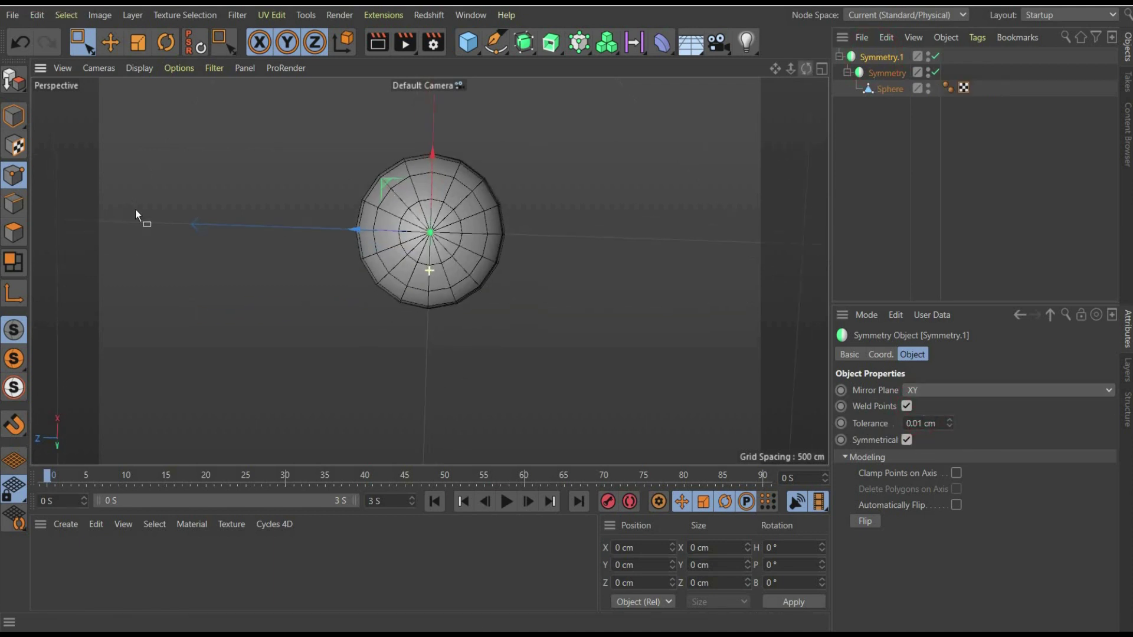
click(14, 203)
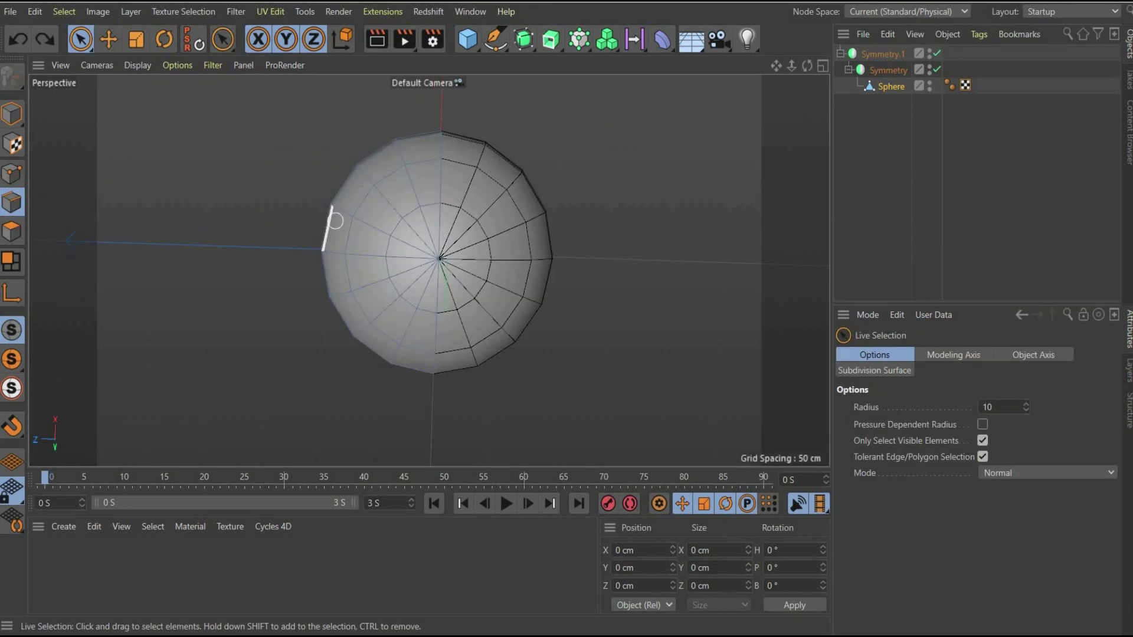
click(420, 224)
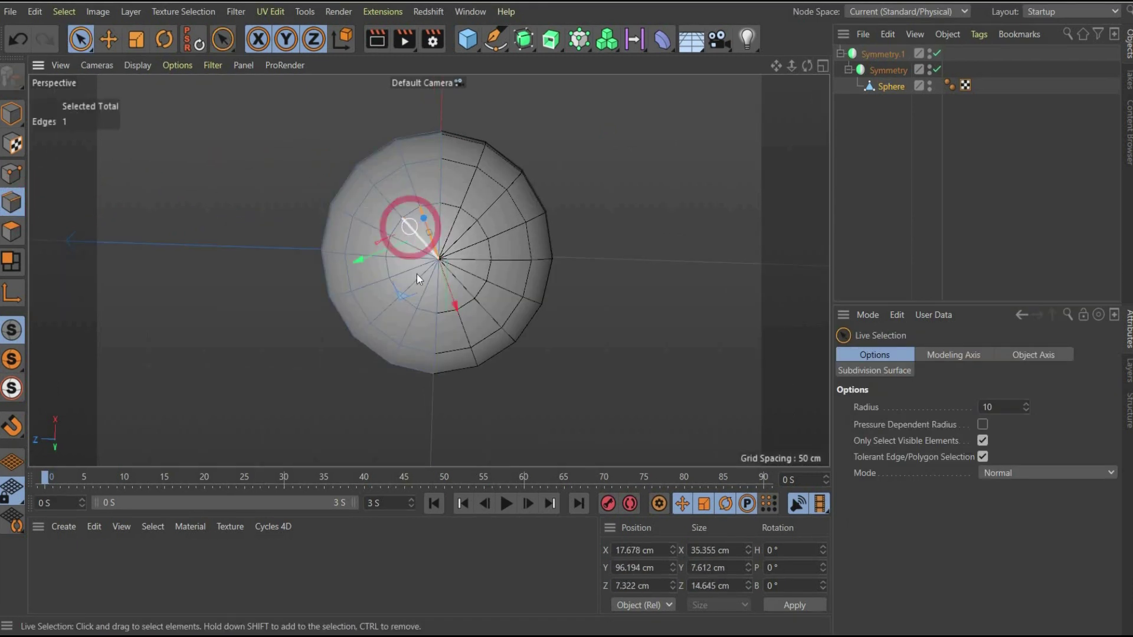
shift+drag(410, 268, 427, 291)
right_click(427, 292)
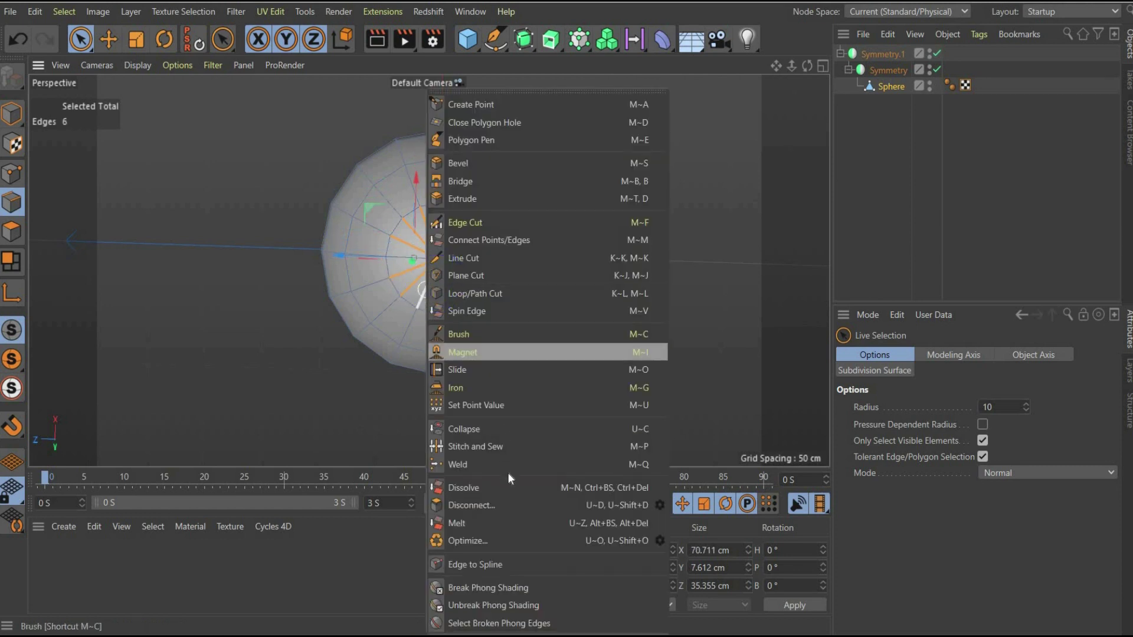
click(507, 486)
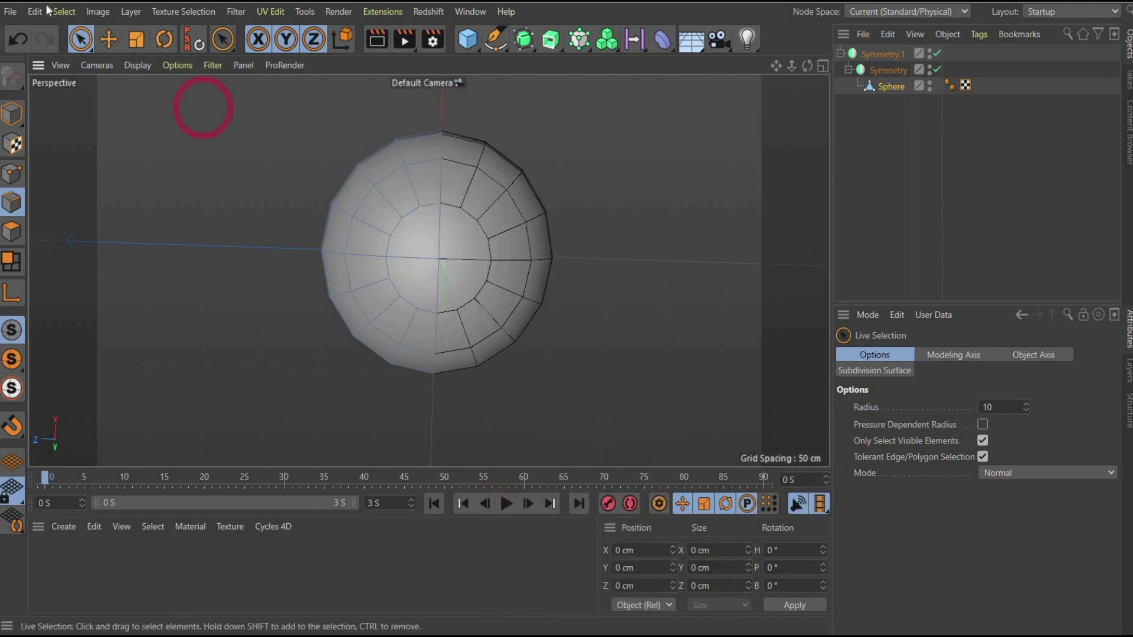
Step: In the Top view, line-cut across the sphere's open pole cap, joining the lowest inner-ring points above the X axis through the central edge
click(818, 69)
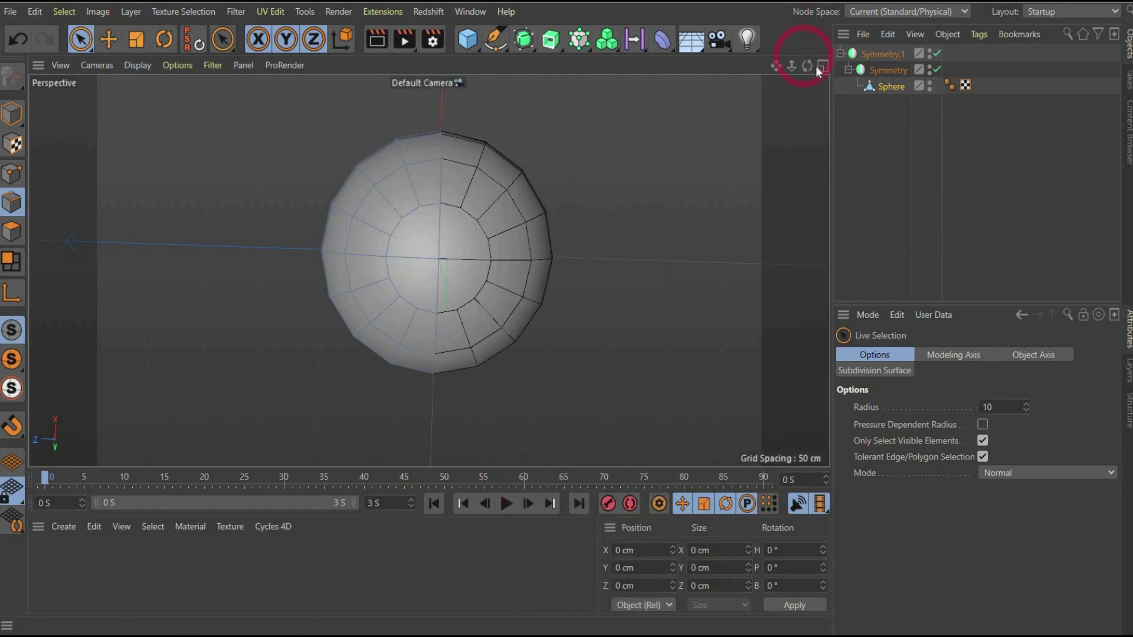
click(818, 70)
middle_click(526, 182)
right_click(204, 187)
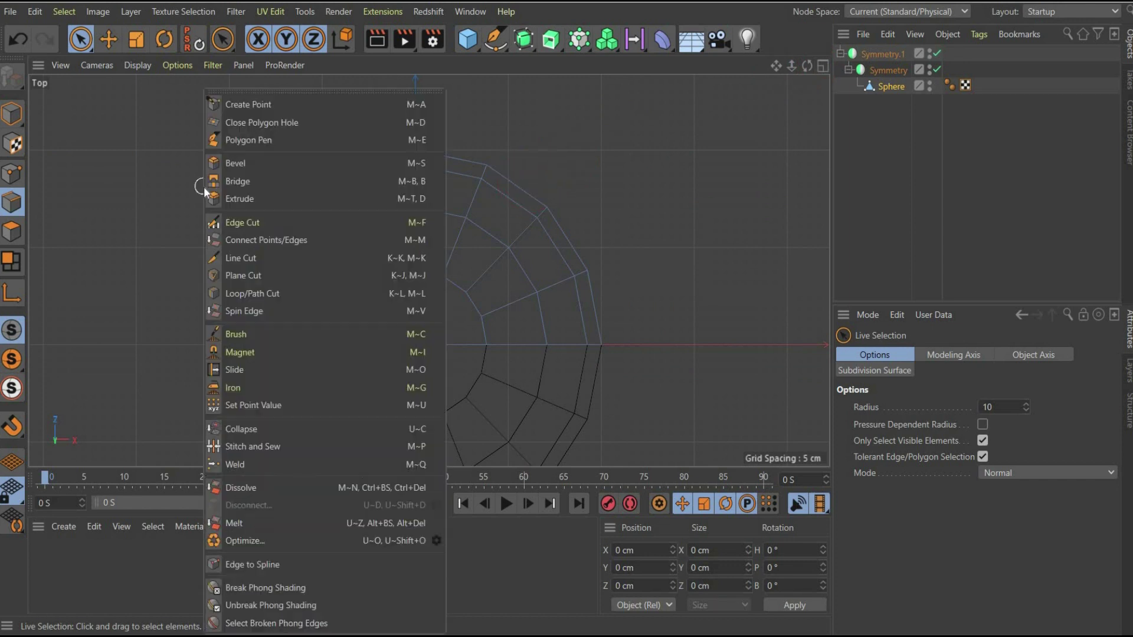
click(247, 258)
click(350, 317)
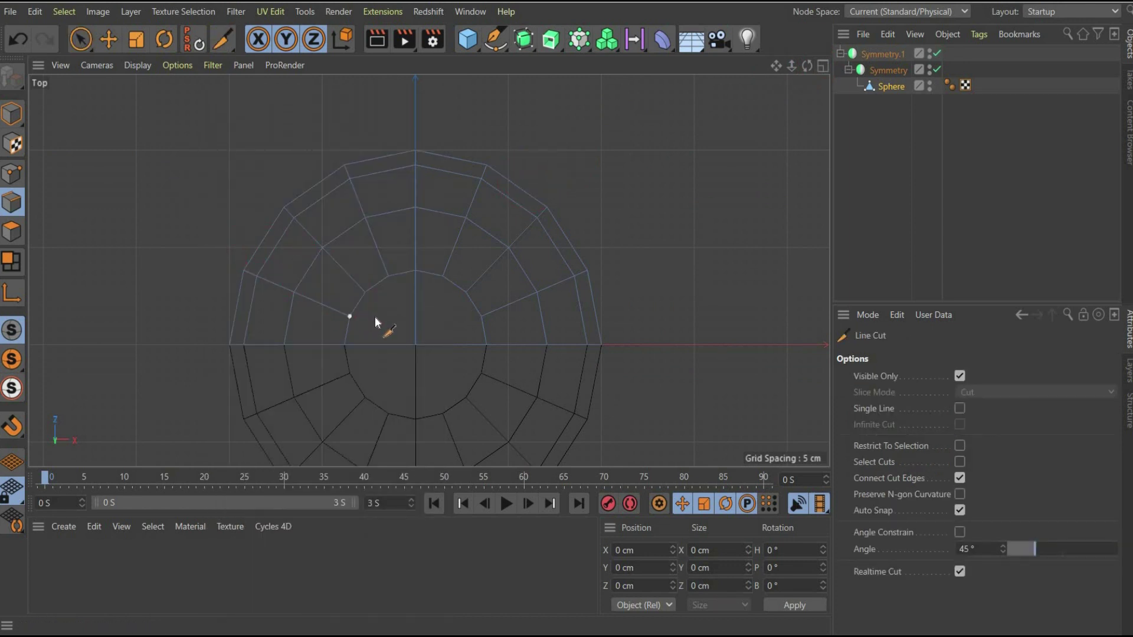
click(415, 324)
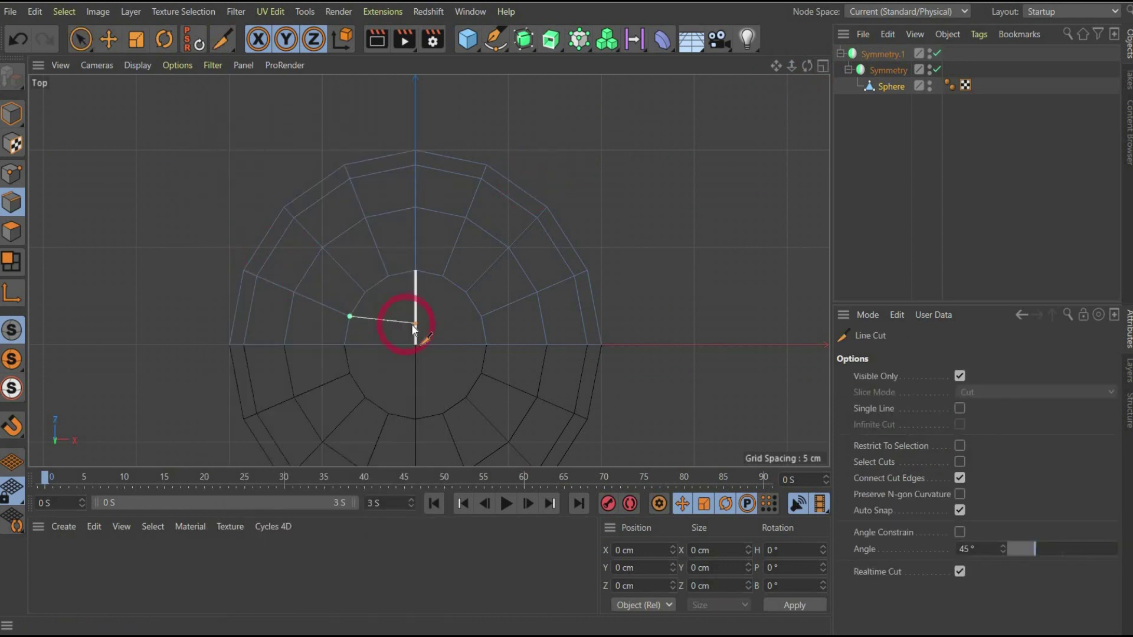
click(482, 317)
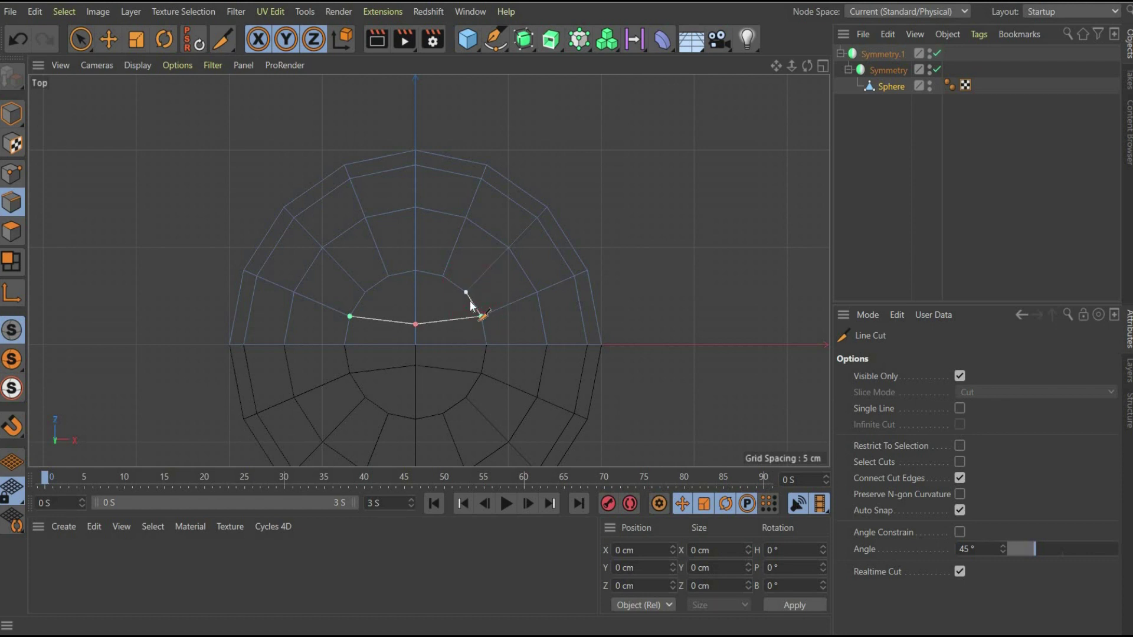
key(Escape)
Step: Add a second line cut above the first, joining the next pair of inner-ring points across the central edge
click(365, 294)
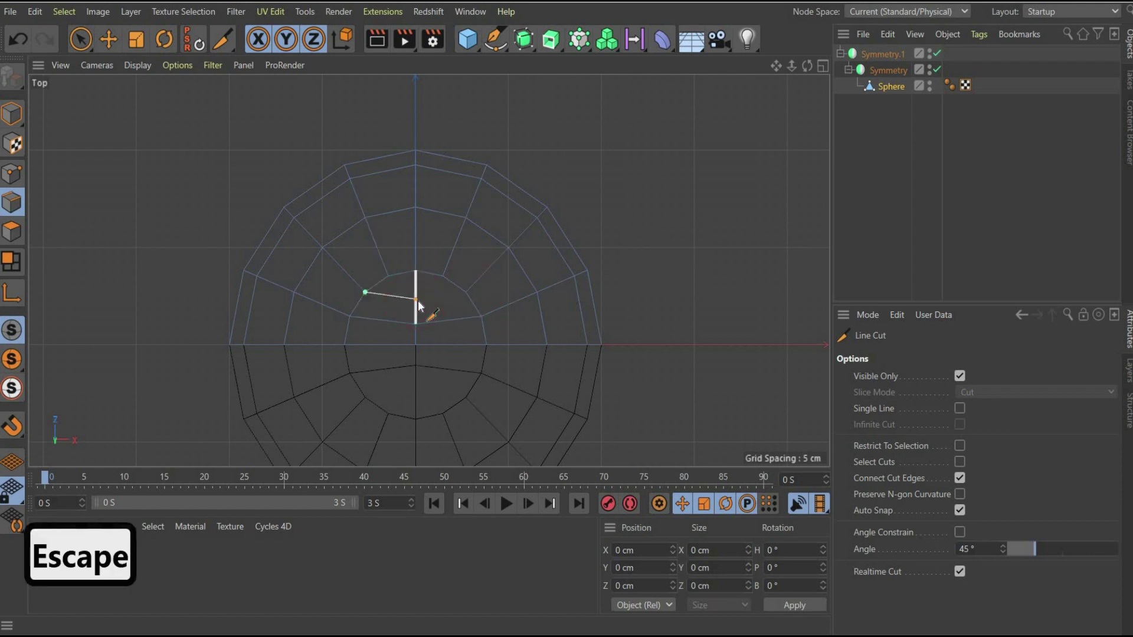
click(464, 300)
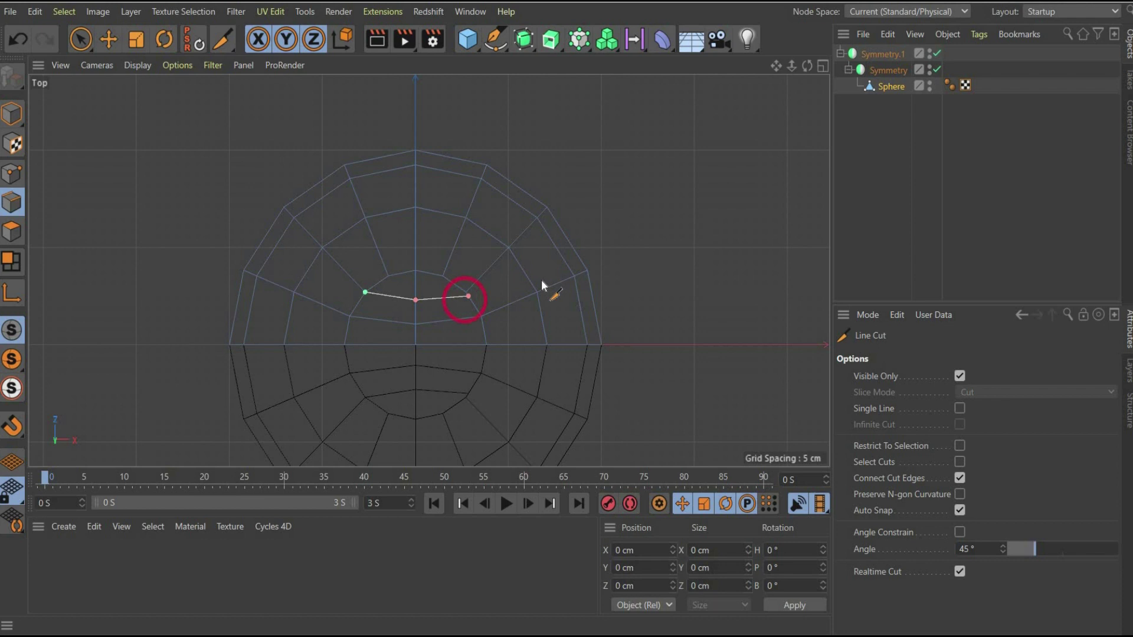
key(ctrl+z)
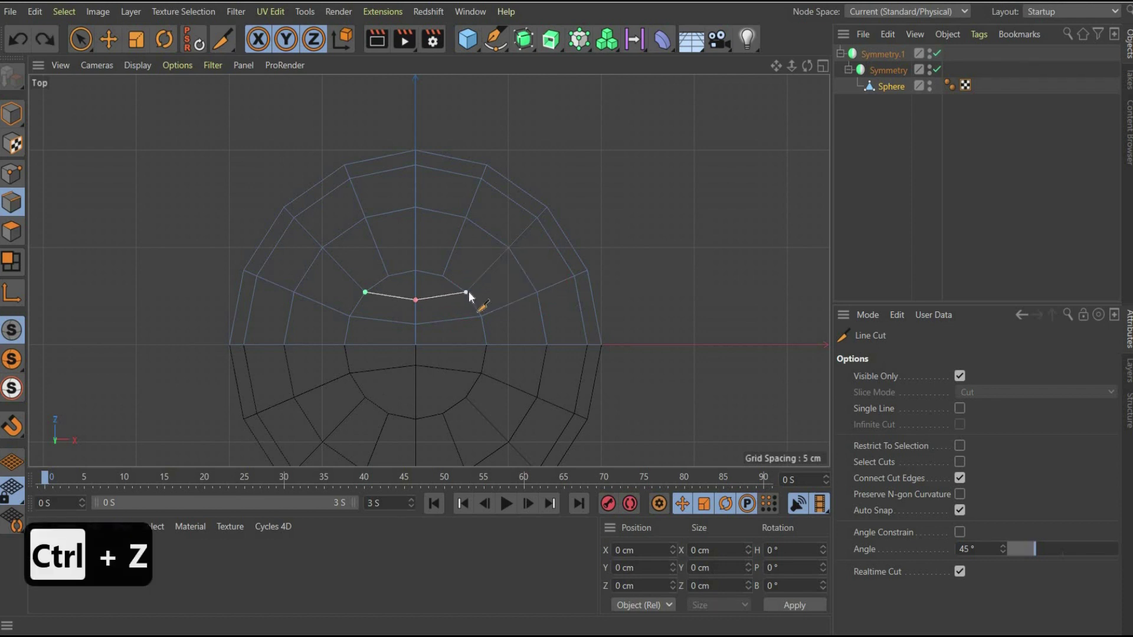
key(Escape)
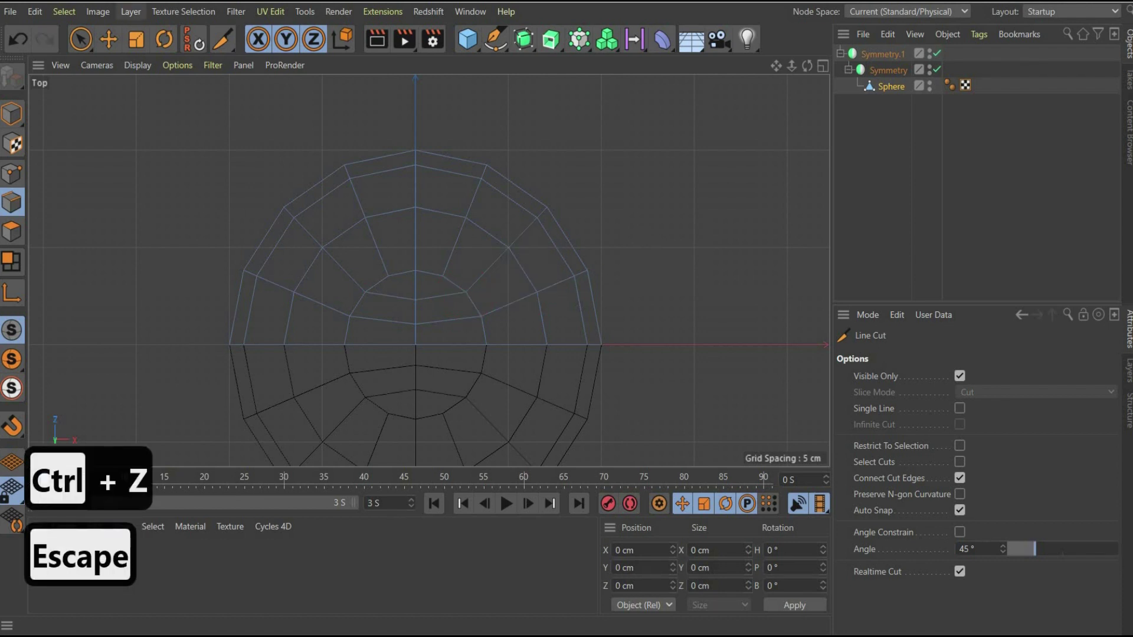
Step: Merge the sphere and both Symmetry objects into one mesh with Connect Objects + Delete
click(867, 85)
click(822, 66)
click(424, 67)
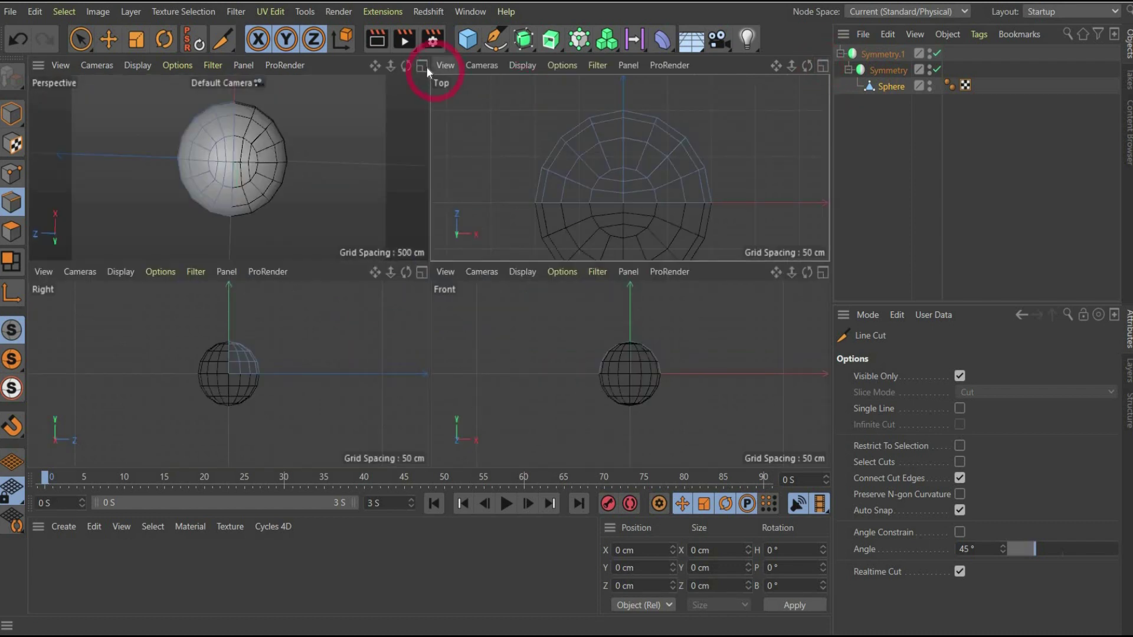
click(423, 65)
click(879, 59)
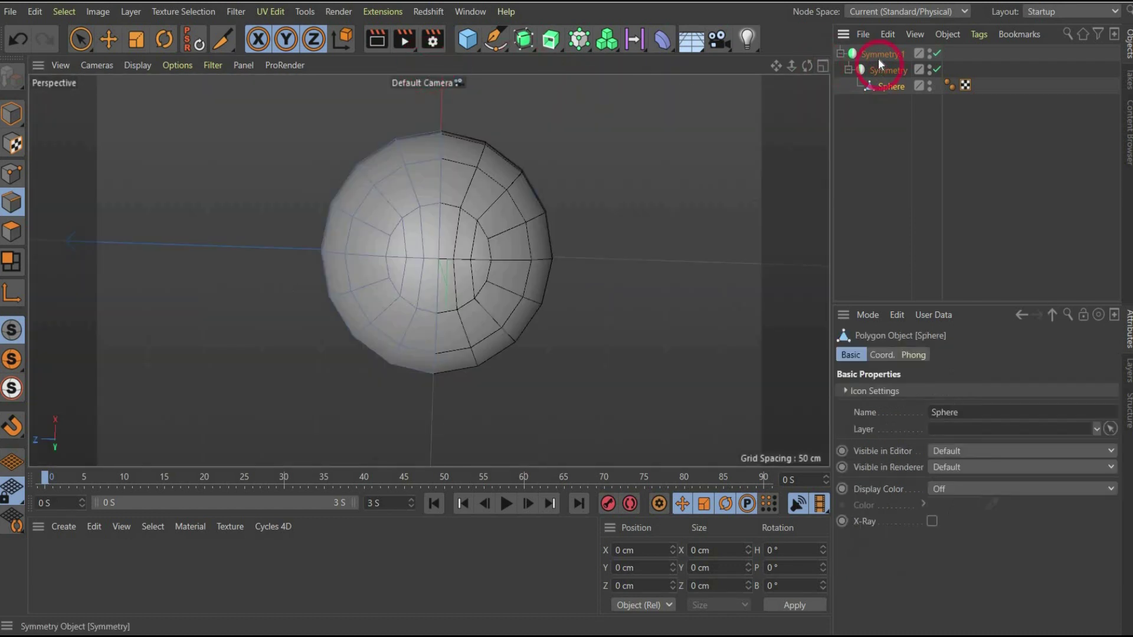
right_click(878, 58)
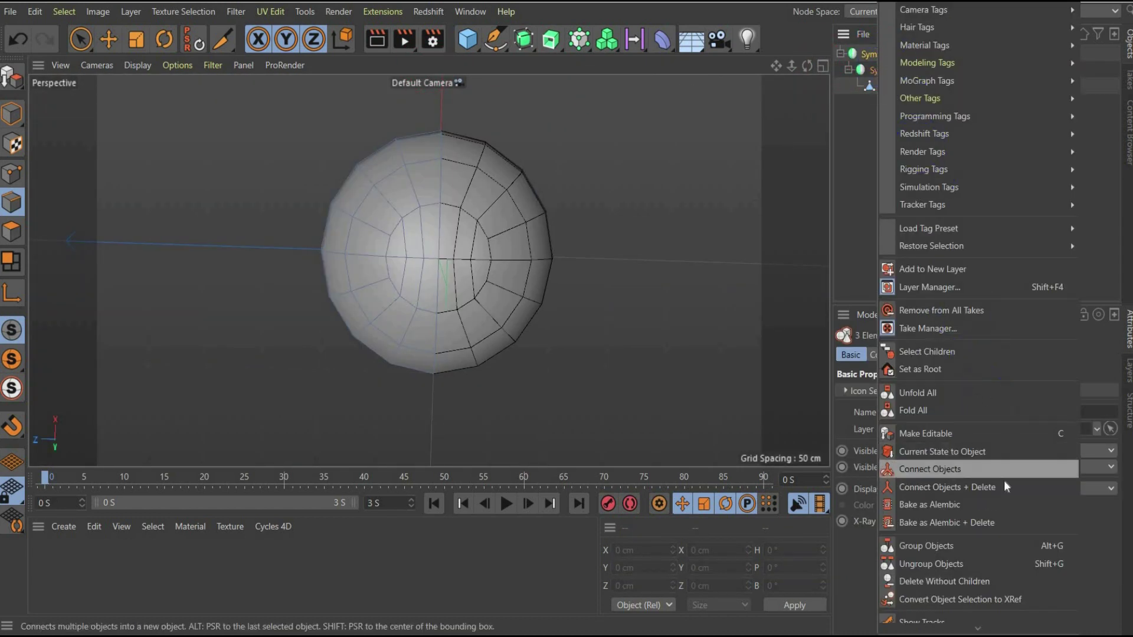
click(1004, 487)
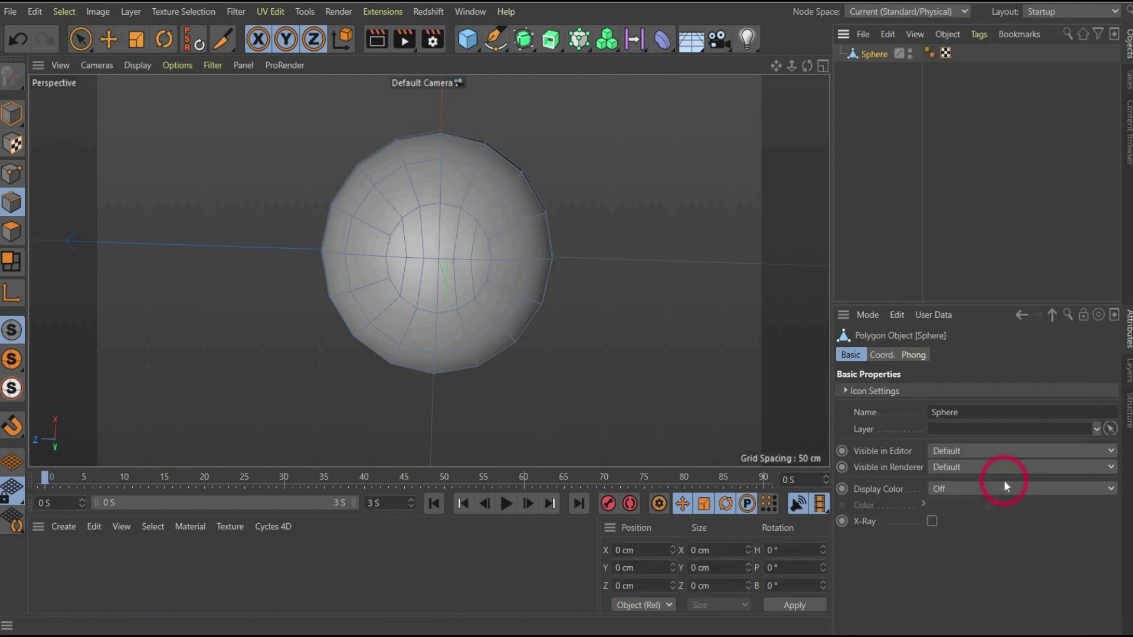
Step: In point mode, select all points of the merged sphere with Rectangle Selection
click(14, 174)
click(85, 47)
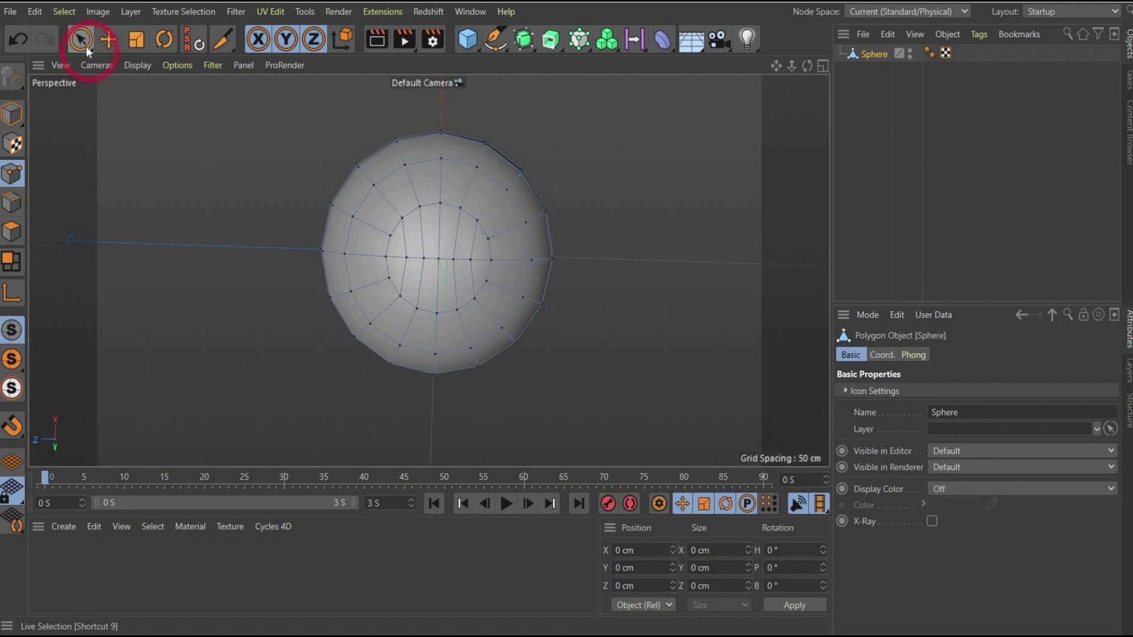
drag(86, 47, 112, 83)
drag(248, 112, 688, 439)
drag(807, 66, 608, 181)
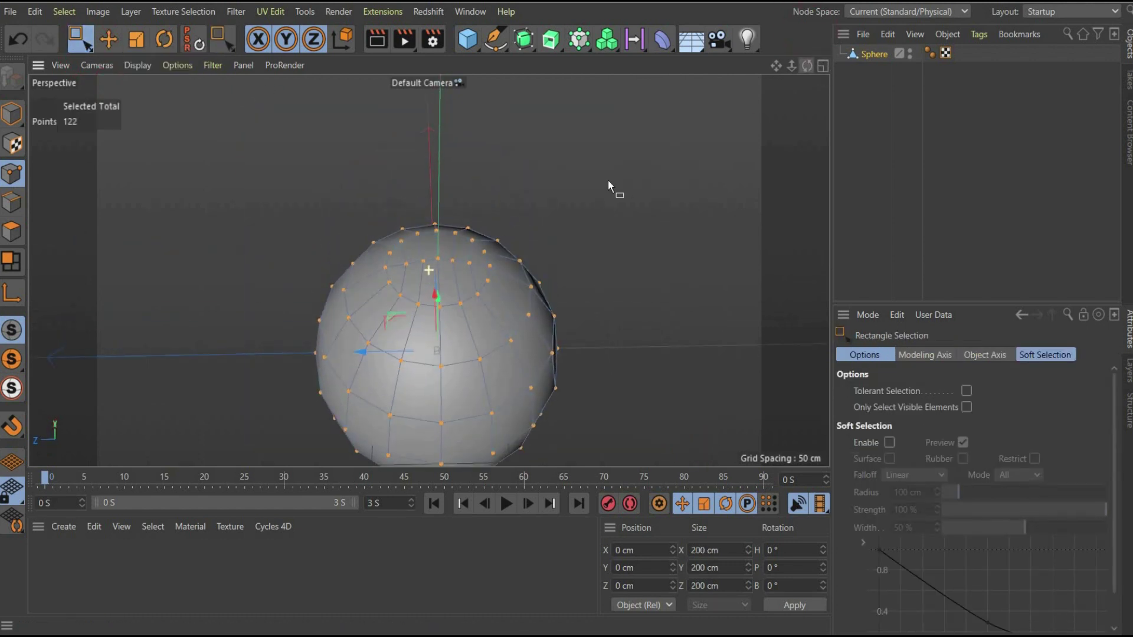
scroll(608, 181, down, 2)
drag(776, 65, 309, 270)
key(ctrl+a)
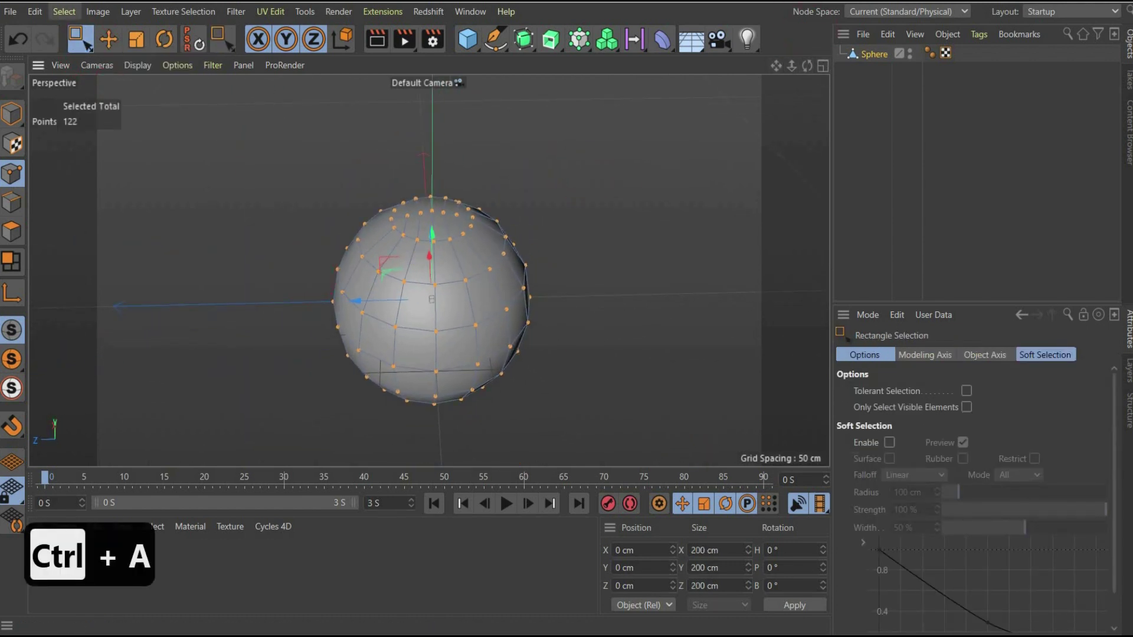
Step: Optimize the selected points with a tolerance of 0.3 cm
right_click(472, 286)
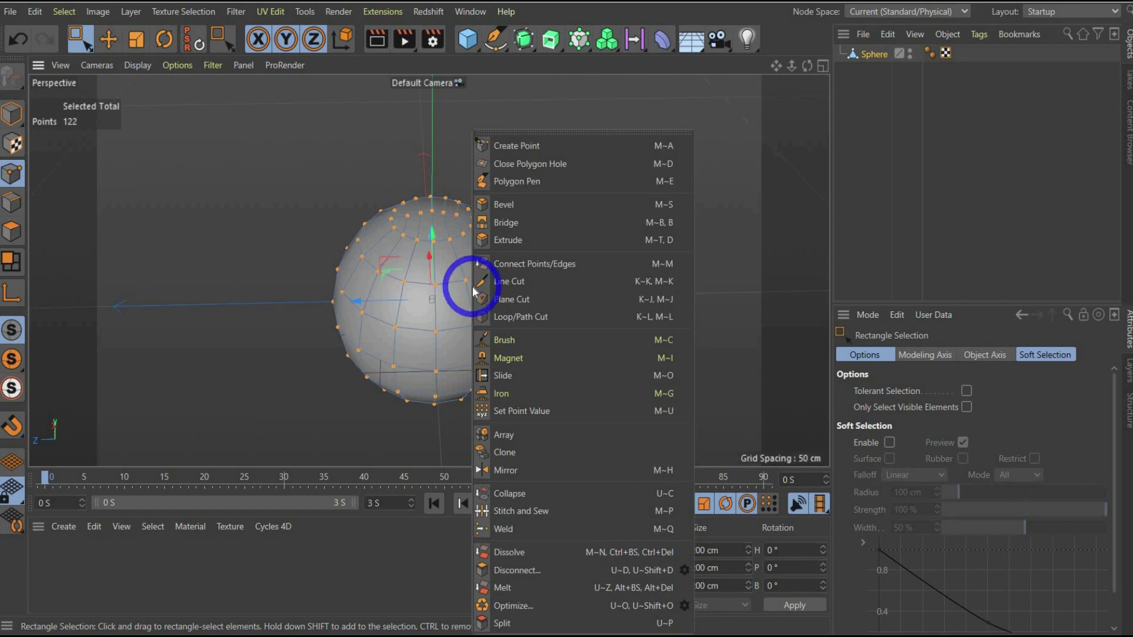
click(683, 607)
drag(671, 518, 672, 367)
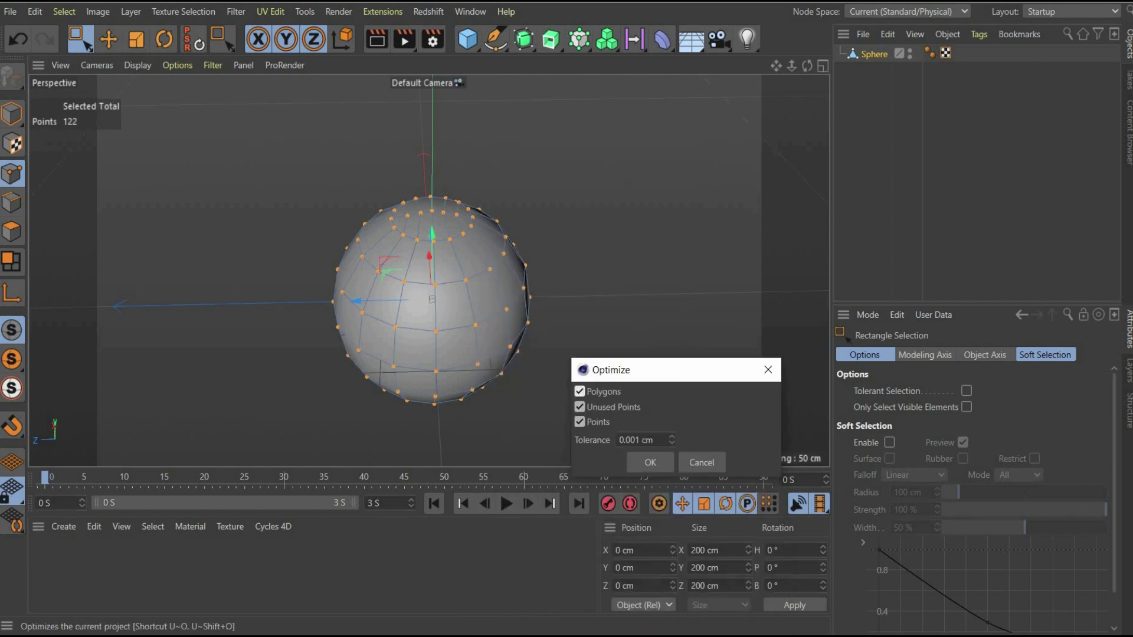
key(BackSpace)
key(BackSpace)
key(BackSpace)
key(BackSpace)
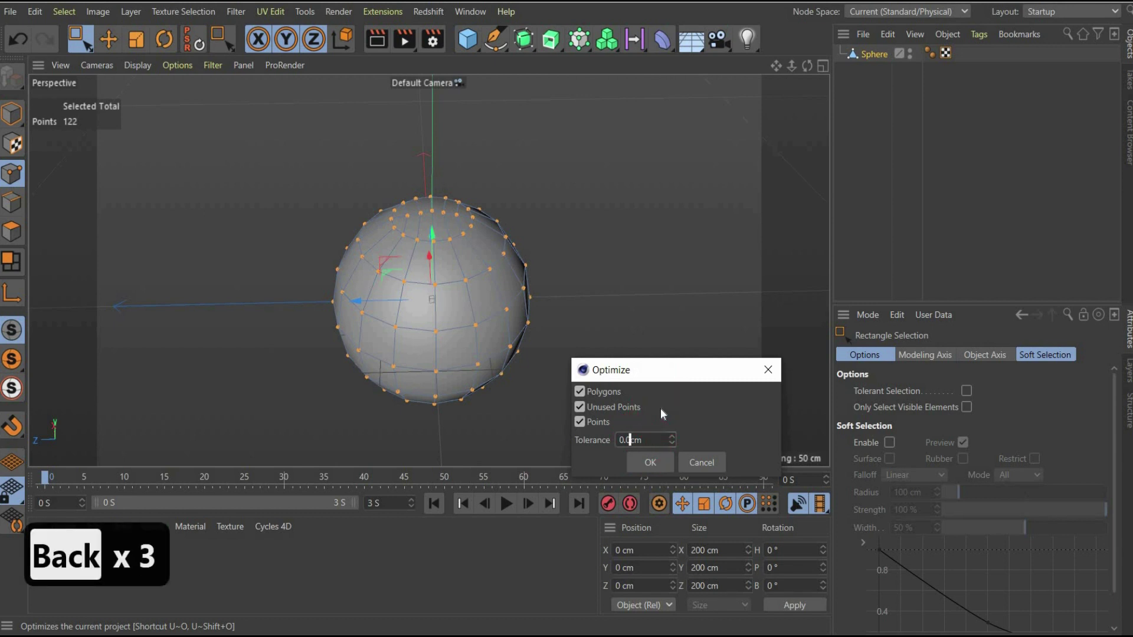
text(3)
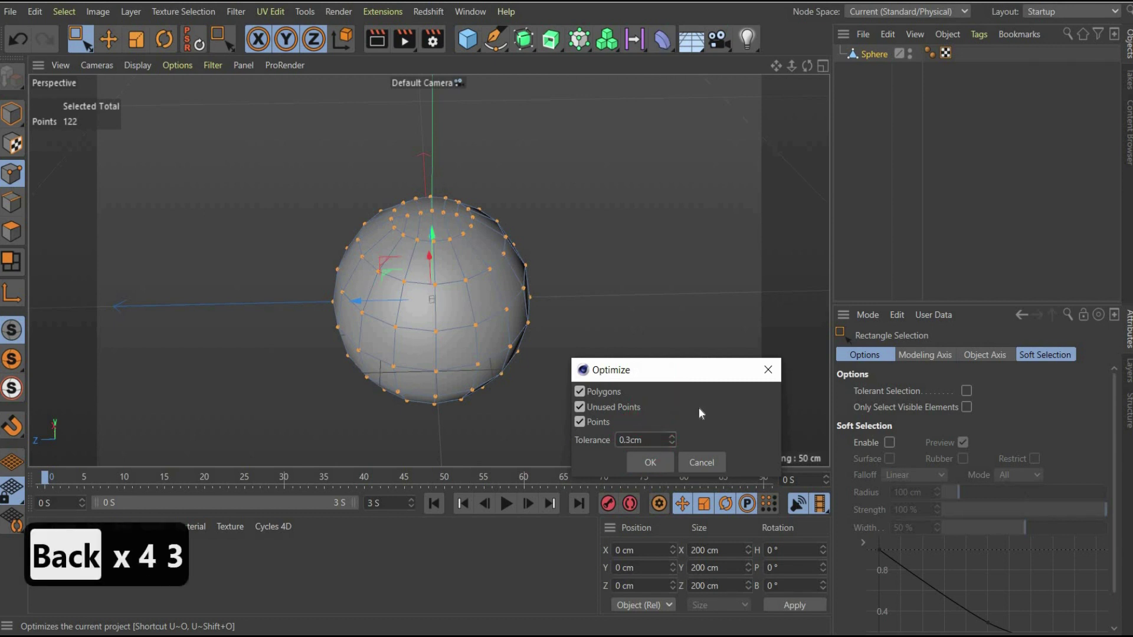
click(652, 460)
Step: Add a Subdivision Surface and make the sphere its child
click(524, 39)
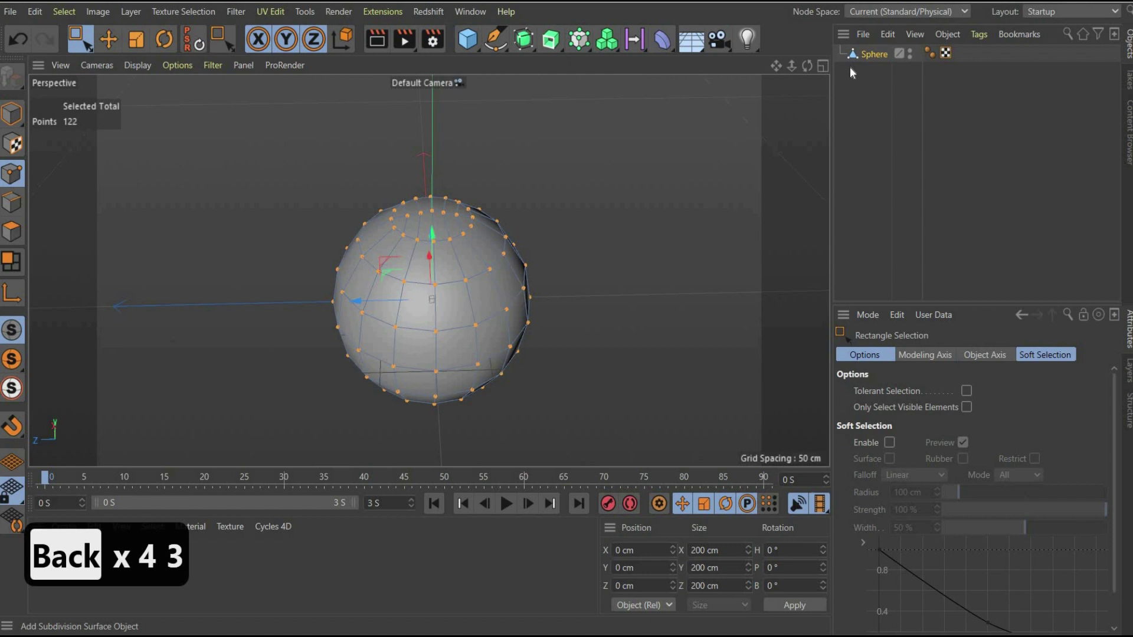
drag(873, 69, 873, 56)
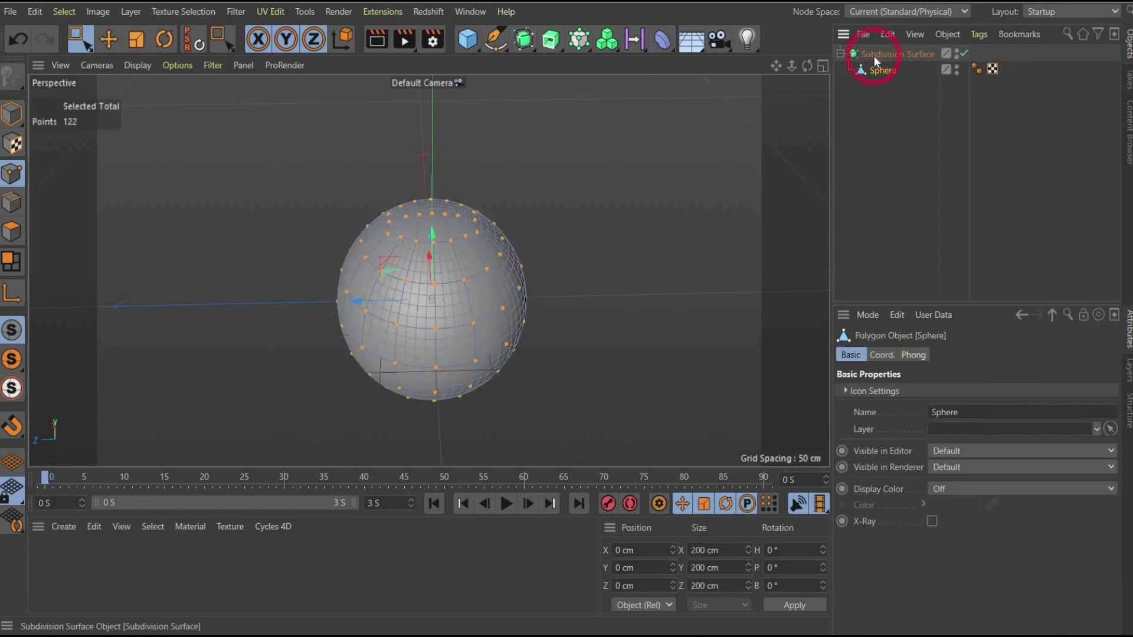
click(731, 3)
Step: Set the Subdivision Surface's editor and renderer subdivision levels to 1
click(887, 55)
drag(949, 409, 926, 411)
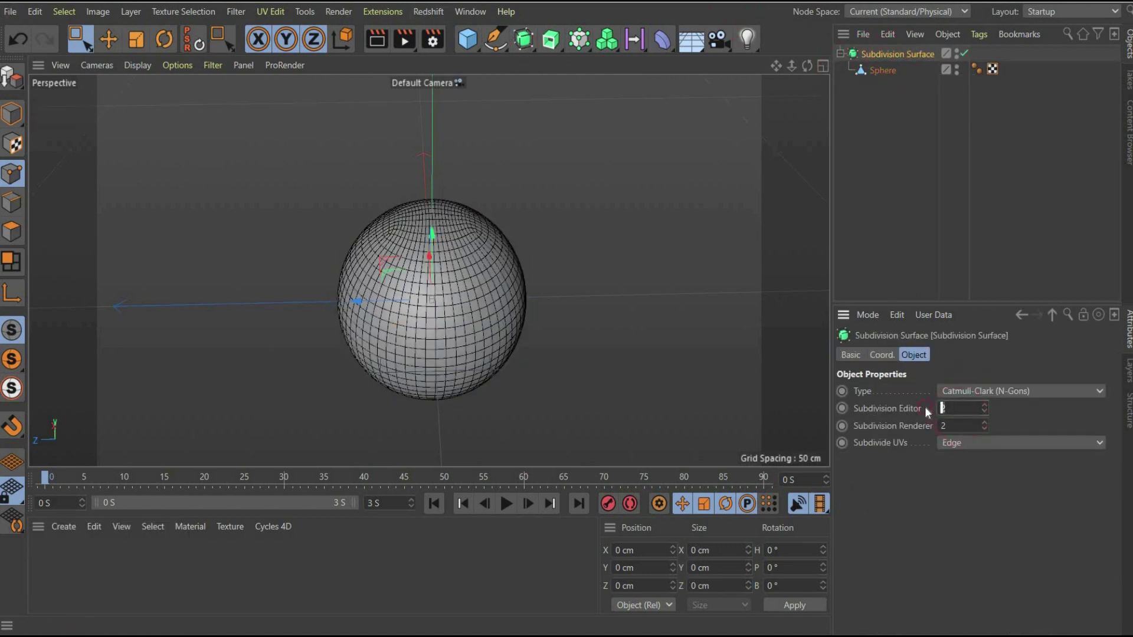
text(1)
key(Tab)
text(1)
click(967, 524)
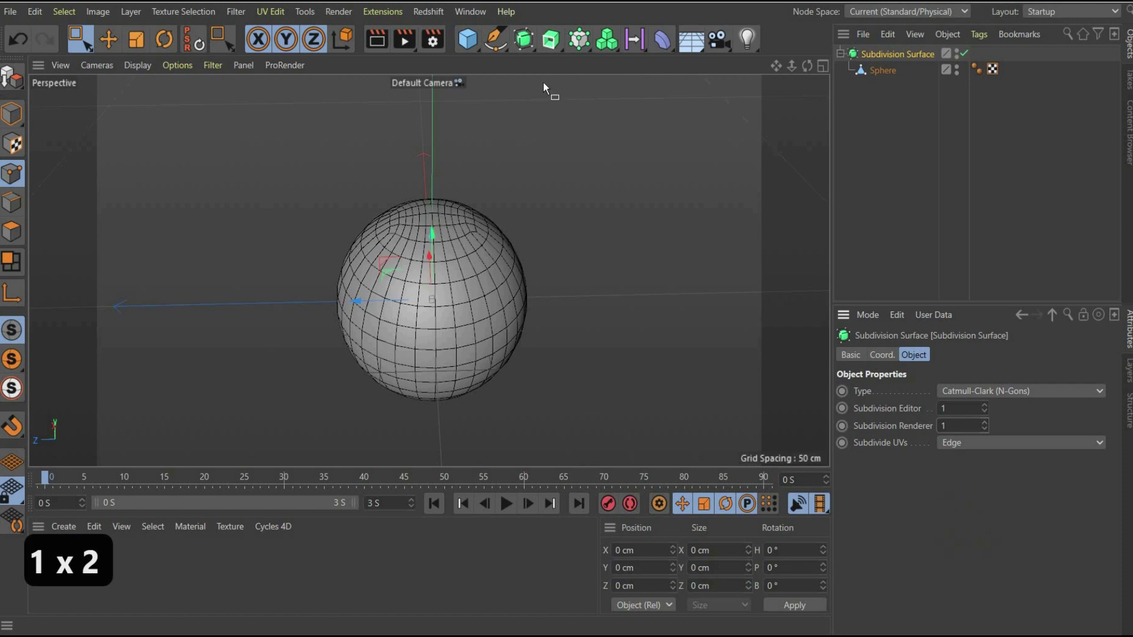
Step: Merge the Subdivision Surface and its sphere into one polygon object with Connect Objects + Delete
click(881, 71)
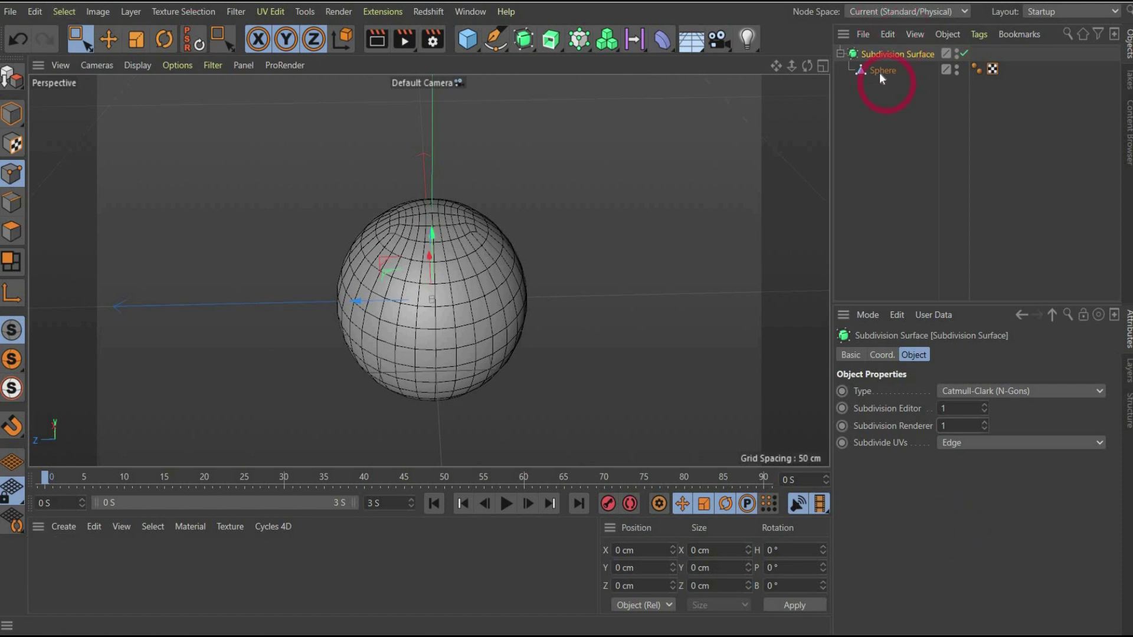
ctrl+click(880, 55)
right_click(880, 56)
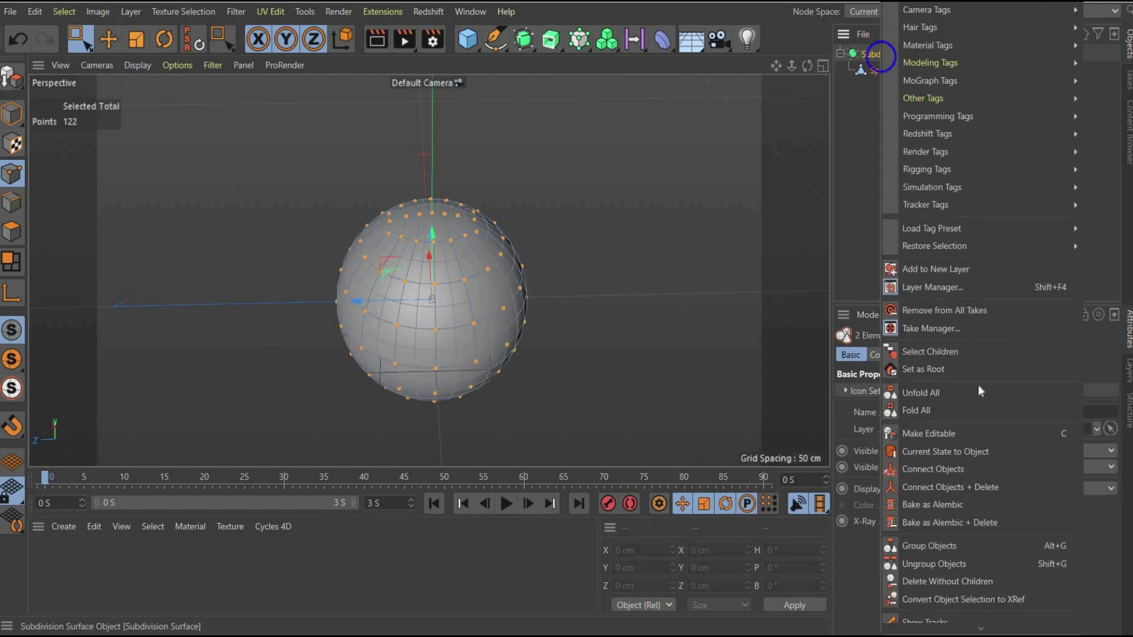
click(991, 487)
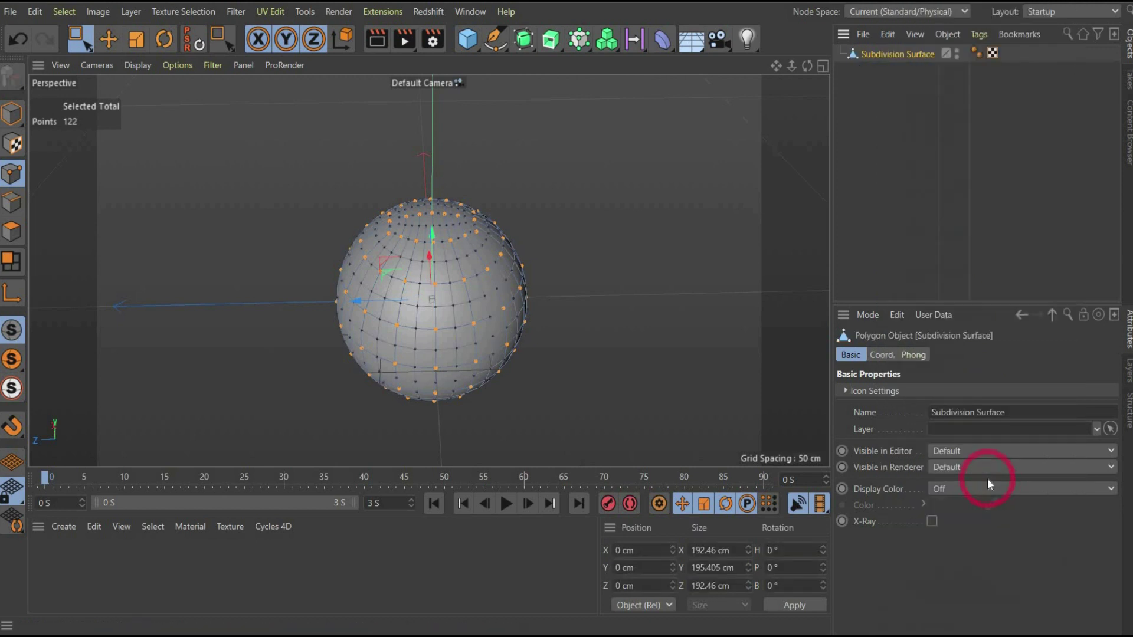
Step: Add a Spherify deformer as a child of the merged Subdivision Surface mesh
click(664, 40)
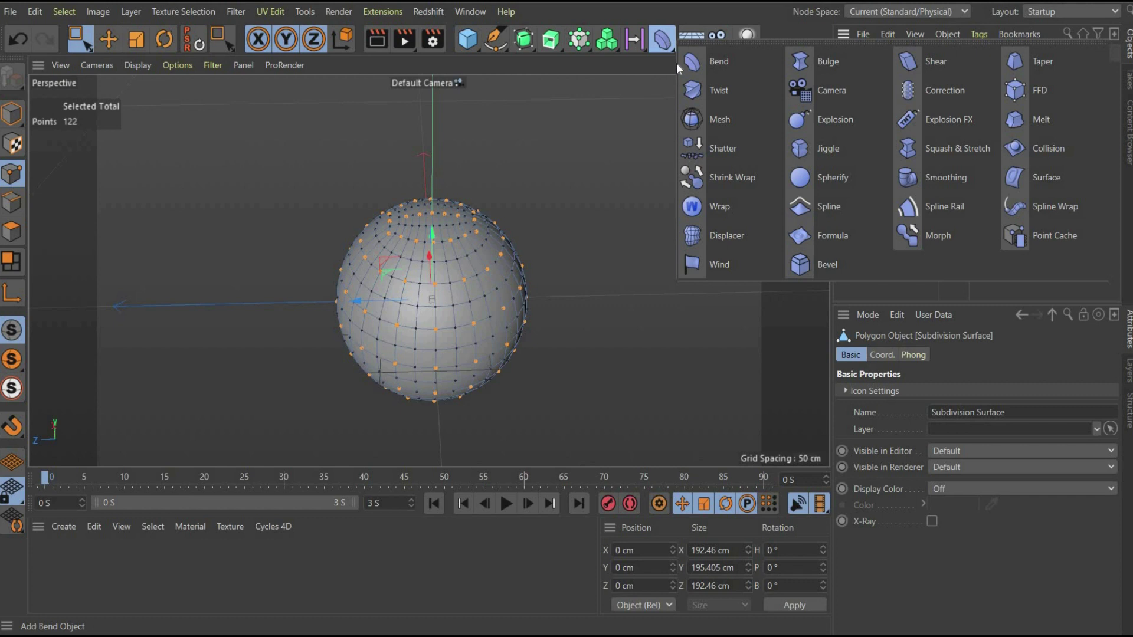
click(800, 177)
mouse_move(873, 58)
mouse_down()
mouse_move(878, 78)
mouse_move(873, 70)
mouse_up()
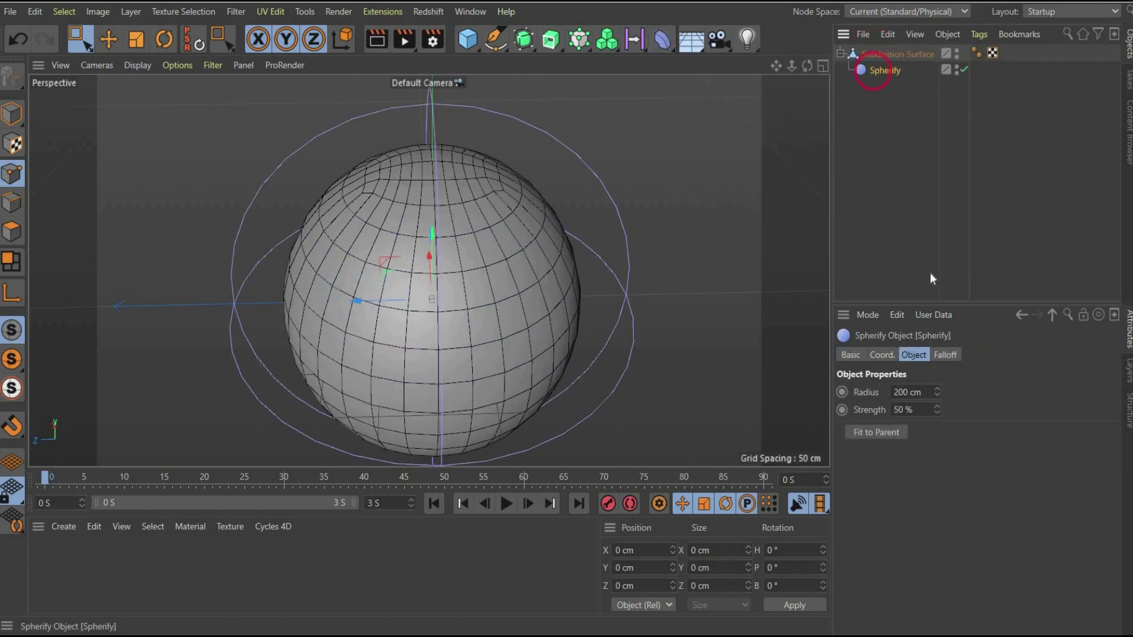
Step: Fit the Spherify deformer to its parent and set its strength to 100%
click(887, 433)
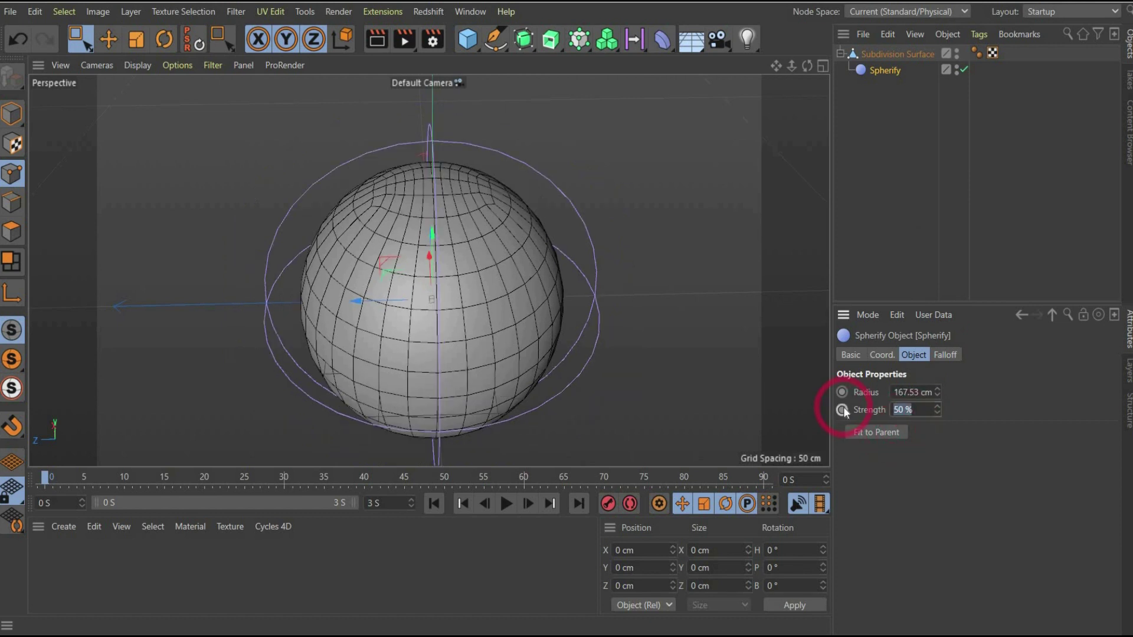
text(100)
key(Return)
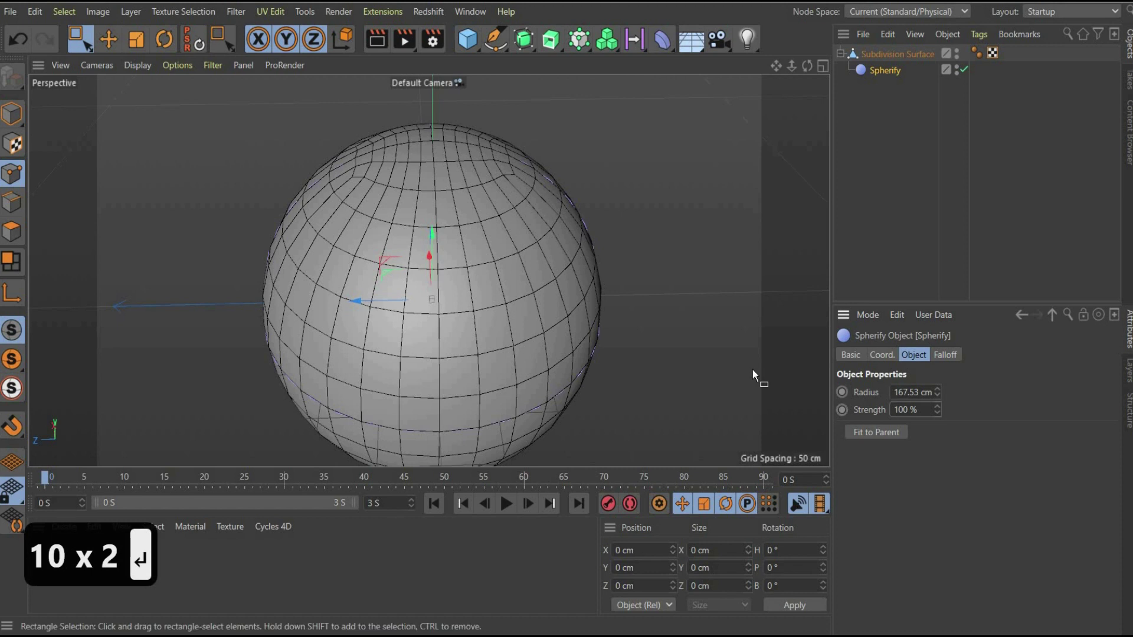
Step: Bake the Spherify deformation into the Subdivision Surface mesh with Connect Objects + Delete
click(875, 68)
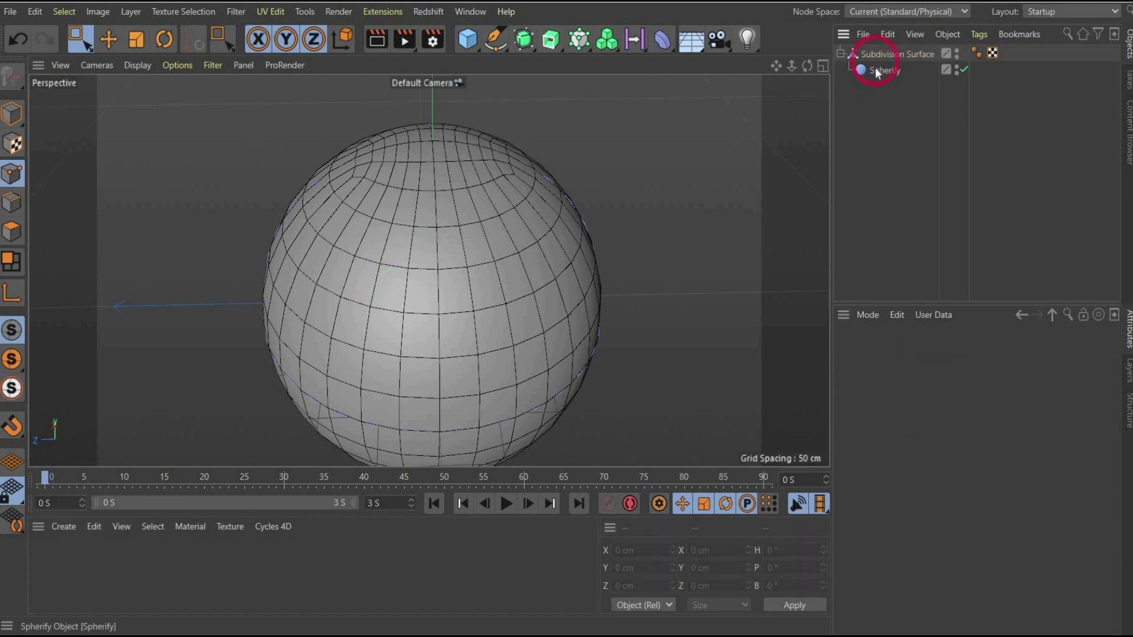
click(876, 68)
ctrl+click(878, 53)
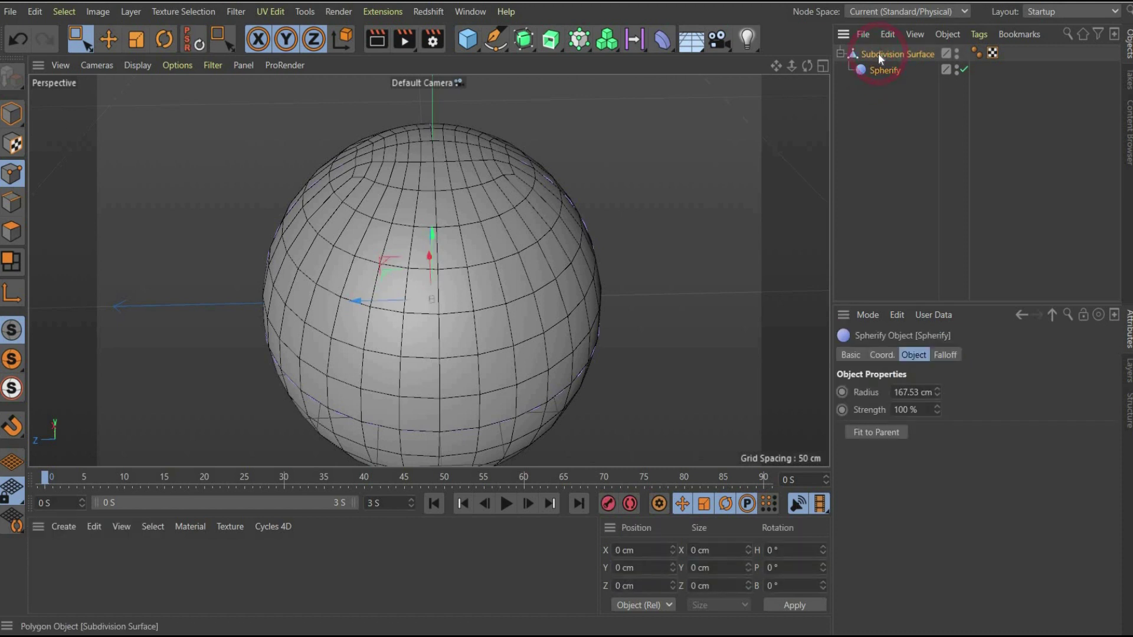
right_click(879, 54)
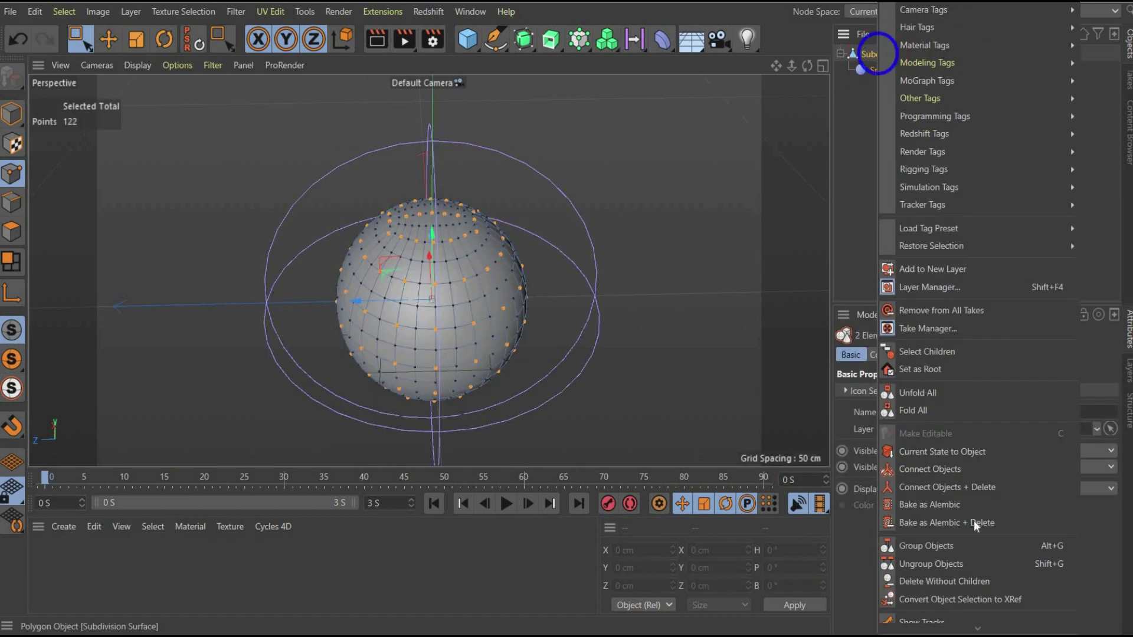
click(1004, 487)
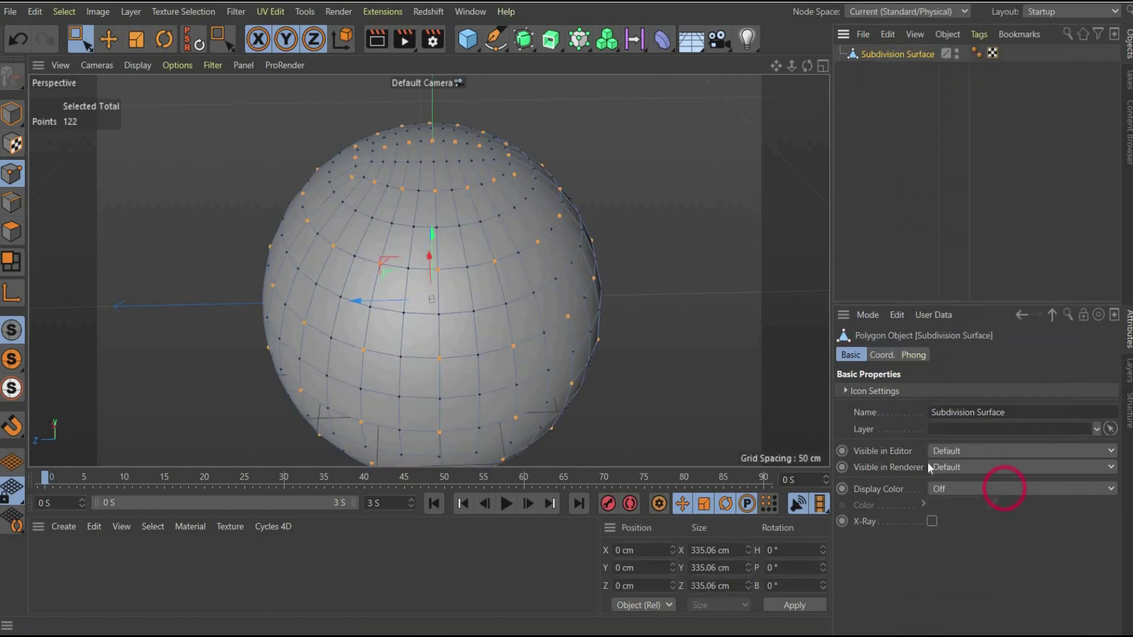
Step: Loop-select the seam edges with Loop Selection: both perpendicular centre loops and one curved loop on each side of the sphere
key(shift+c)
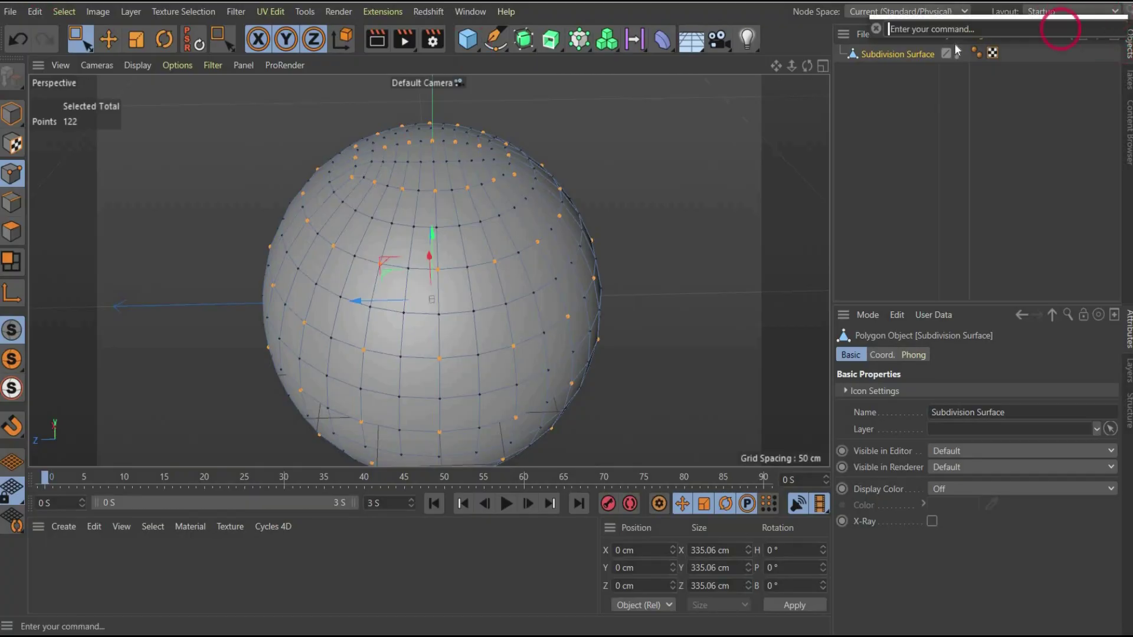
text(loop)
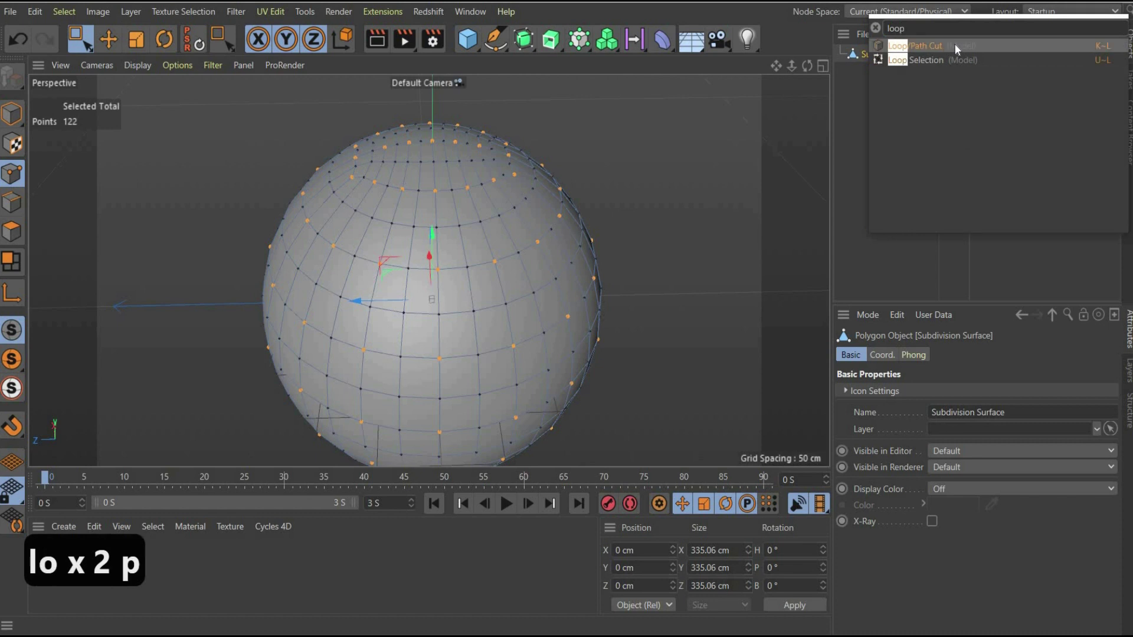
click(928, 59)
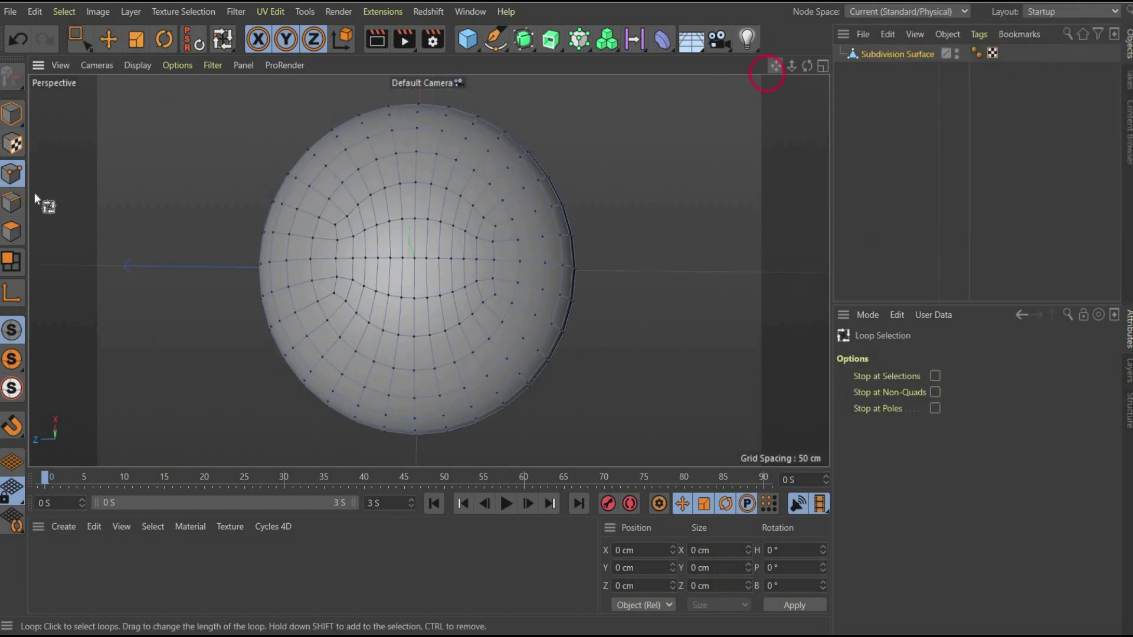
click(12, 203)
click(412, 273)
shift+click(401, 259)
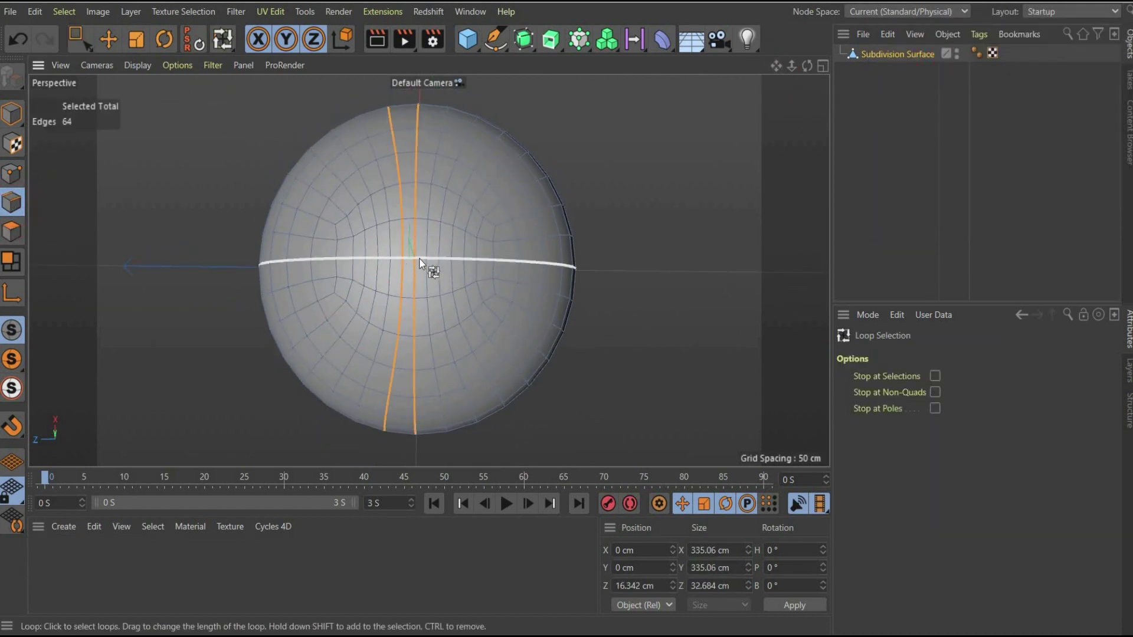
click(419, 258)
shift+click(414, 248)
shift+click(368, 250)
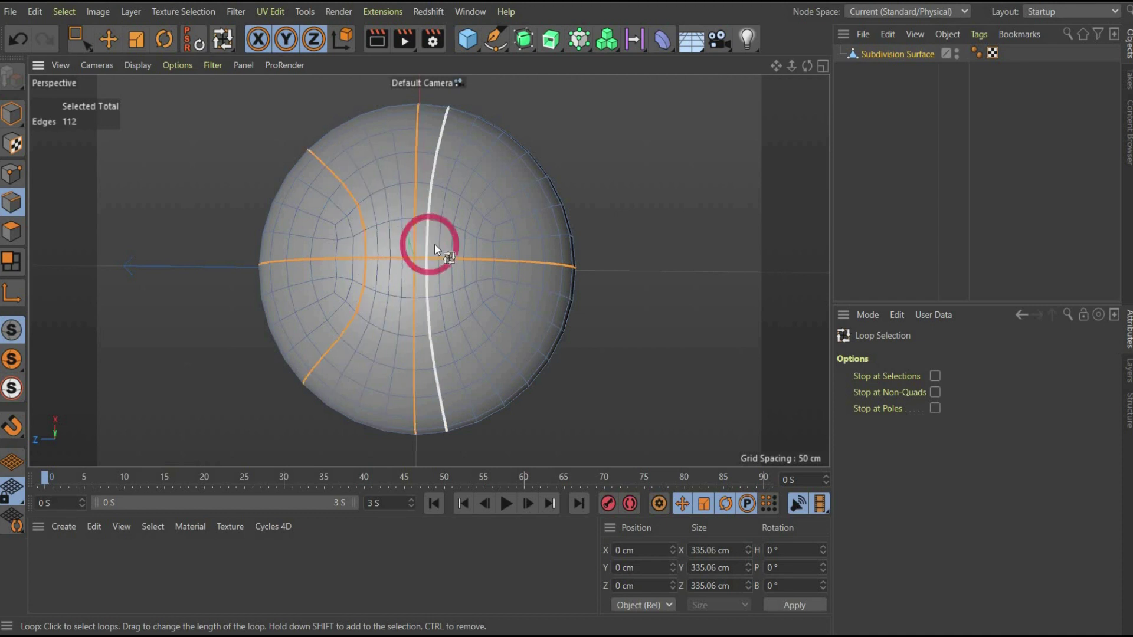
shift+click(466, 250)
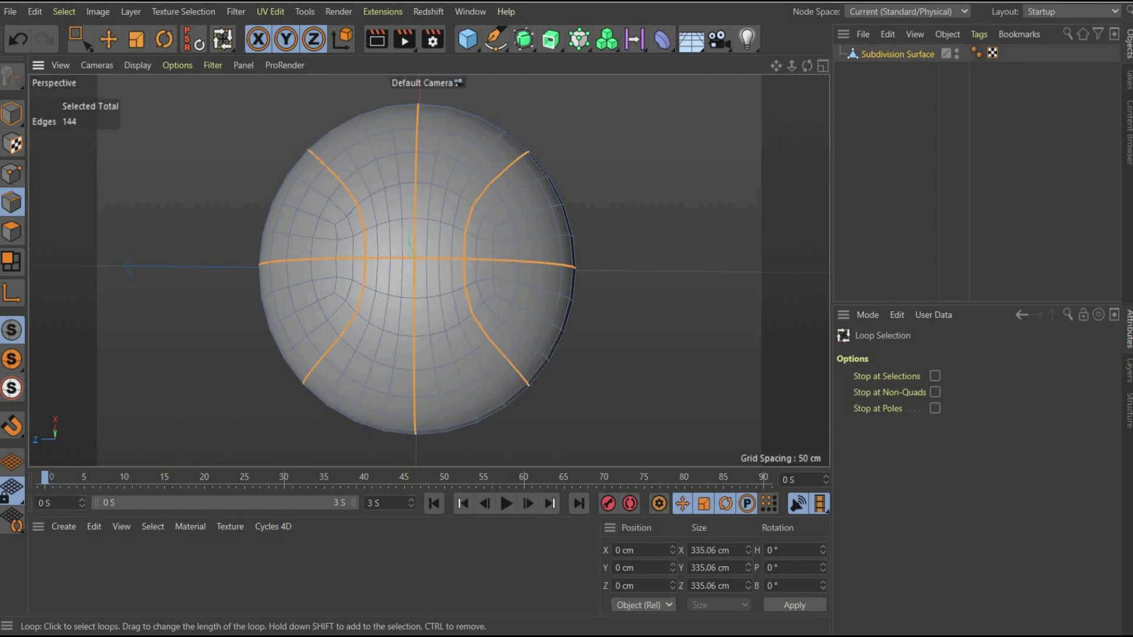
Step: Add a new Subdivision Surface generator and place the sphere mesh inside it as a child
click(404, 38)
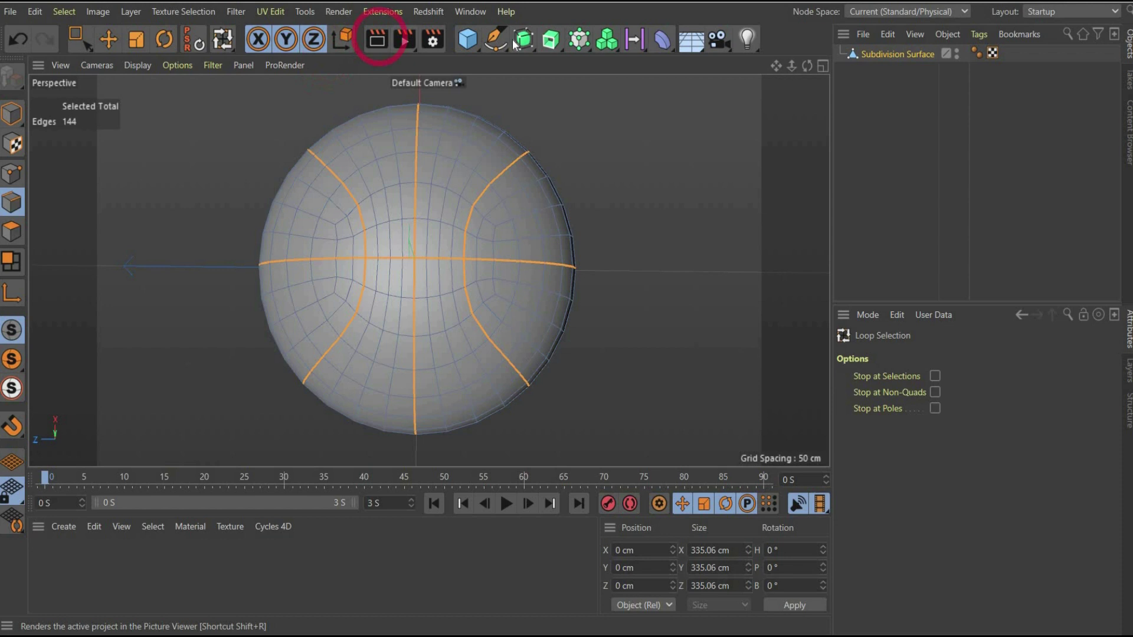
click(523, 39)
drag(897, 69, 903, 55)
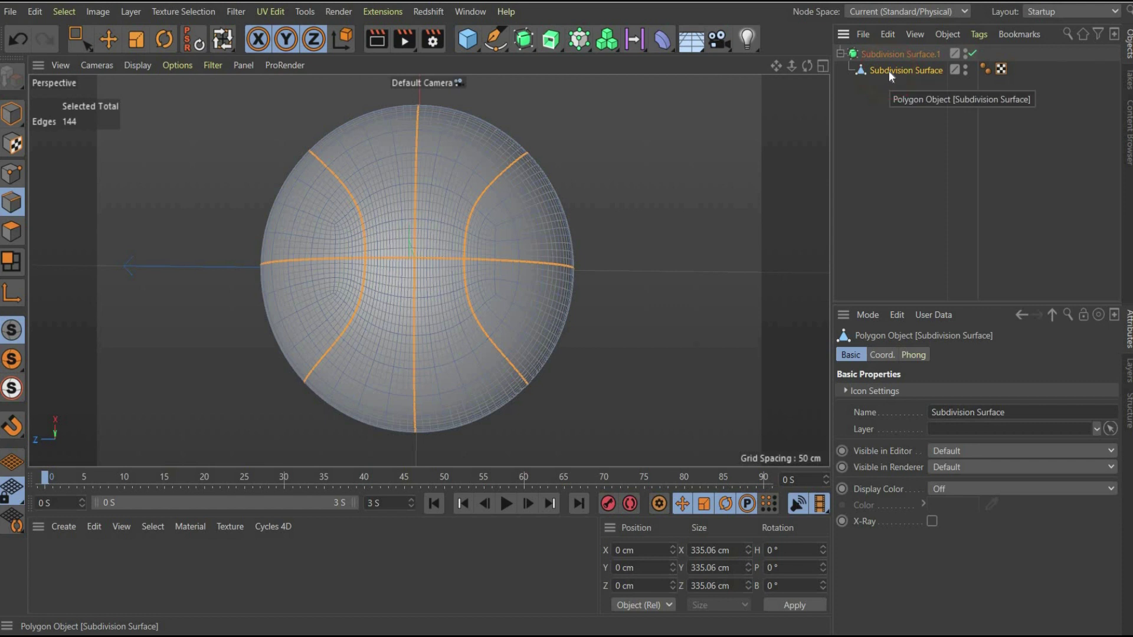
Step: Bevel the selected seam edges in Chamfer mode to widen them into narrow bands
right_click(231, 197)
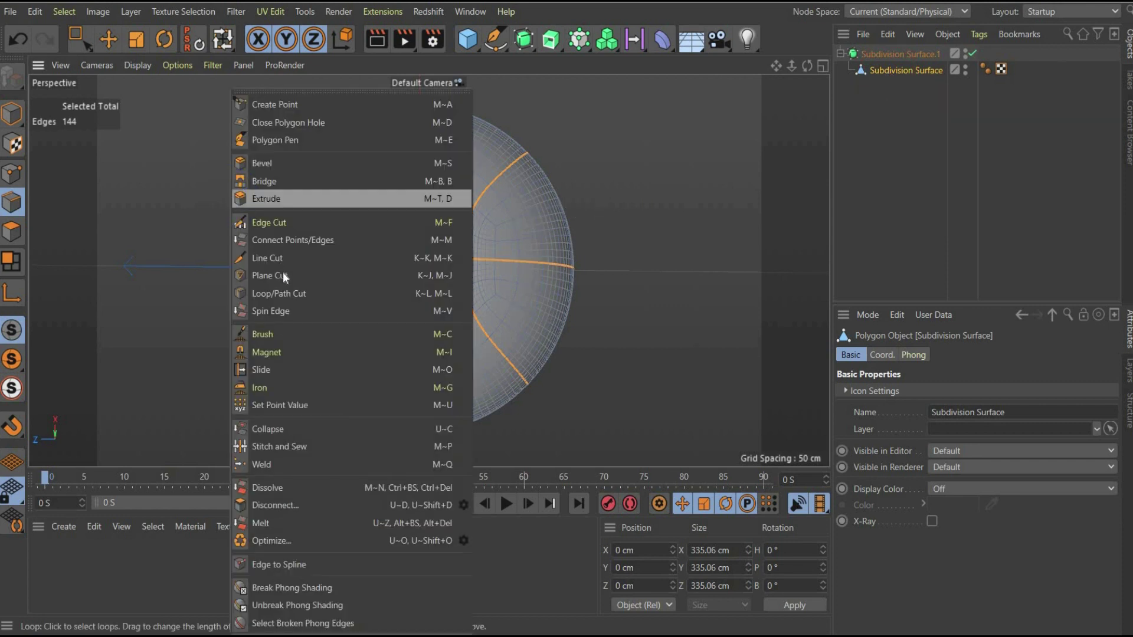
click(300, 163)
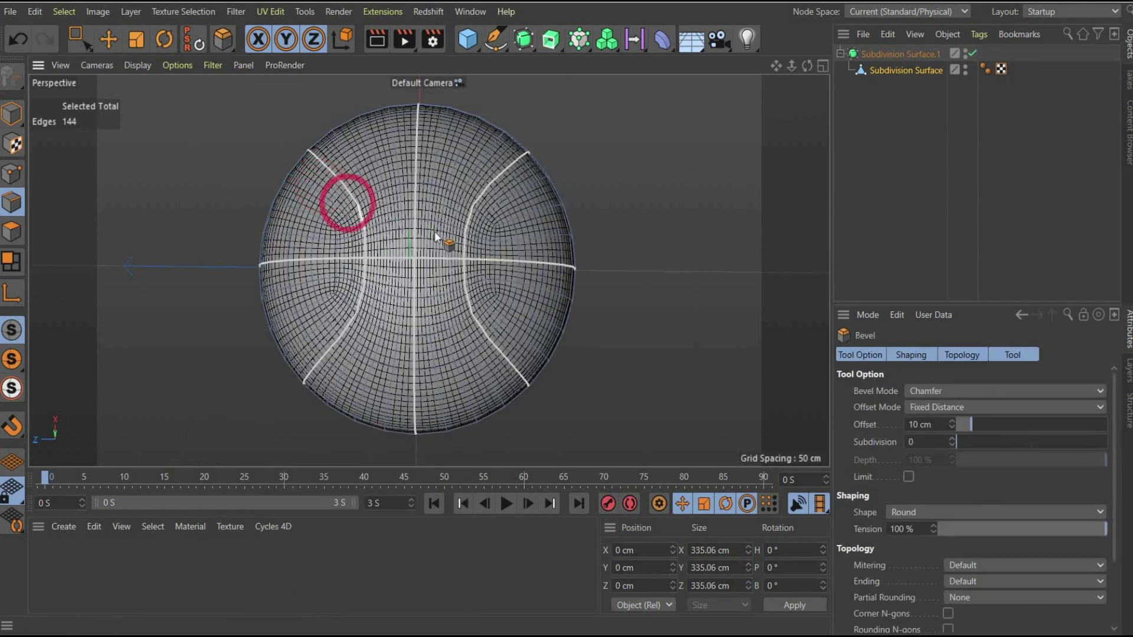
click(915, 70)
drag(553, 139, 581, 139)
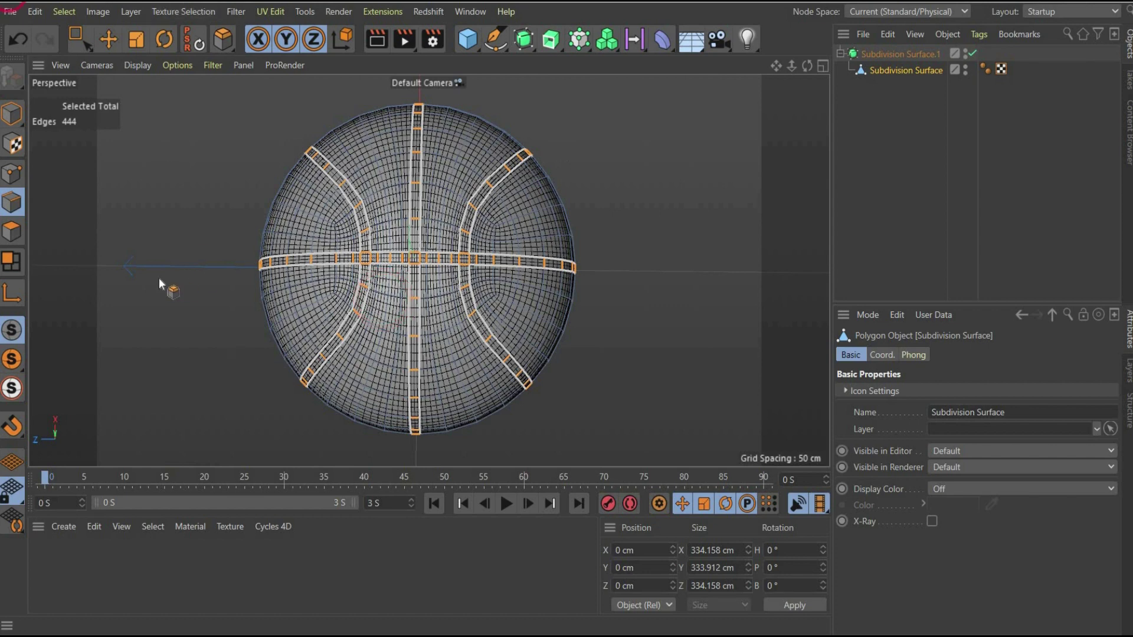
Step: Loop-select the polygons of all four seam bands: the two crossing centre bands and the two curved side bands
click(12, 231)
key(u)
key(l)
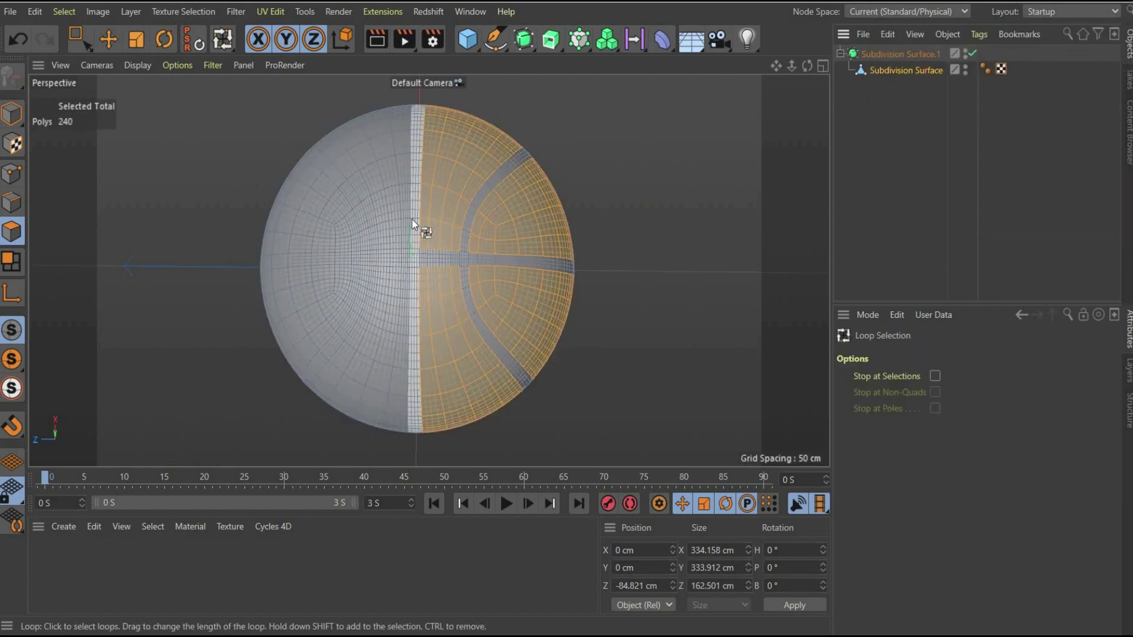
click(415, 260)
key(Caps_Lock)
shift+click(416, 280)
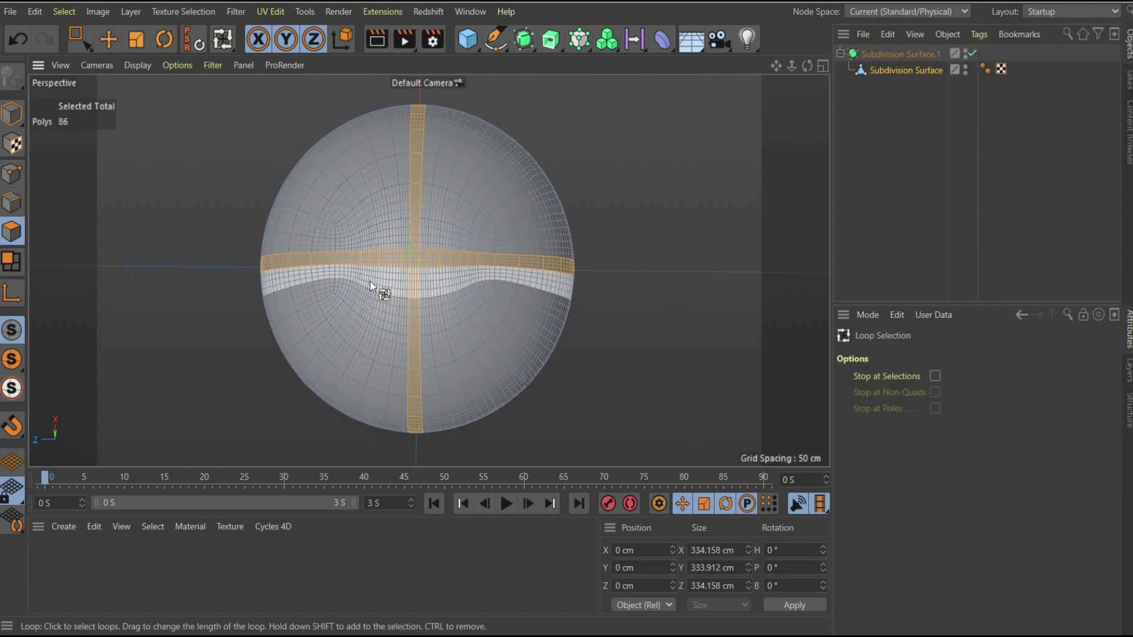
shift+click(369, 227)
shift+click(464, 234)
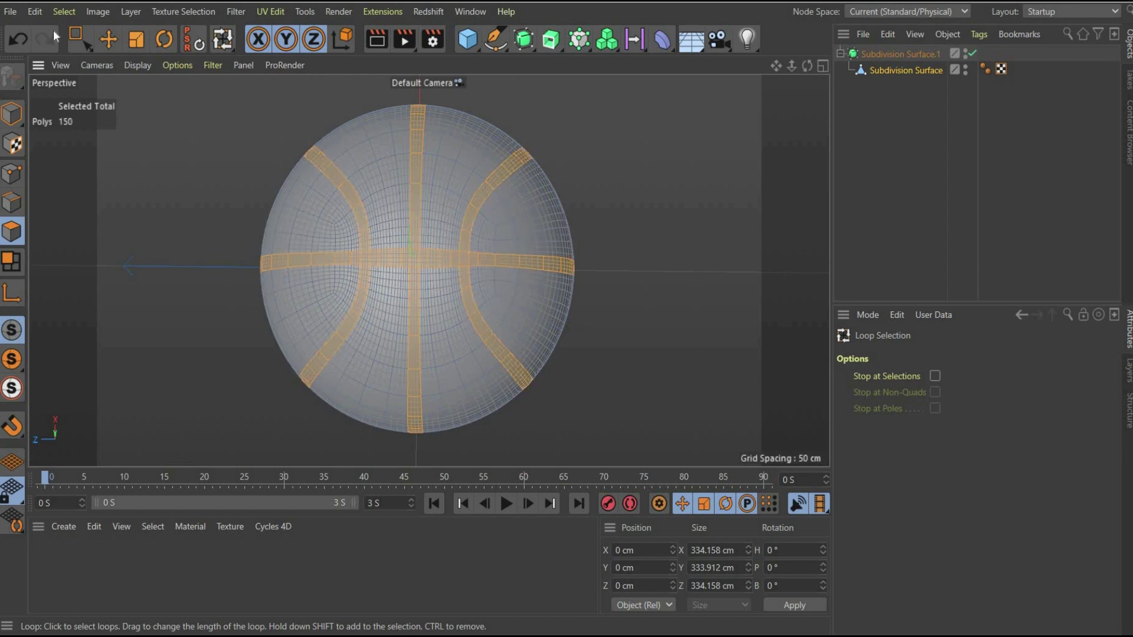
shift+drag(281, 194, 410, 196)
Step: Extrude the selected seam polygons inward with an offset of -3 cm
right_click(411, 196)
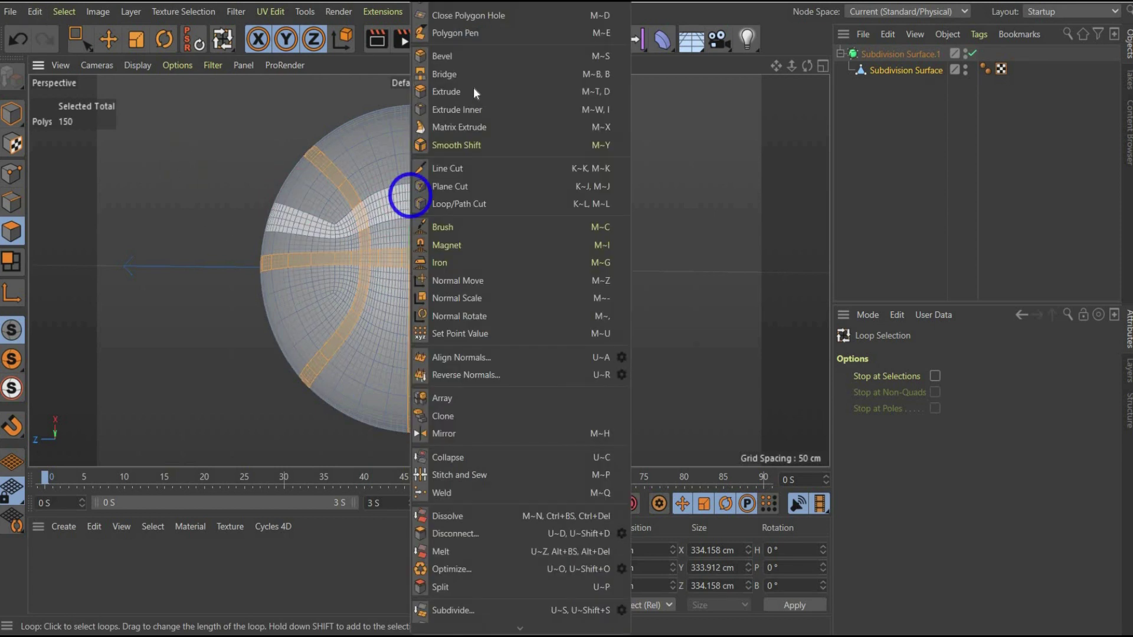
click(470, 97)
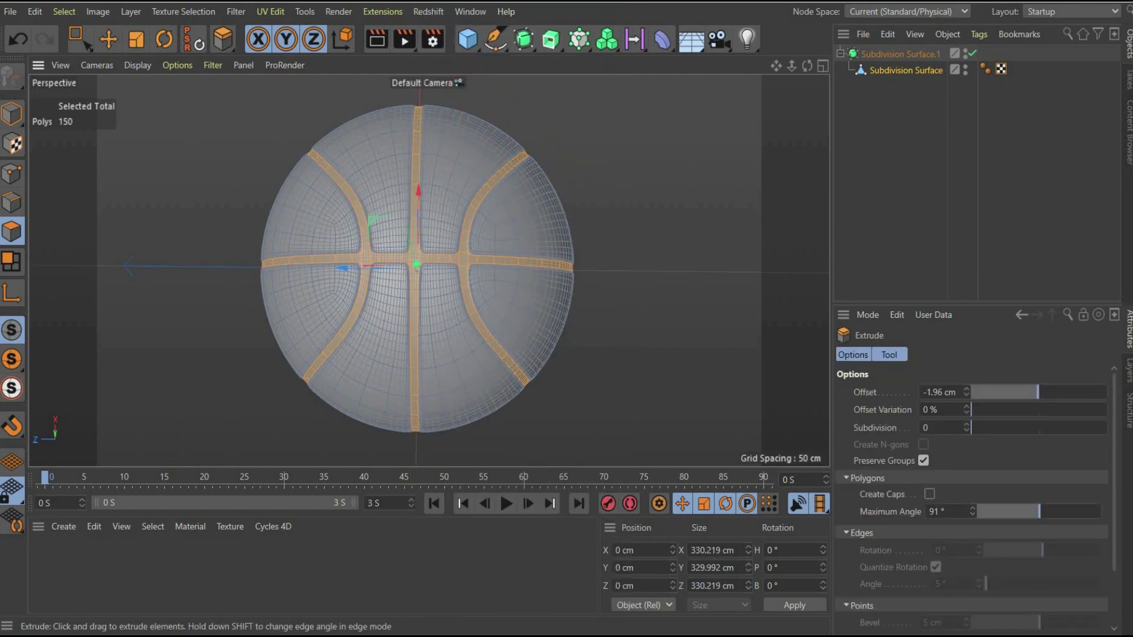
drag(469, 177, 455, 177)
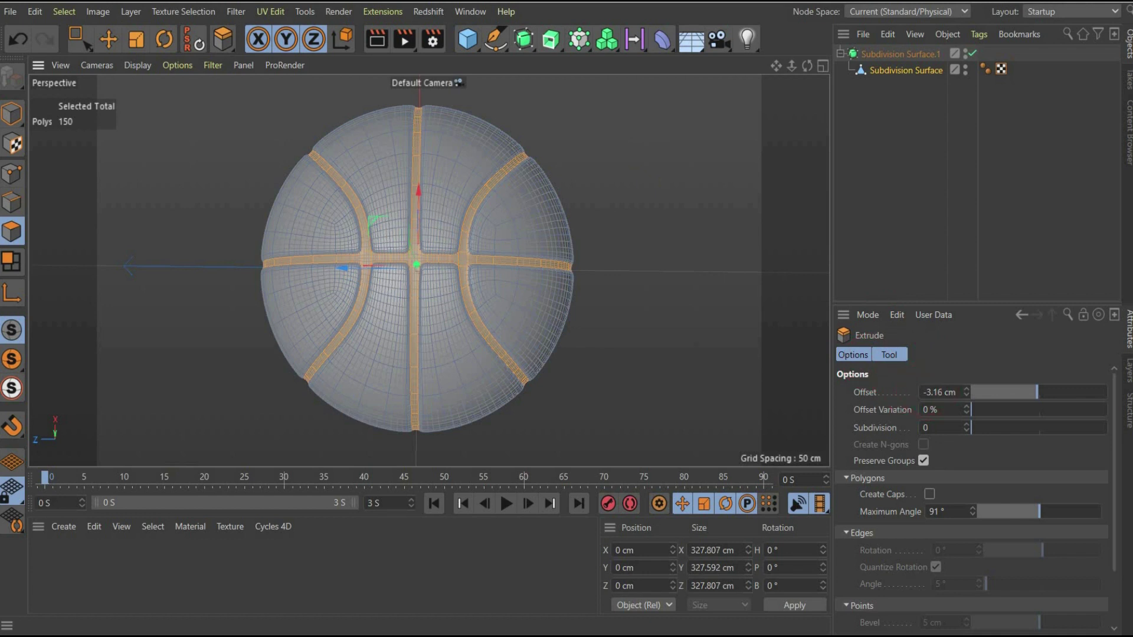
text(-3)
key(Return)
key(Return)
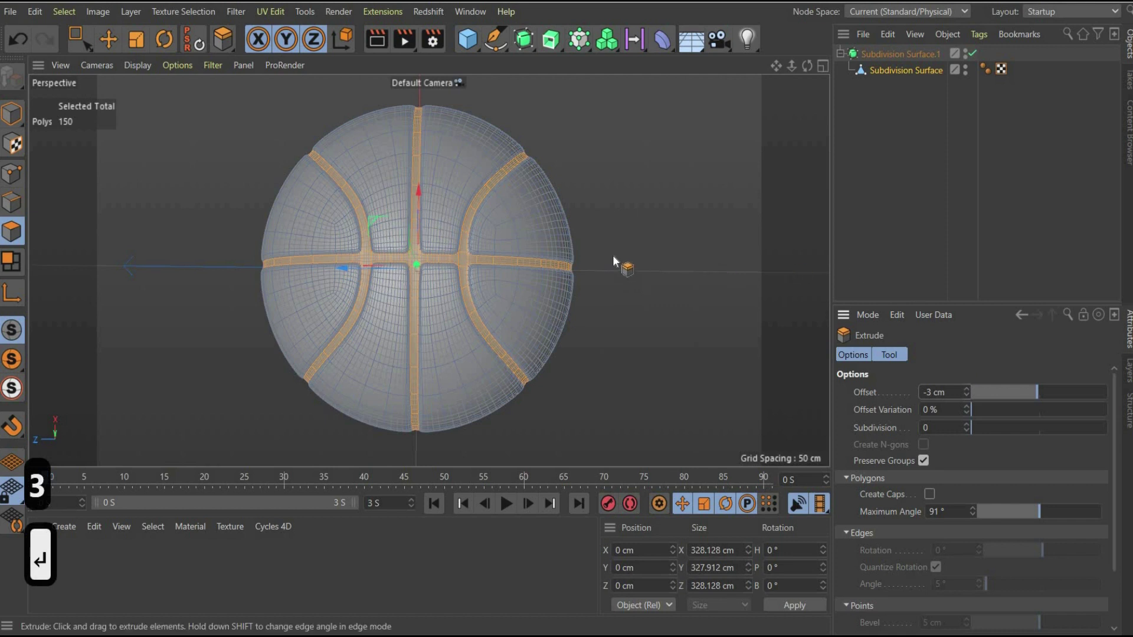
Step: Store the seam polygons with Set Selection and duplicate the resulting polygon selection tag on the mesh
click(62, 11)
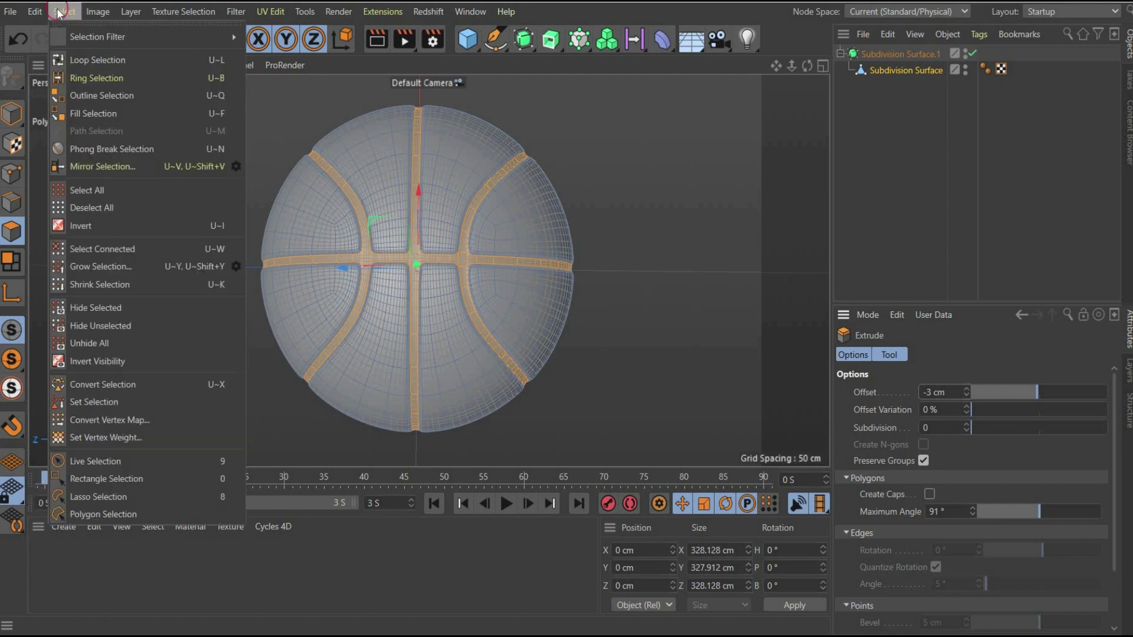
click(129, 401)
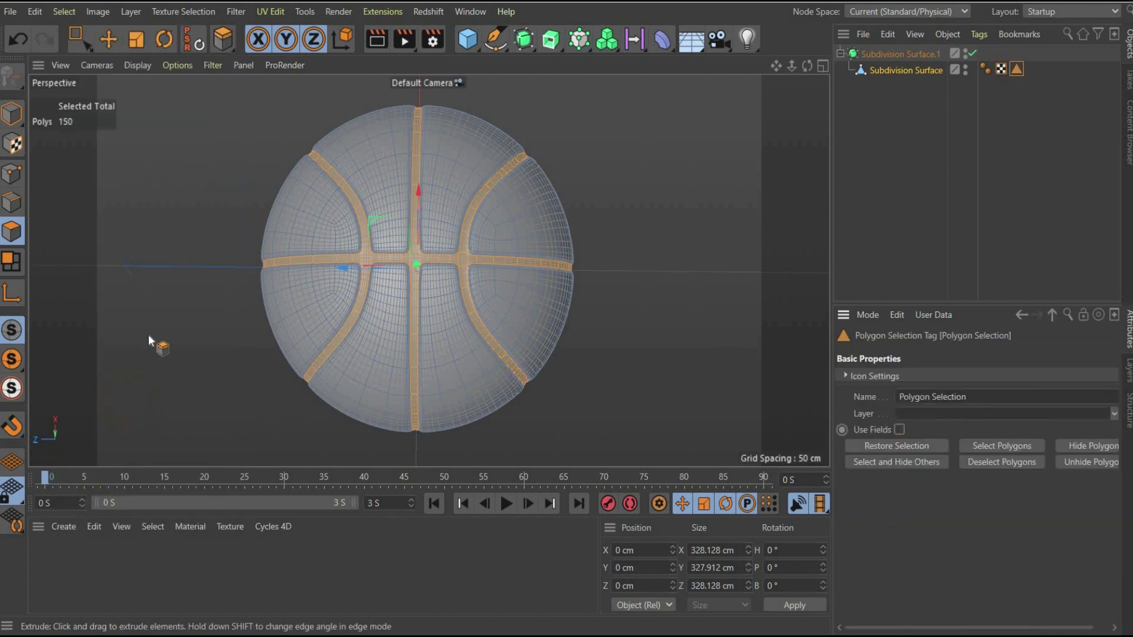
click(1017, 70)
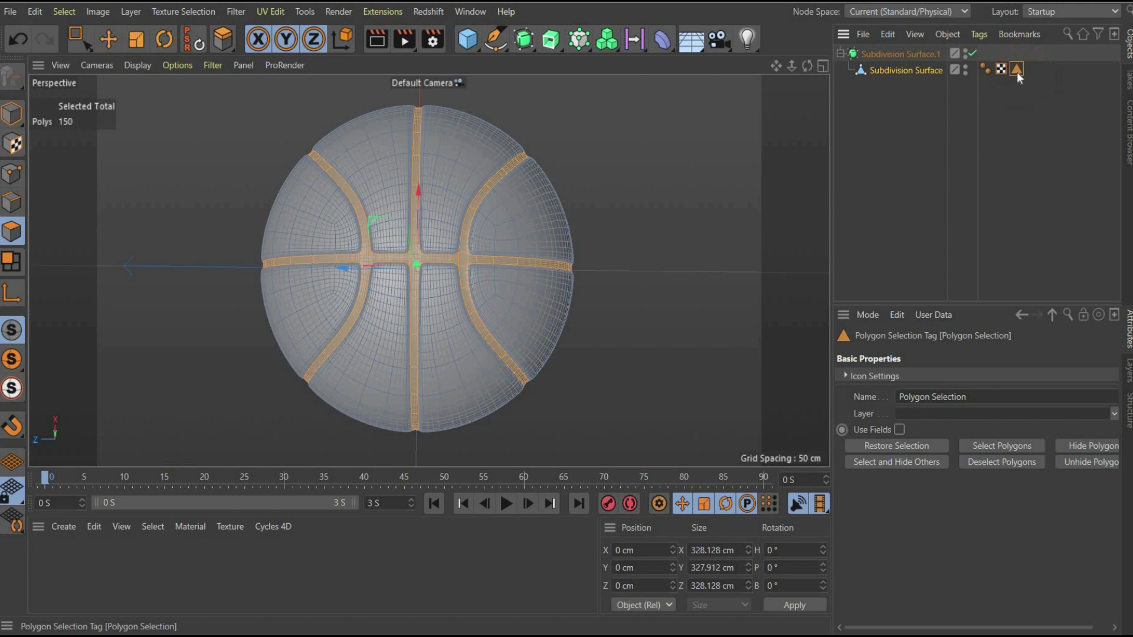
drag(1015, 75, 1029, 76)
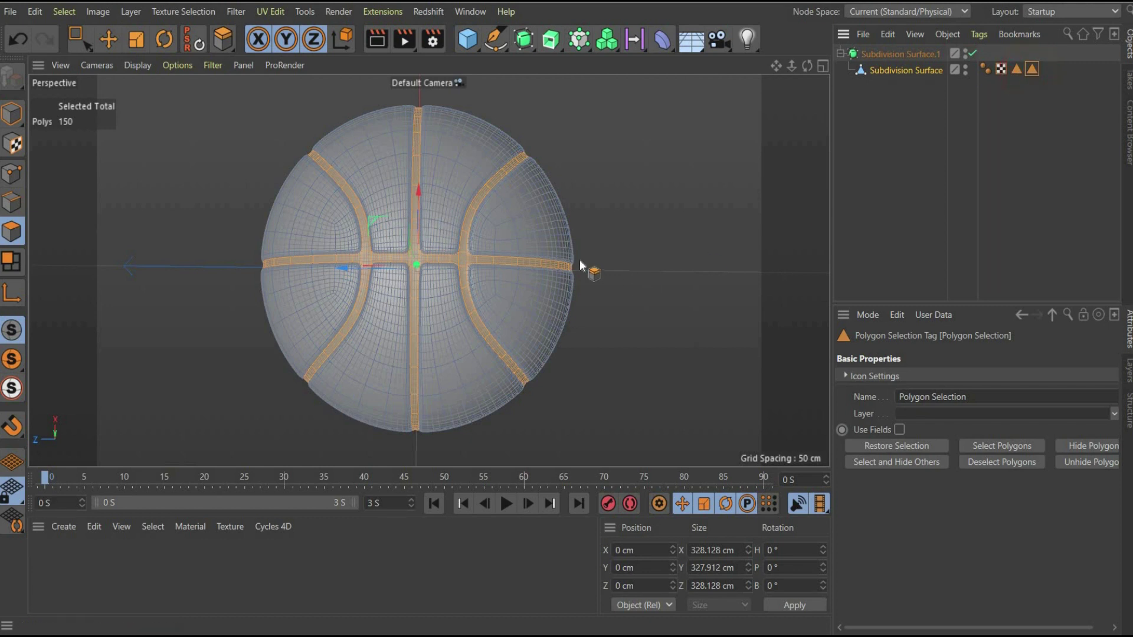
Step: Invert the polygon selection and store the panel polygons in the duplicated selection tag
click(62, 18)
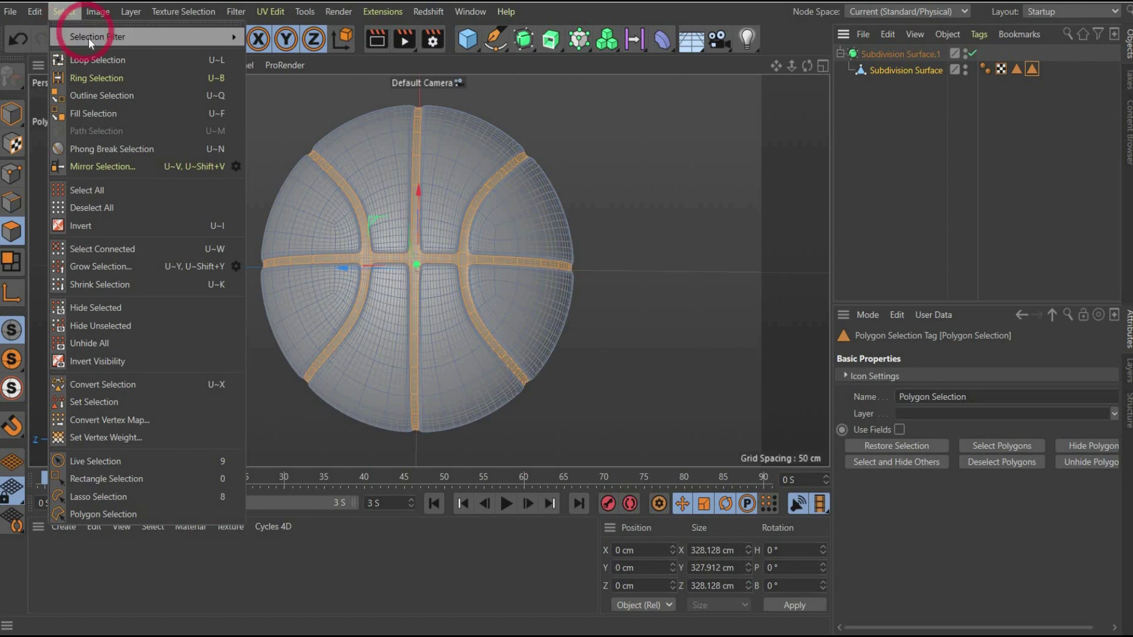
click(110, 222)
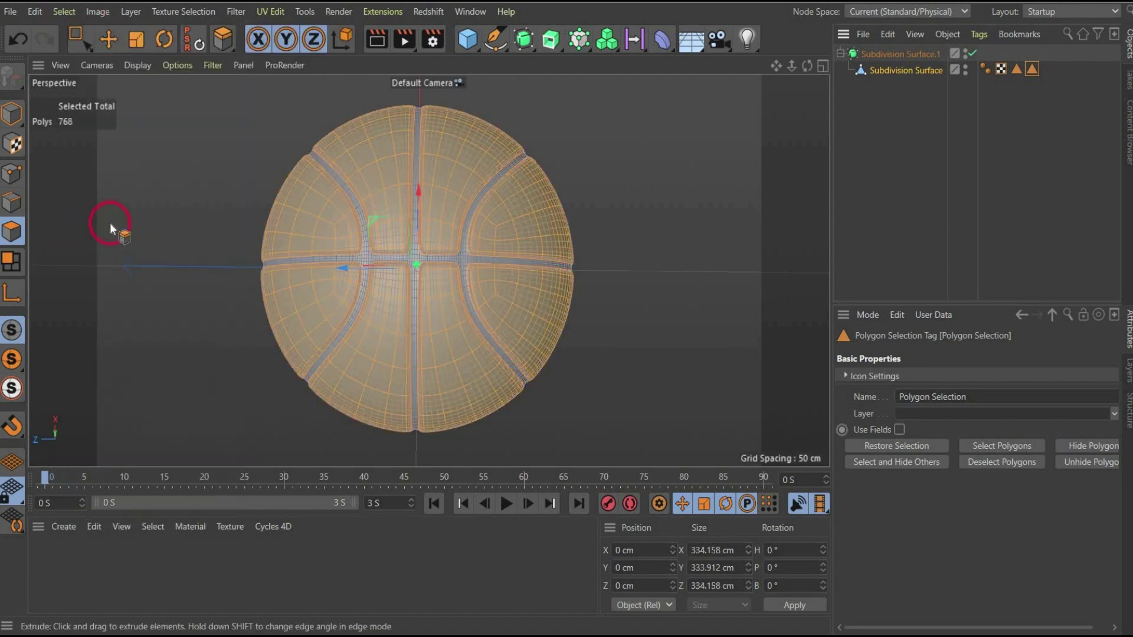
click(63, 15)
click(146, 402)
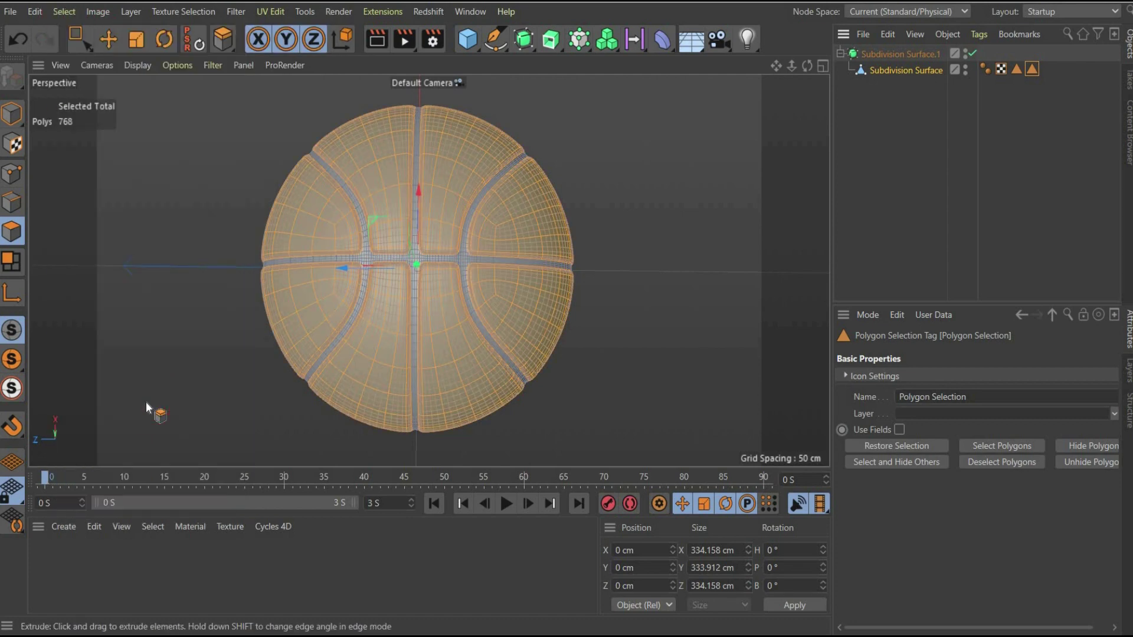
Step: Recall both stored polygon selections in turn, ending with the seam polygons selected
double_click(1016, 69)
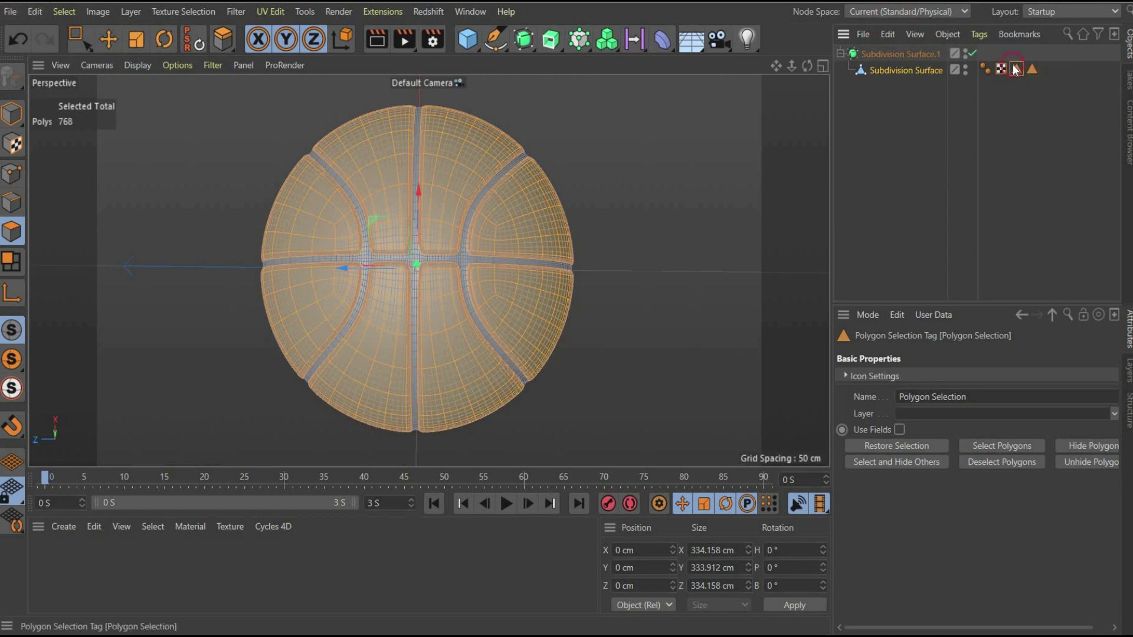
double_click(1030, 69)
double_click(1018, 70)
click(607, 219)
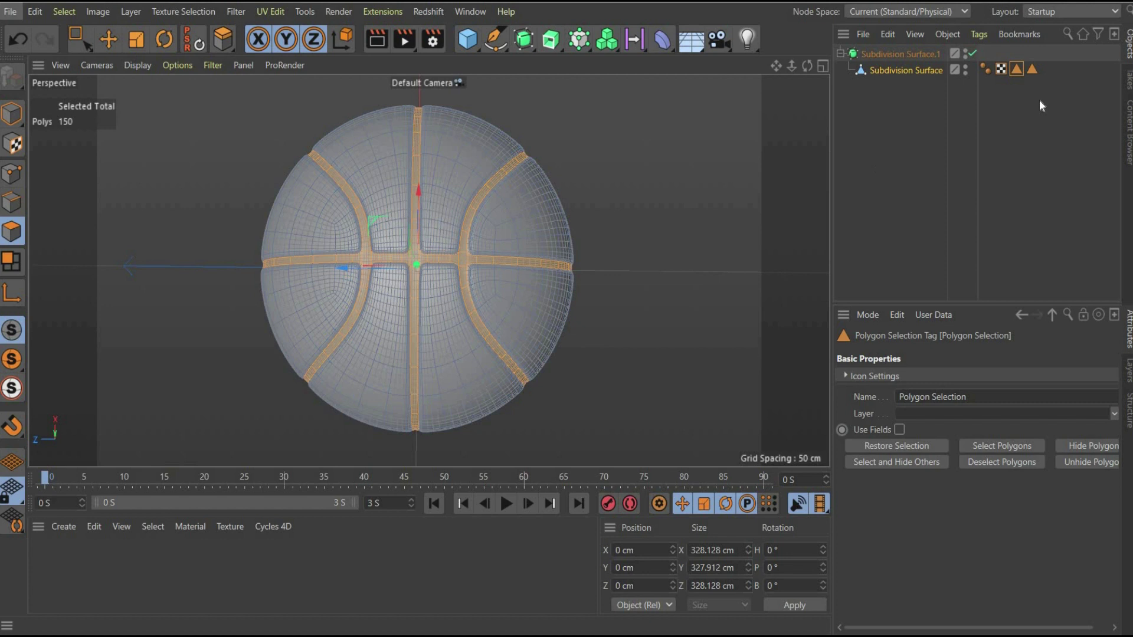
click(986, 127)
Step: Change the layout to Standard and split the selected seam polygons into a separate object
click(1057, 12)
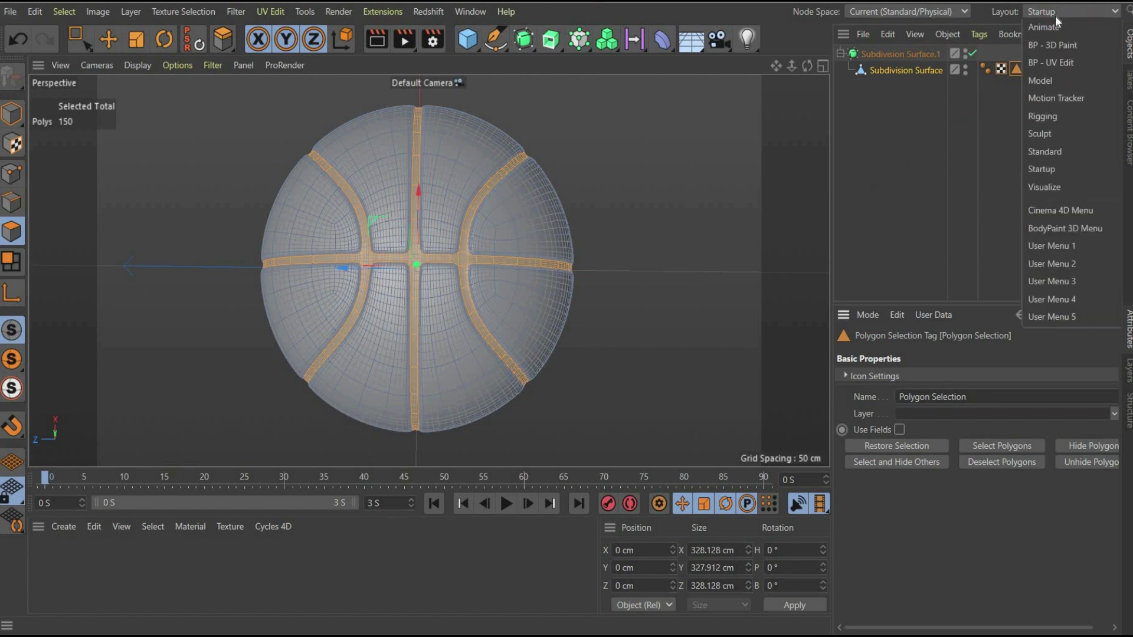
click(1060, 151)
click(195, 12)
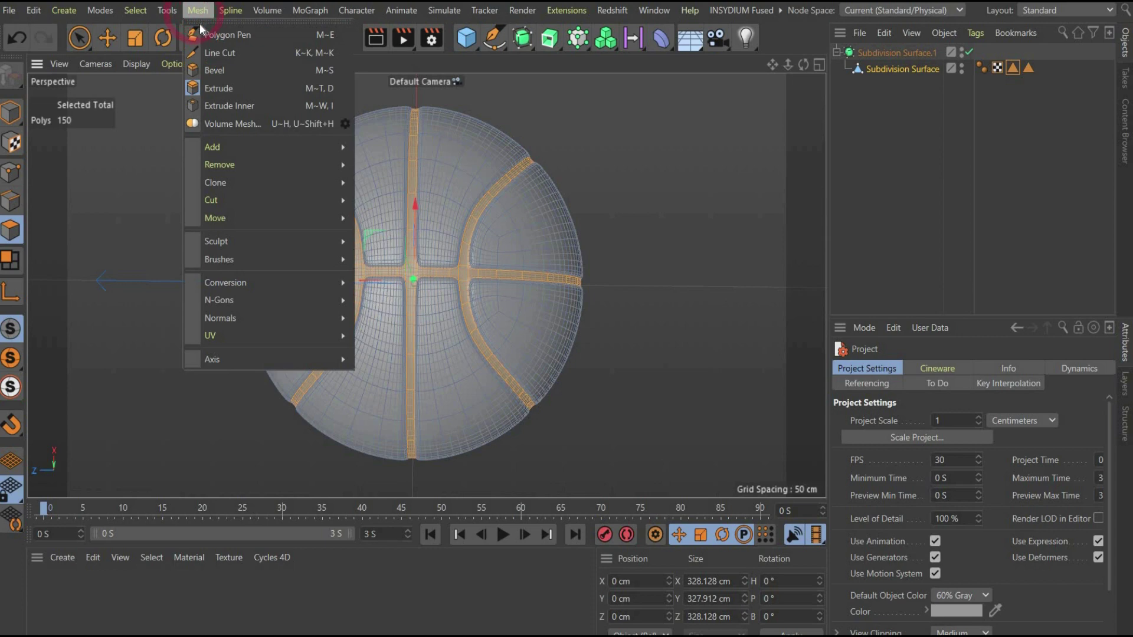
mouse_move(249, 183)
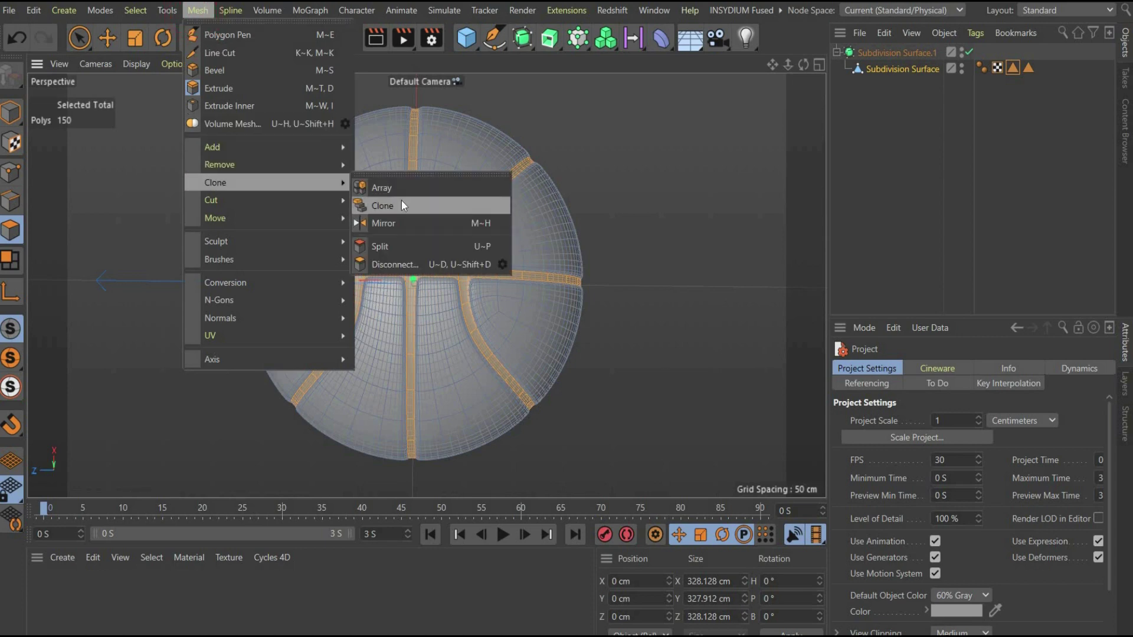
click(406, 245)
click(406, 245)
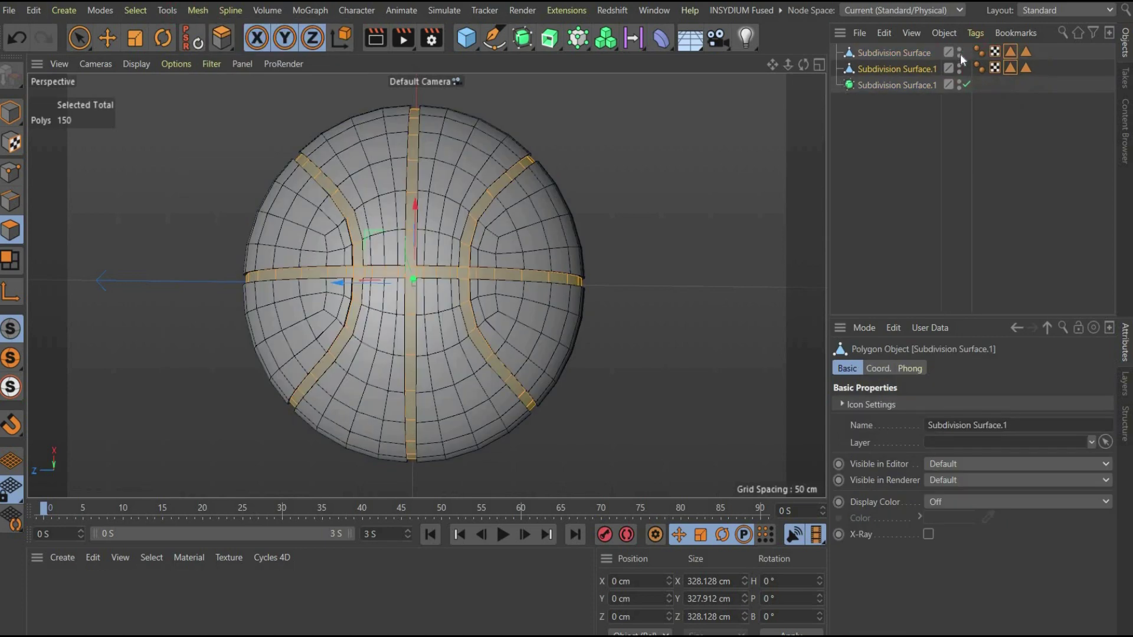
Step: Hide the original mesh and rename the split seam object as Lines
alt+double_click(961, 54)
double_click(916, 65)
key(Caps_Lock)
text(lINES)
key(BackSpace)
key(BackSpace)
key(BackSpace)
key(BackSpace)
key(BackSpace)
key(BackSpace)
key(BackSpace)
key(BackSpace)
key(BackSpace)
key(BackSpace)
key(BackSpace)
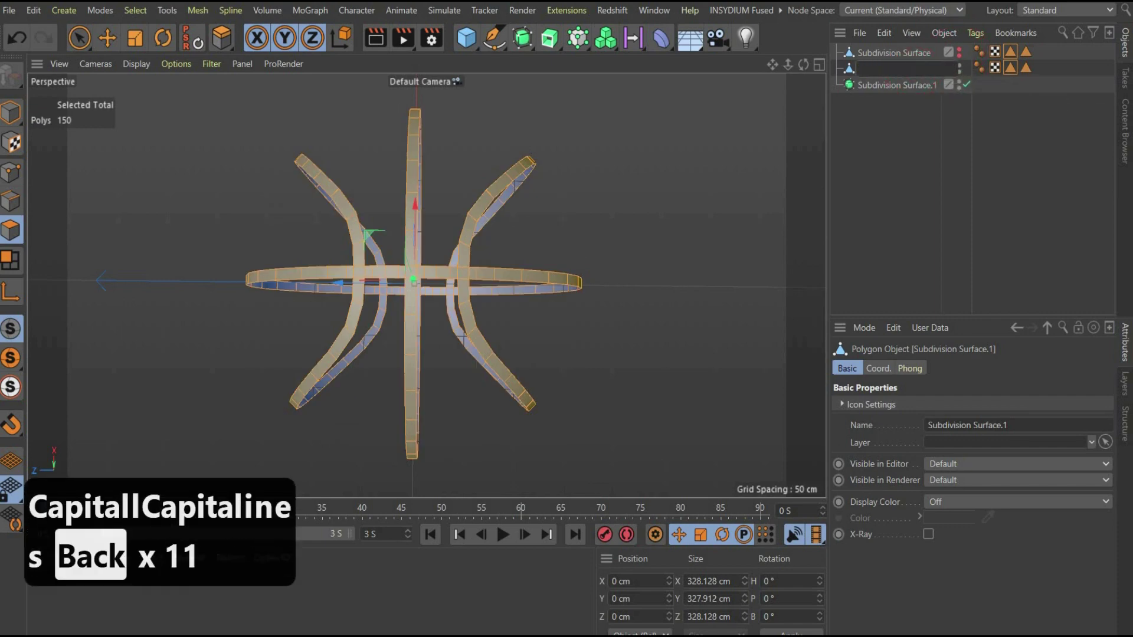
text(Lines)
key(Return)
Step: Rename the original mesh as Ball and make it visible again
double_click(893, 54)
text(Ball)
key(Return)
click(960, 54)
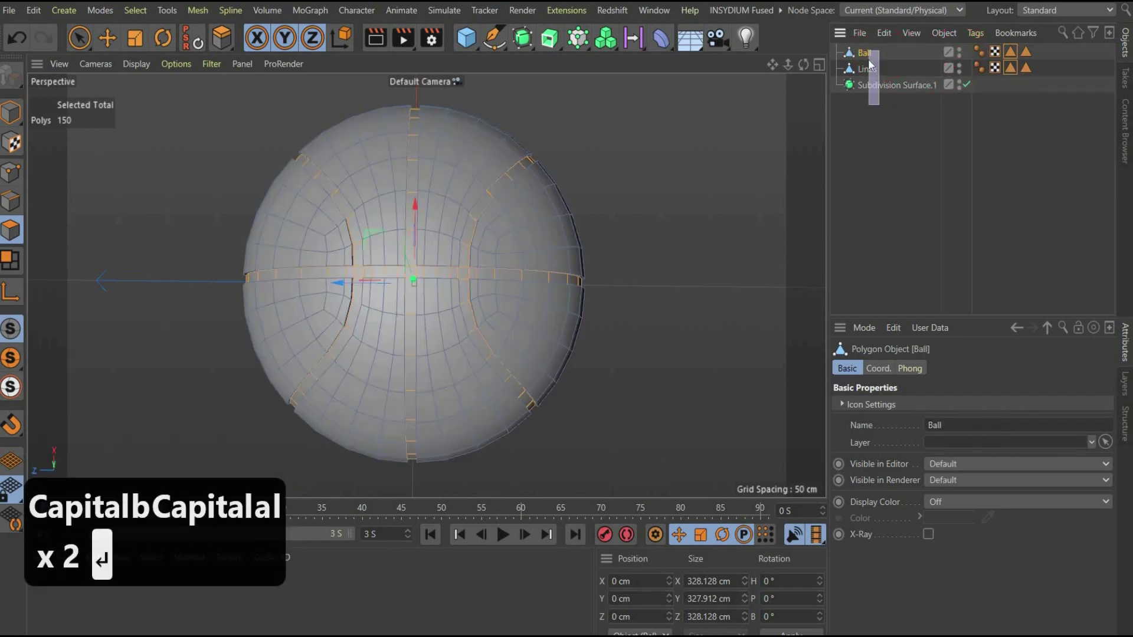
Step: Nest Ball and Lines each under its own Subdivision Surface and return to Model mode
mouse_move(864, 52)
mouse_down()
mouse_move(869, 90)
mouse_move(879, 55)
mouse_up()
click(523, 38)
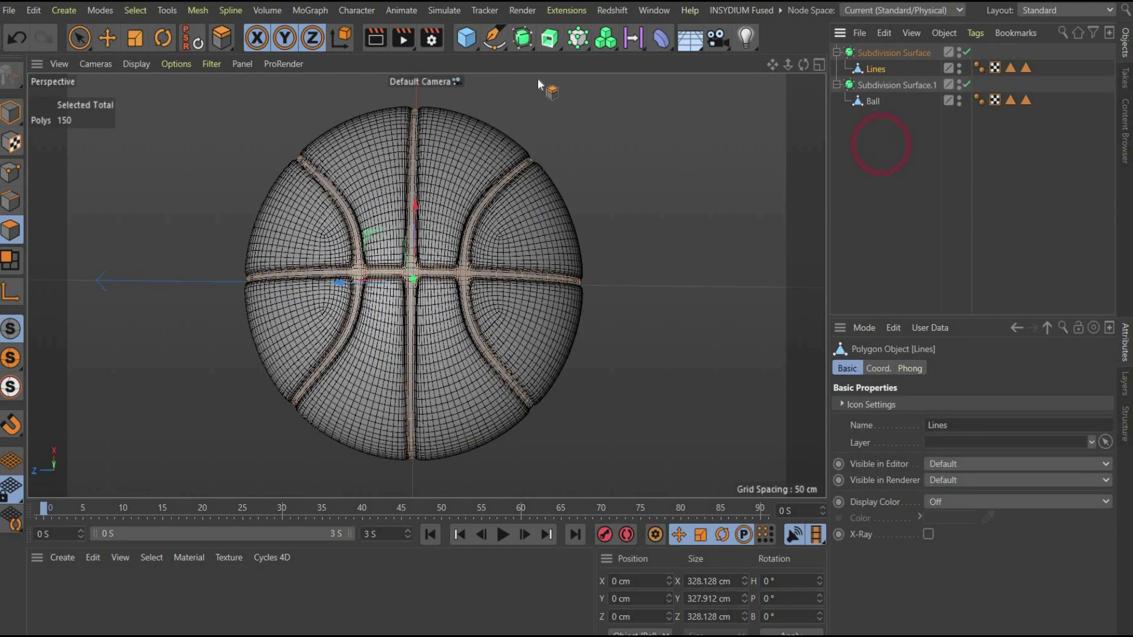
click(8, 107)
click(56, 77)
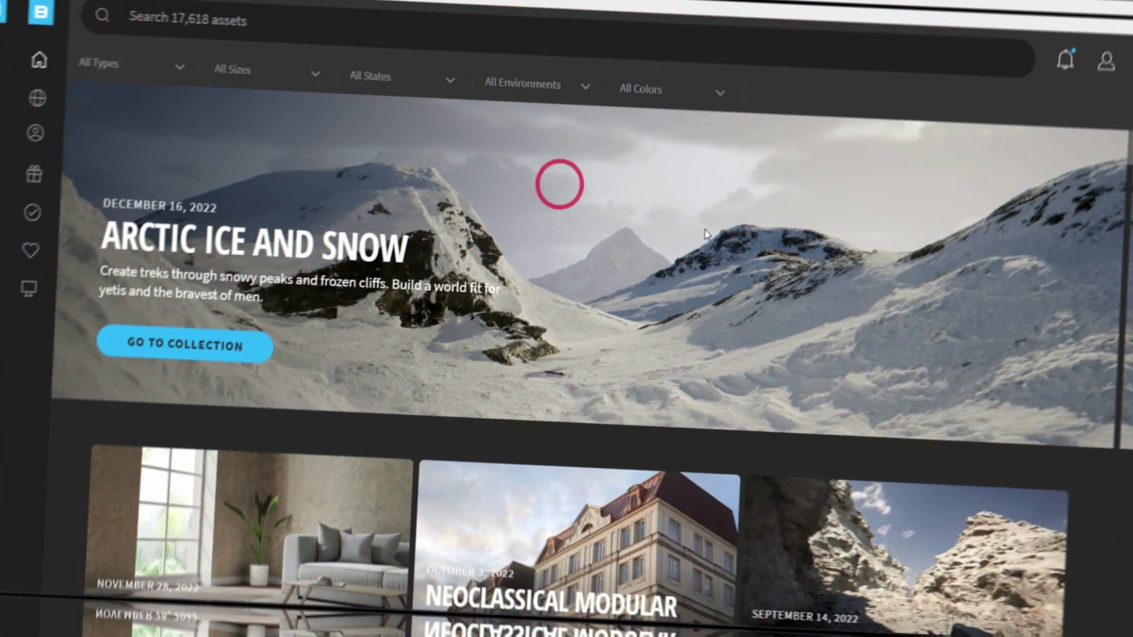
Step: Switch to Quixel Bridge and browse the home page's collections, new 3D models and plants, asset types and trending assets
click(706, 234)
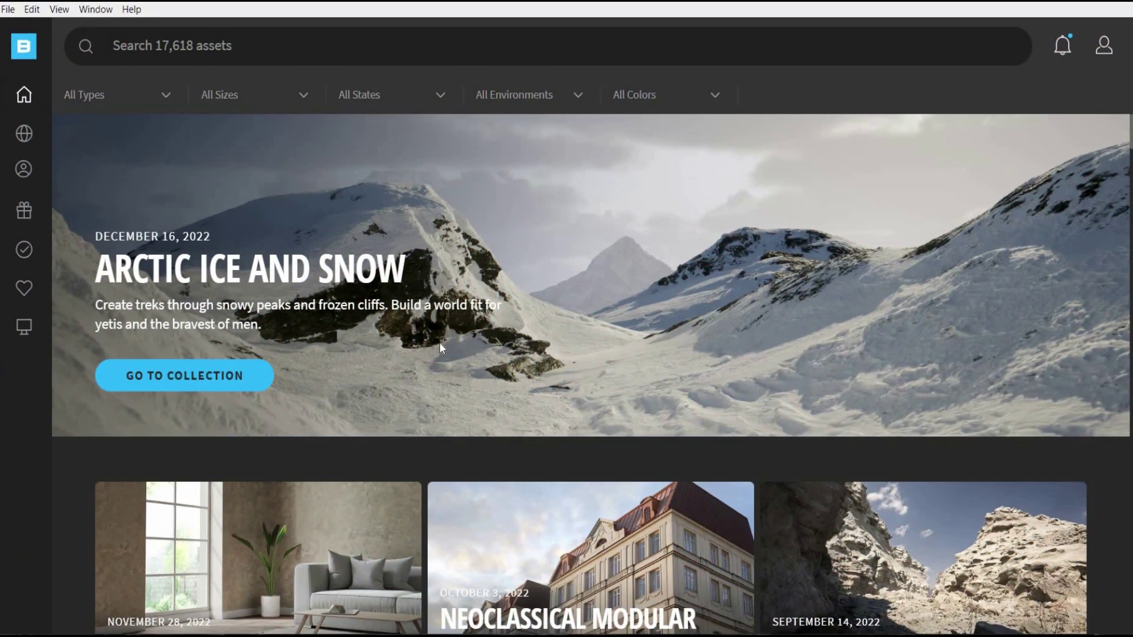
scroll(440, 344, down, 4)
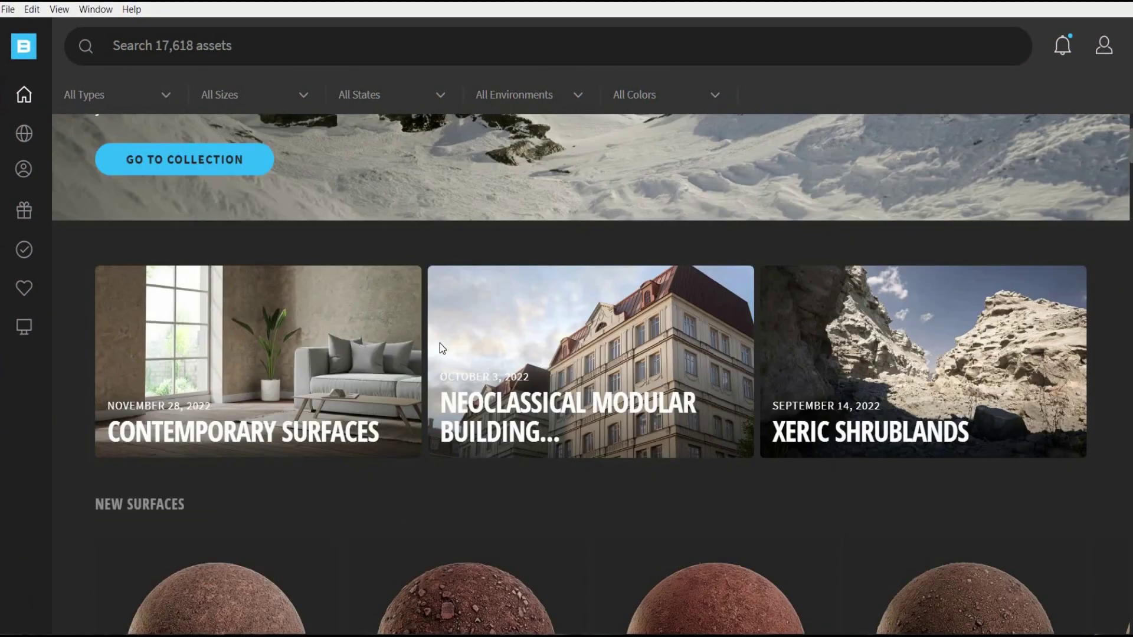
scroll(441, 345, down, 7)
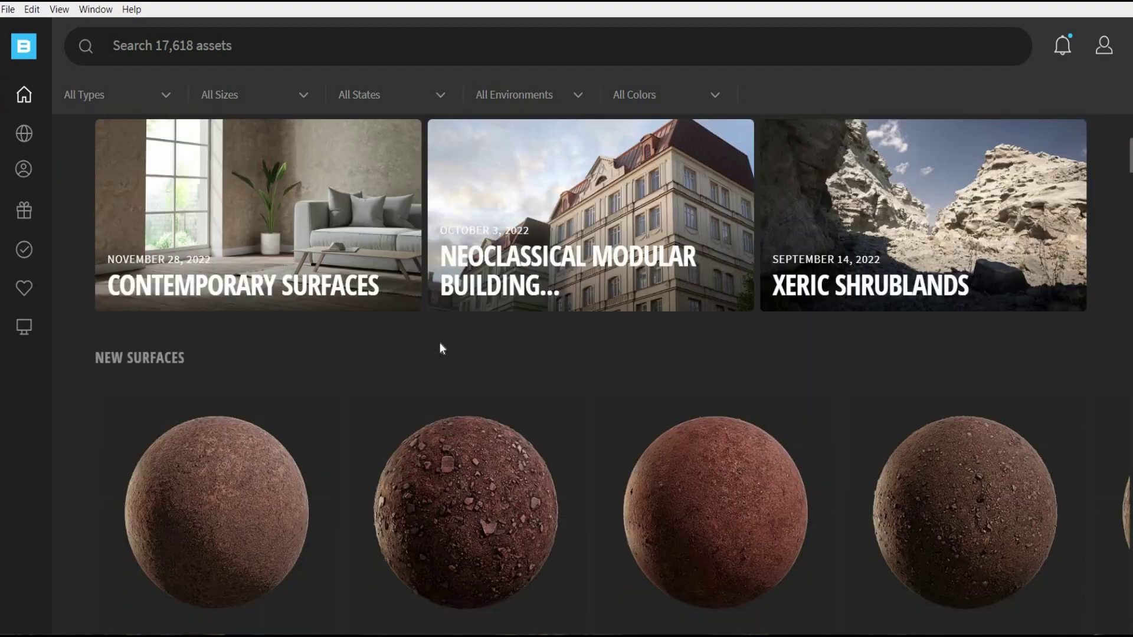
scroll(440, 348, down, 5)
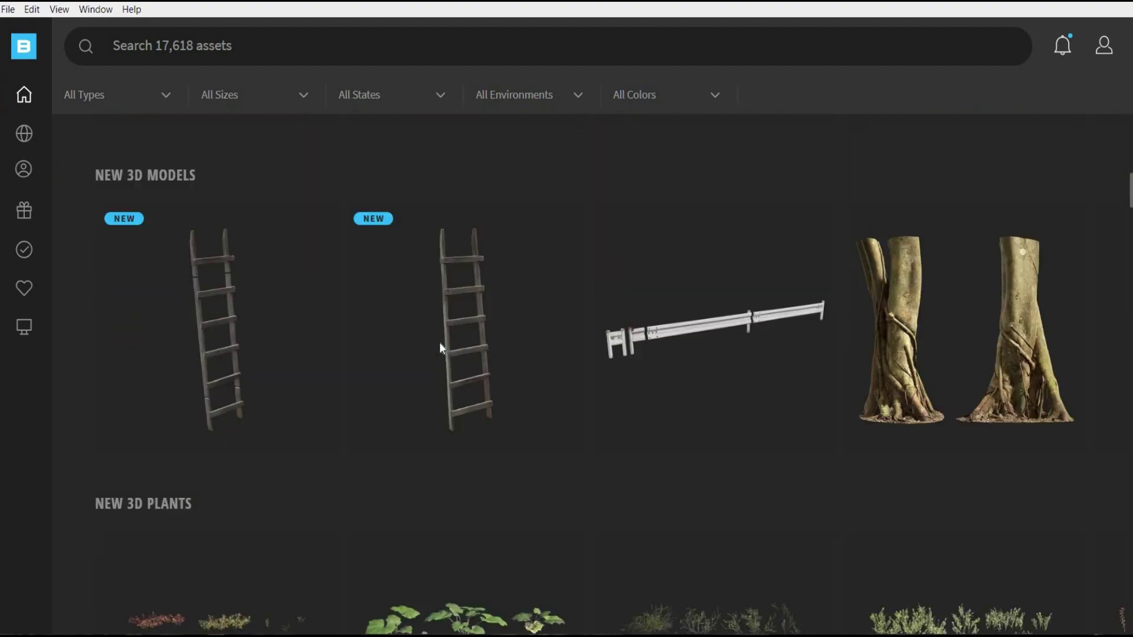
scroll(441, 348, down, 7)
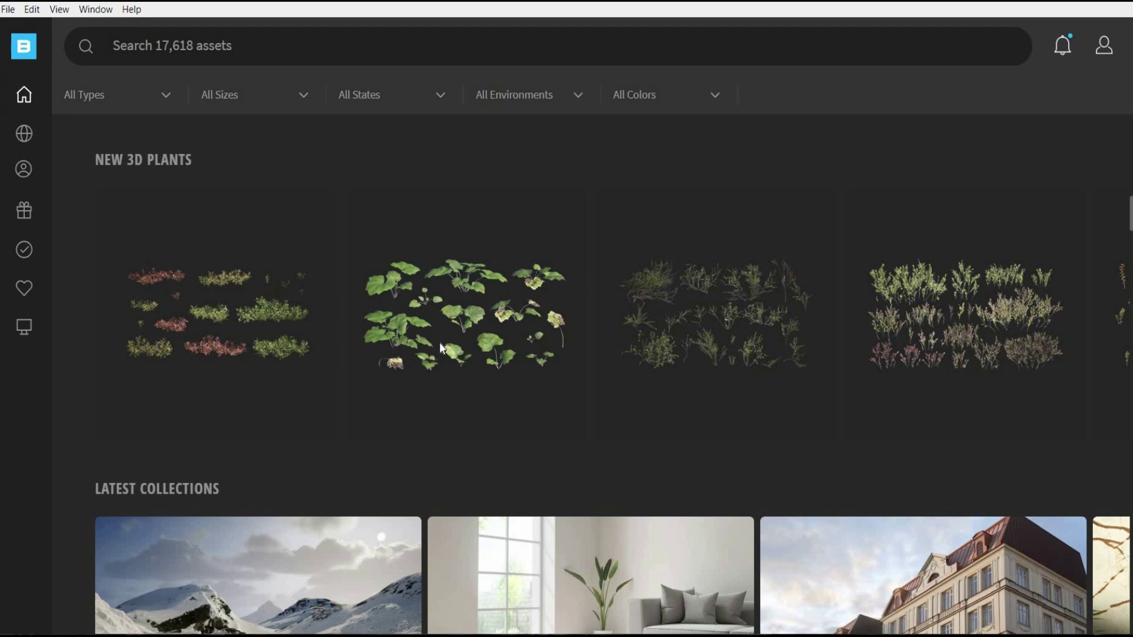
scroll(440, 348, down, 5)
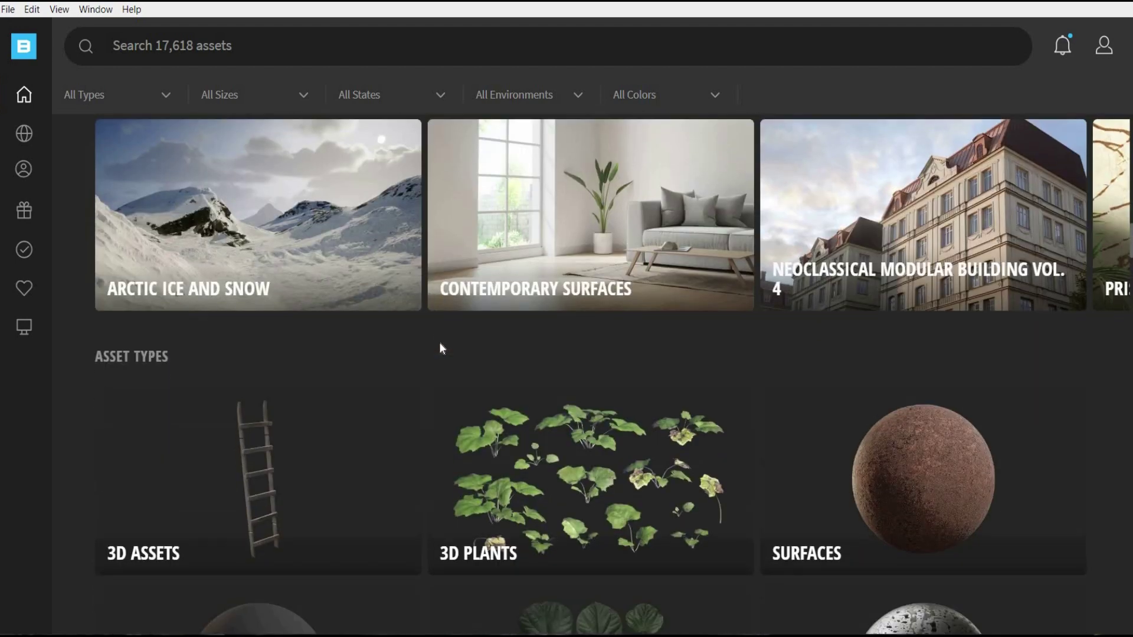
scroll(443, 348, down, 5)
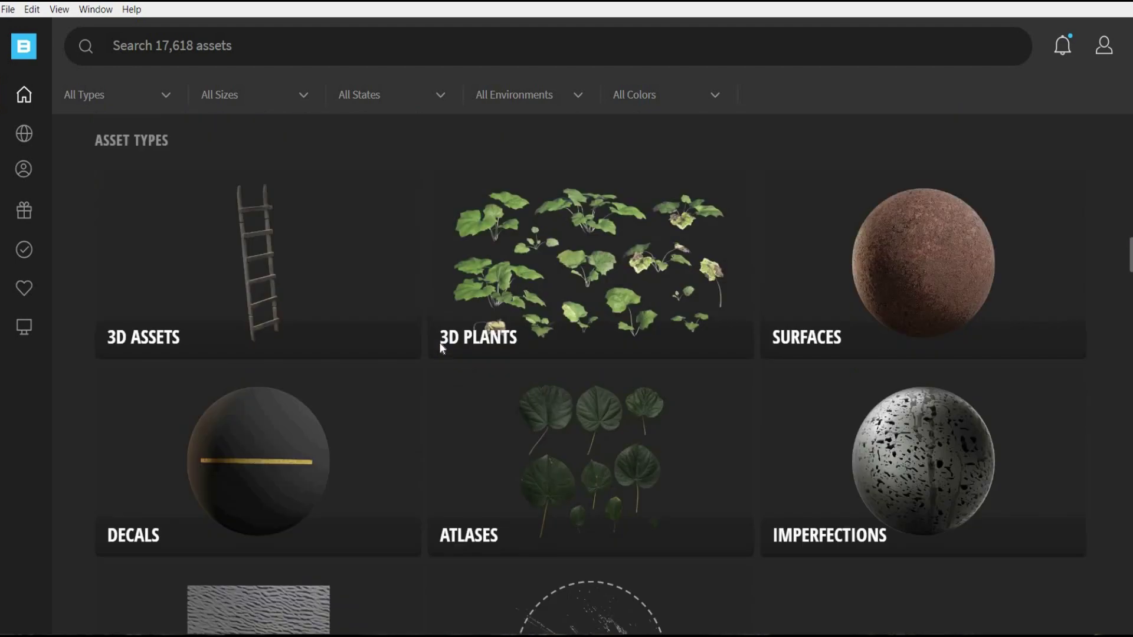
scroll(442, 349, down, 7)
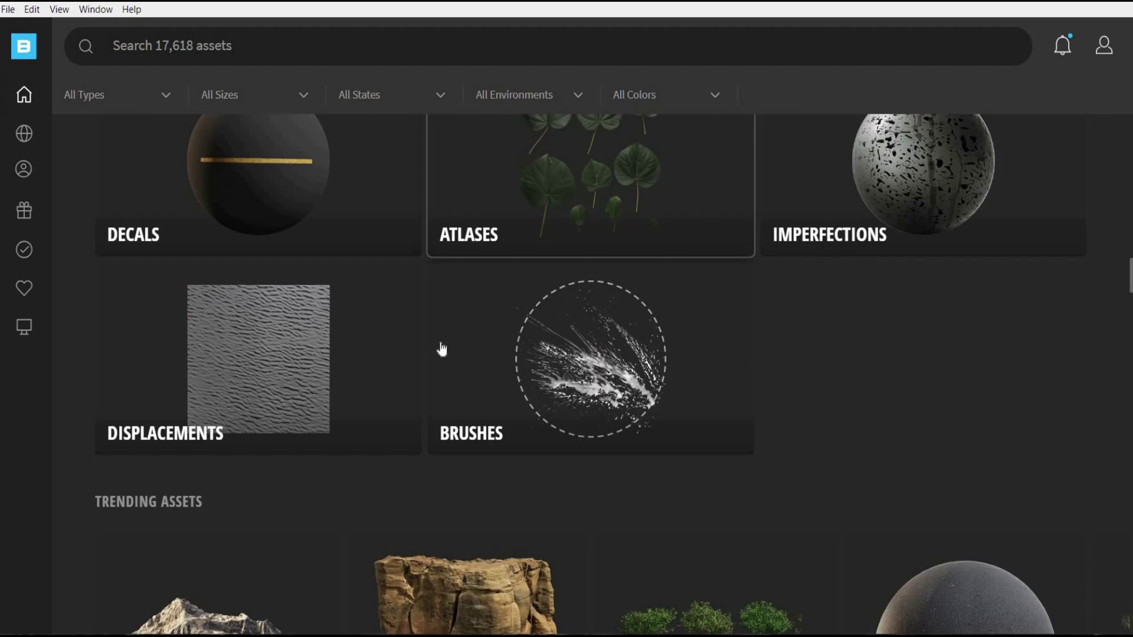
scroll(442, 348, down, 2)
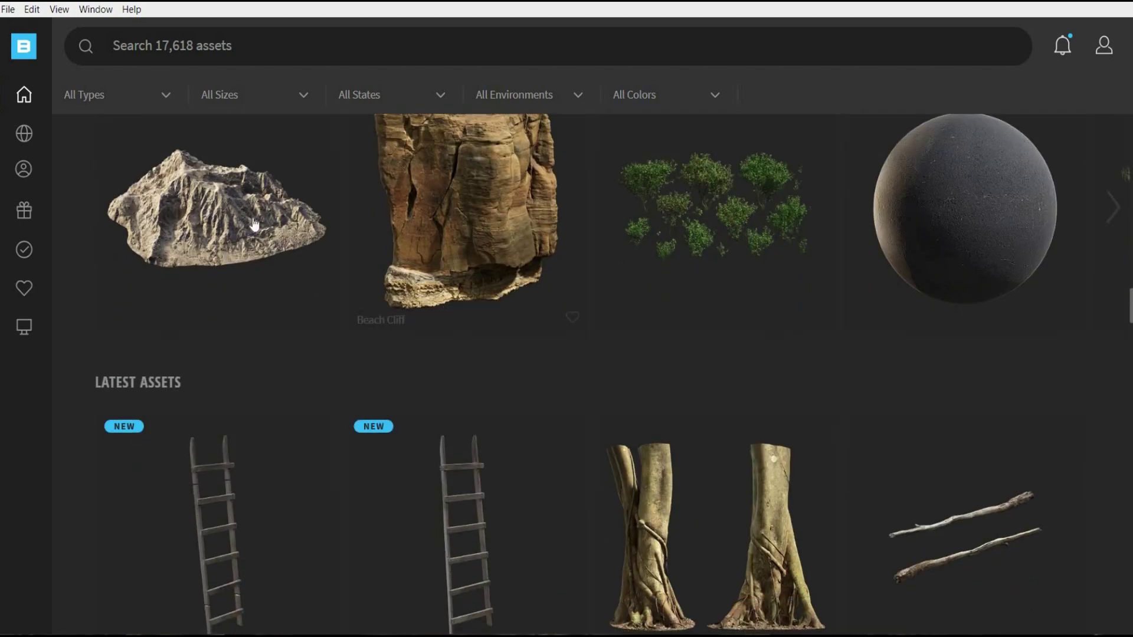
Step: Find Field Poppy among the purchased 3D plants and export it at 4K Resolution to Cinema 4D
click(24, 252)
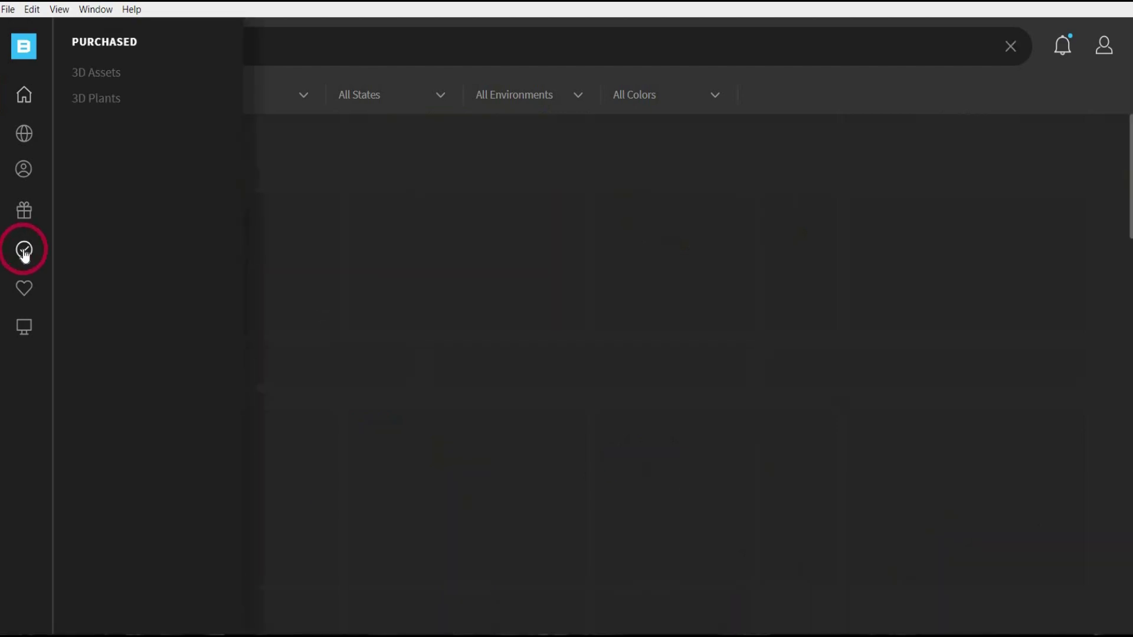
click(104, 101)
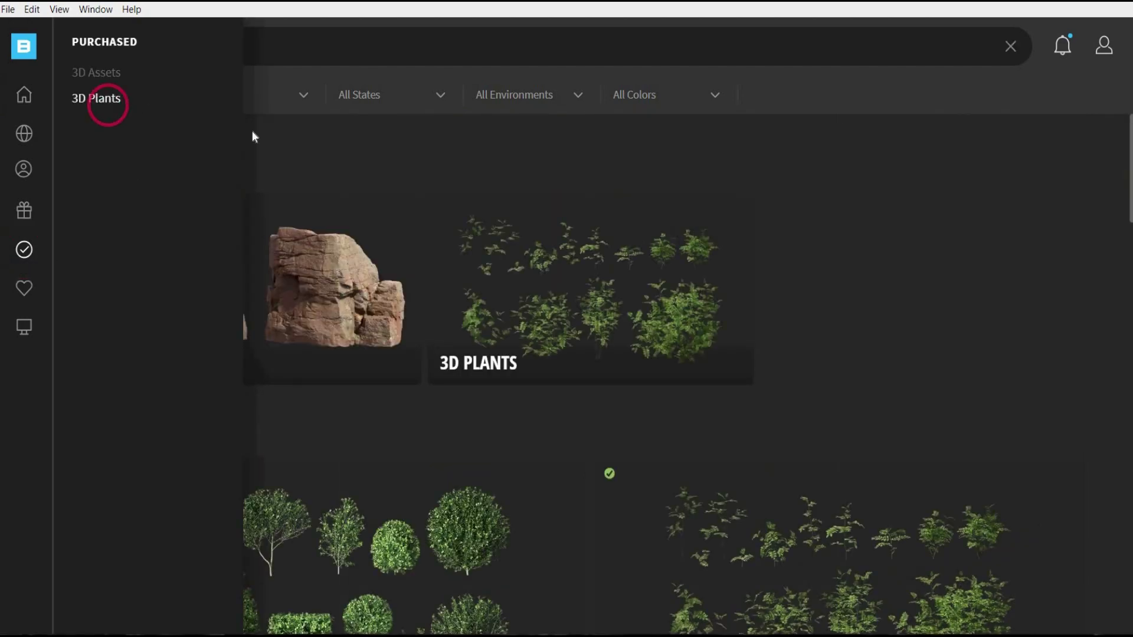
scroll(362, 178, down, 5)
scroll(361, 177, up, 2)
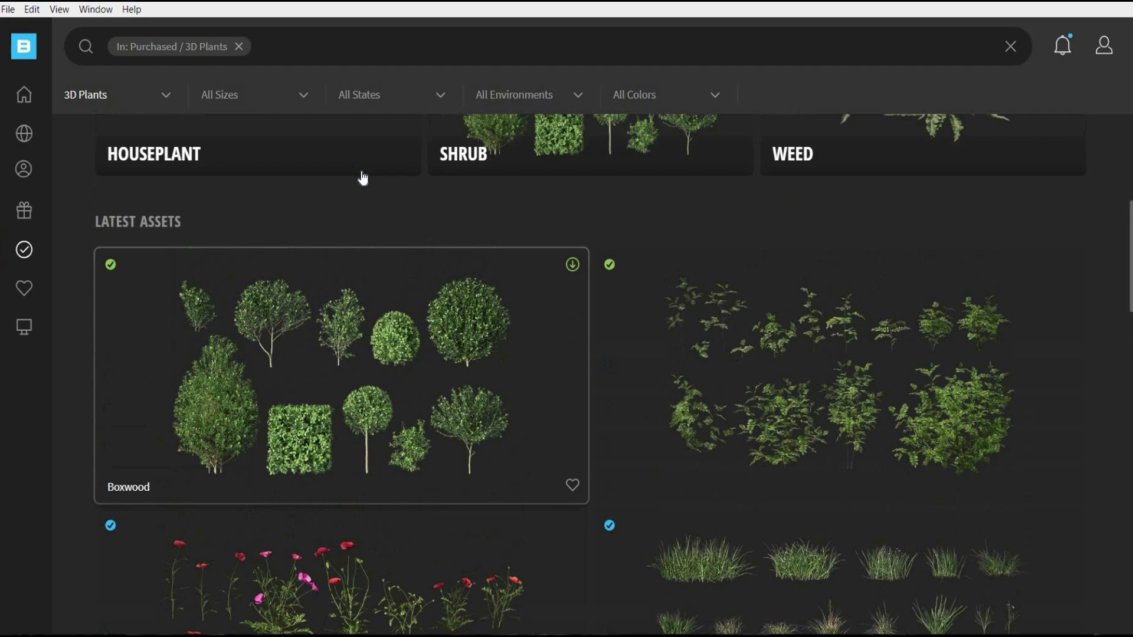
scroll(361, 177, down, 5)
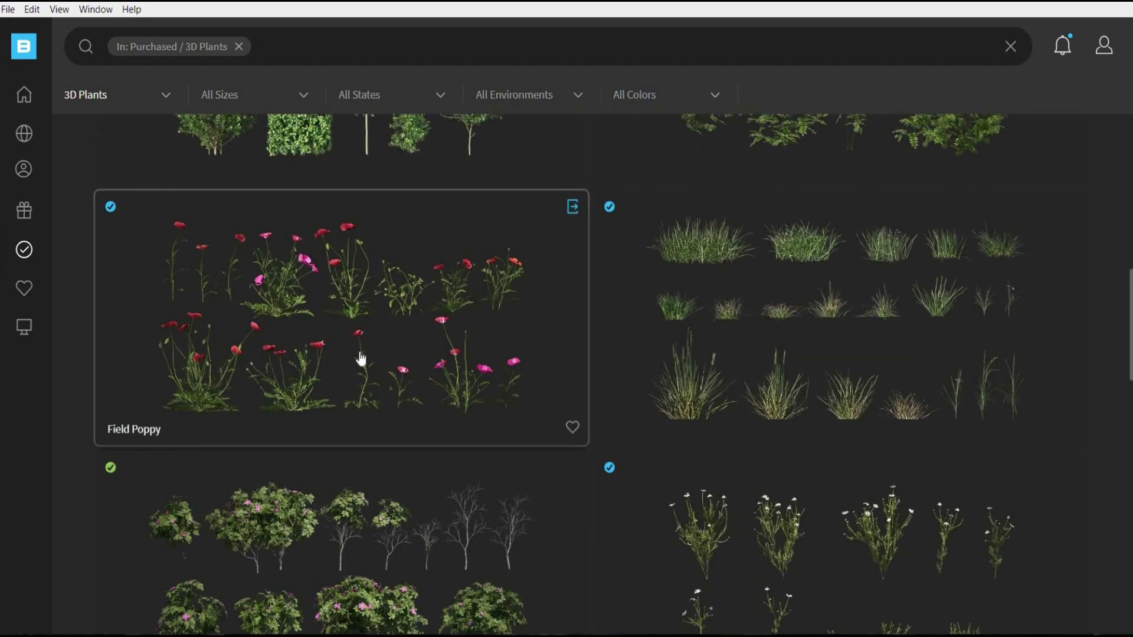
click(364, 372)
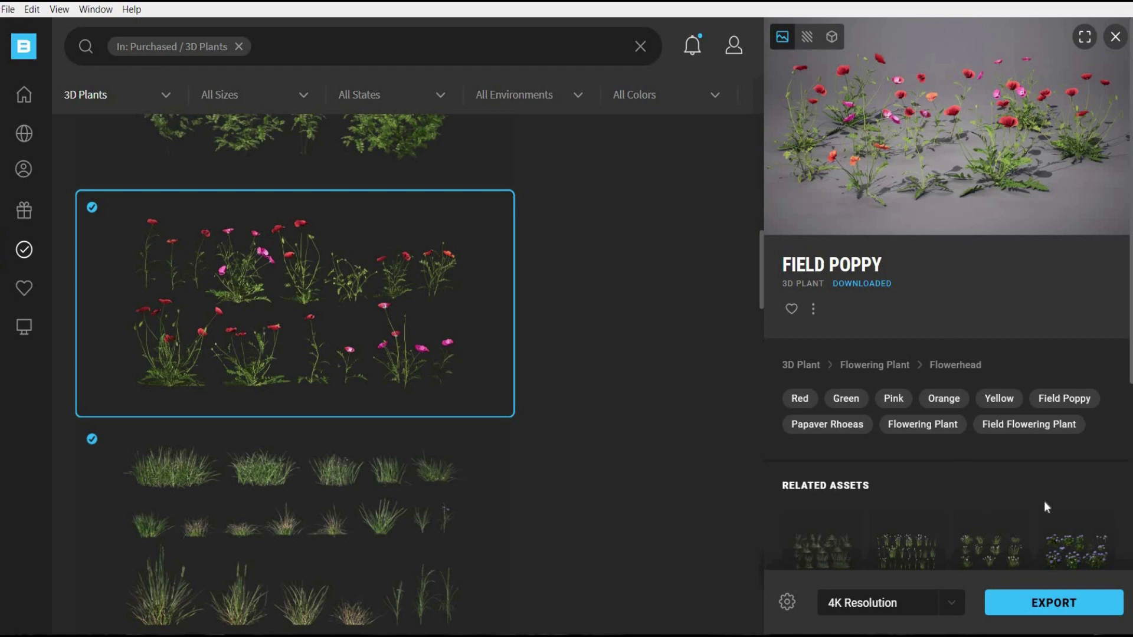
click(1047, 613)
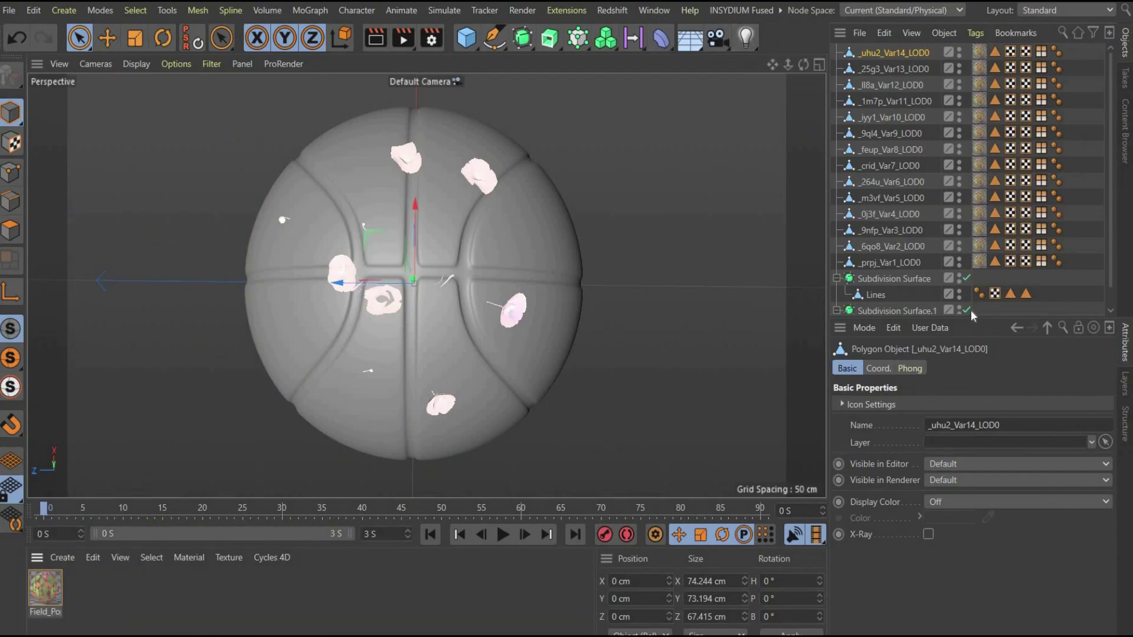
double_click(959, 278)
double_click(959, 309)
click(959, 302)
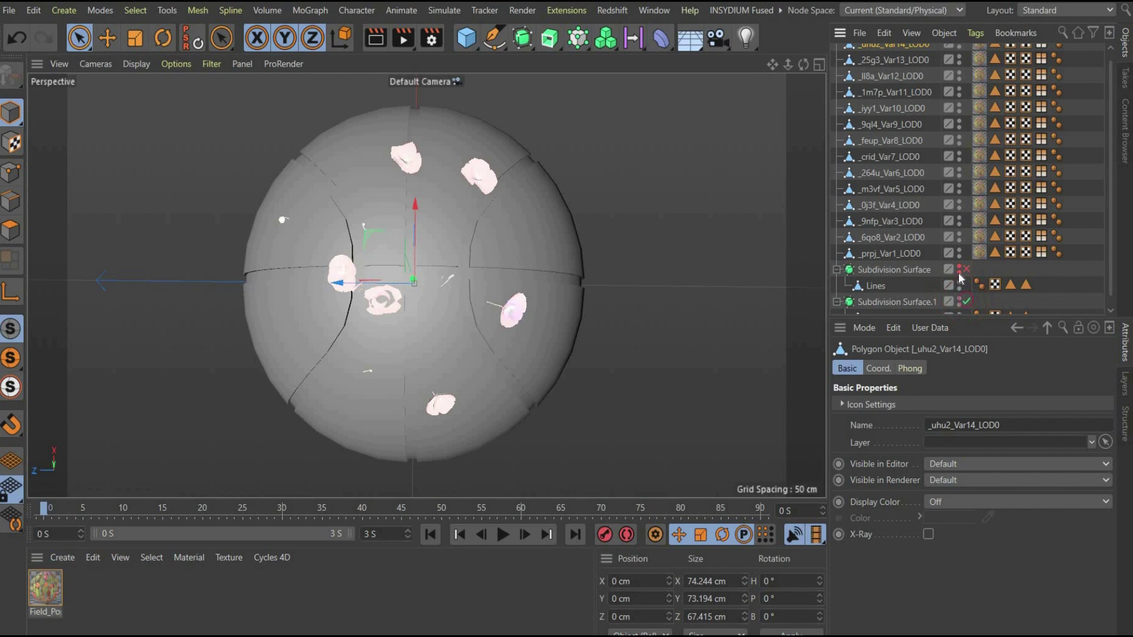
click(959, 271)
Step: Add a Cloner and nest all the imported poppy variants, Var1 to Var14, under it
click(577, 38)
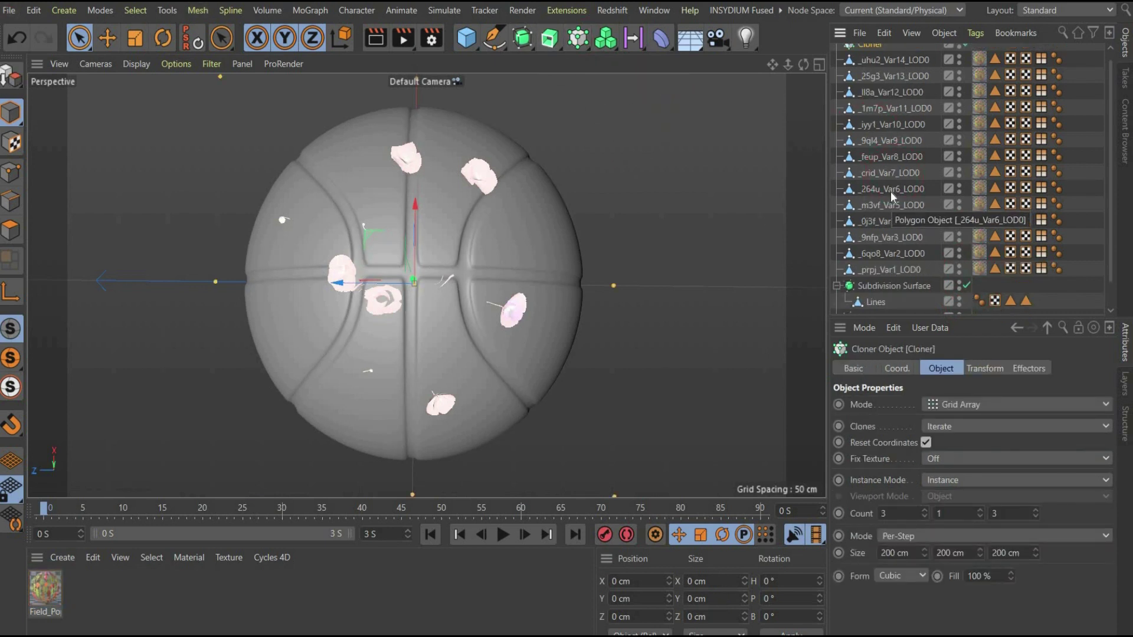
click(870, 268)
scroll(873, 177, up, 1)
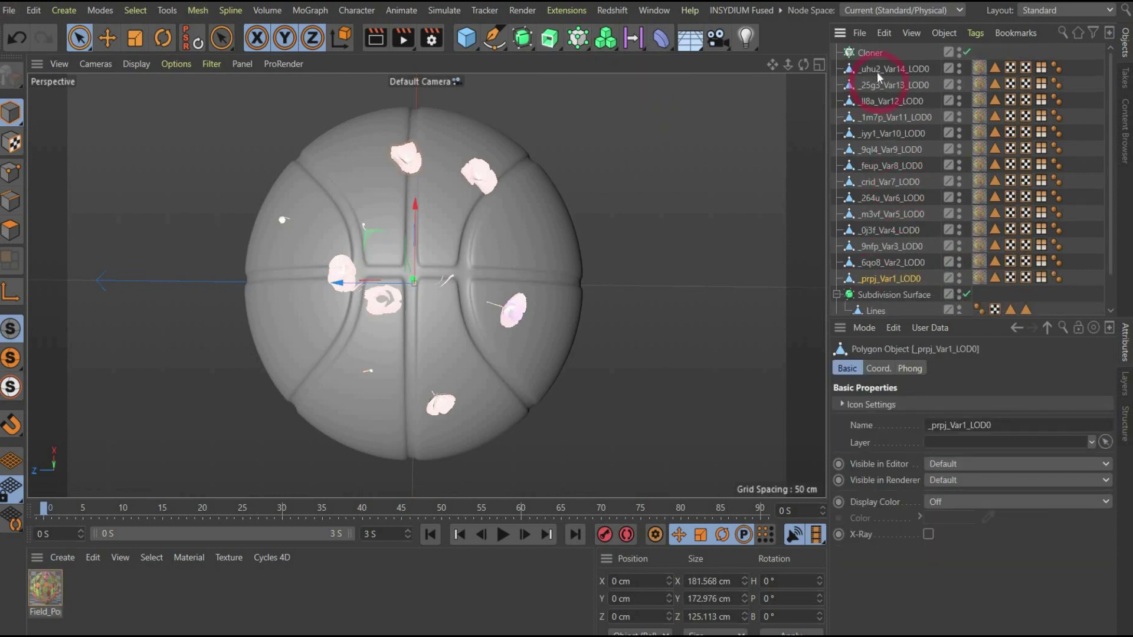
shift+click(877, 72)
drag(877, 71, 872, 55)
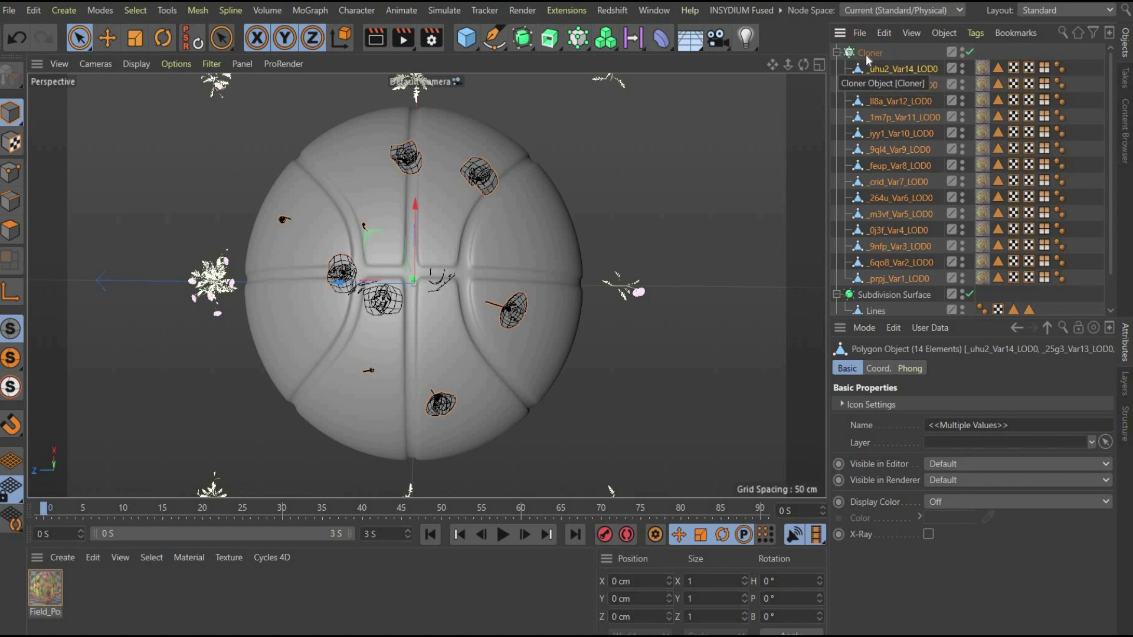
Step: Set the Cloner's distribution mode to Object
click(869, 53)
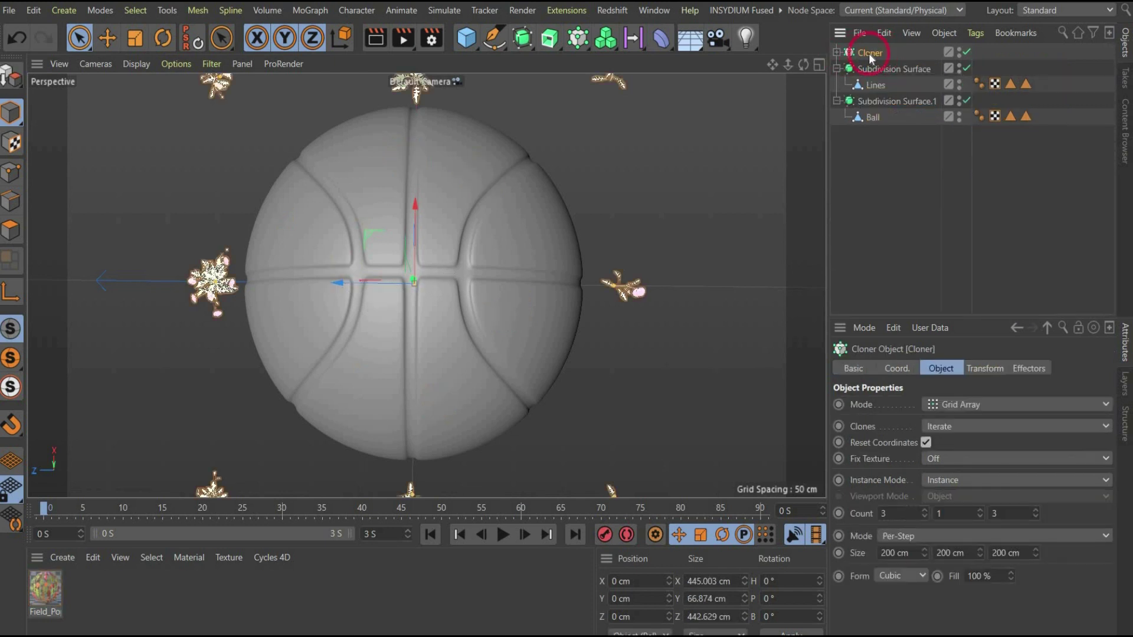
click(936, 401)
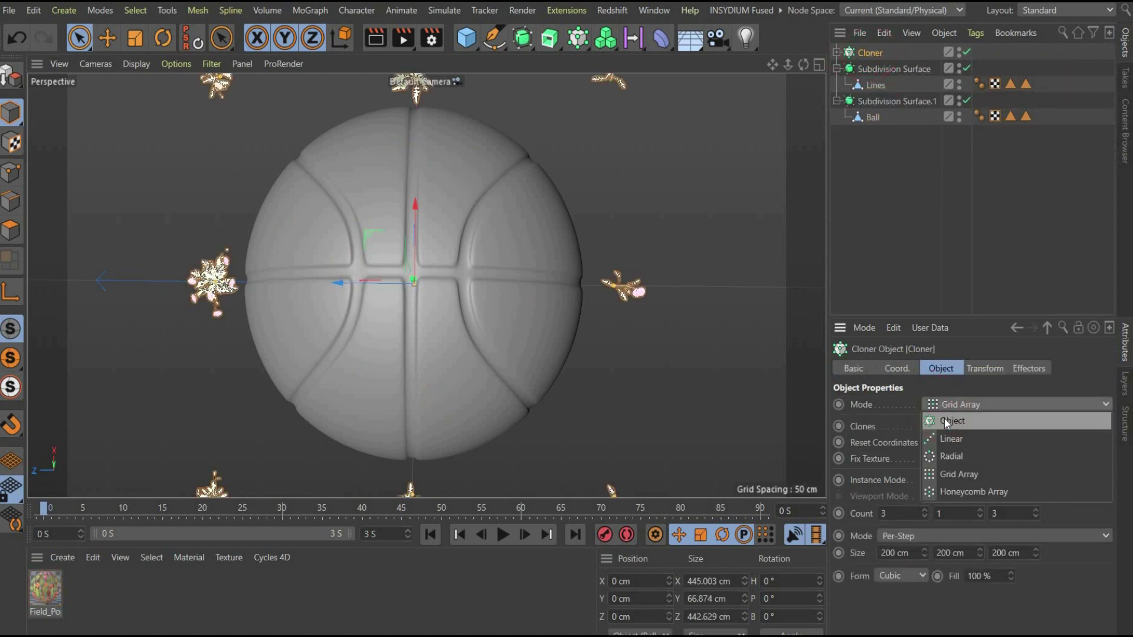
click(945, 419)
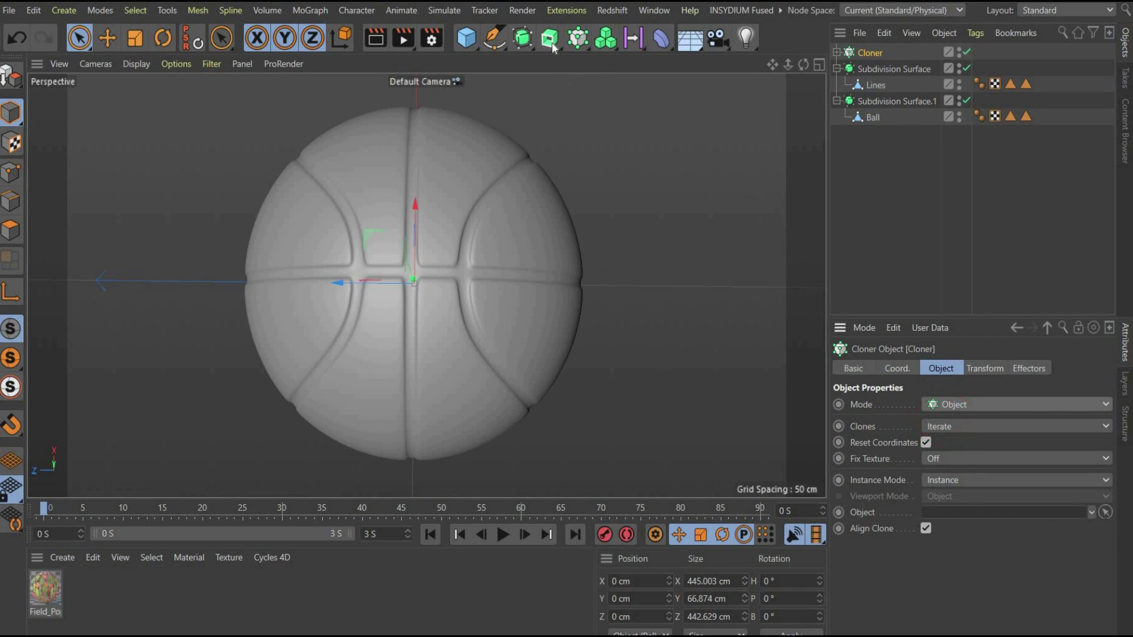
Step: Add a Matrix object and set its mode to Object
click(580, 42)
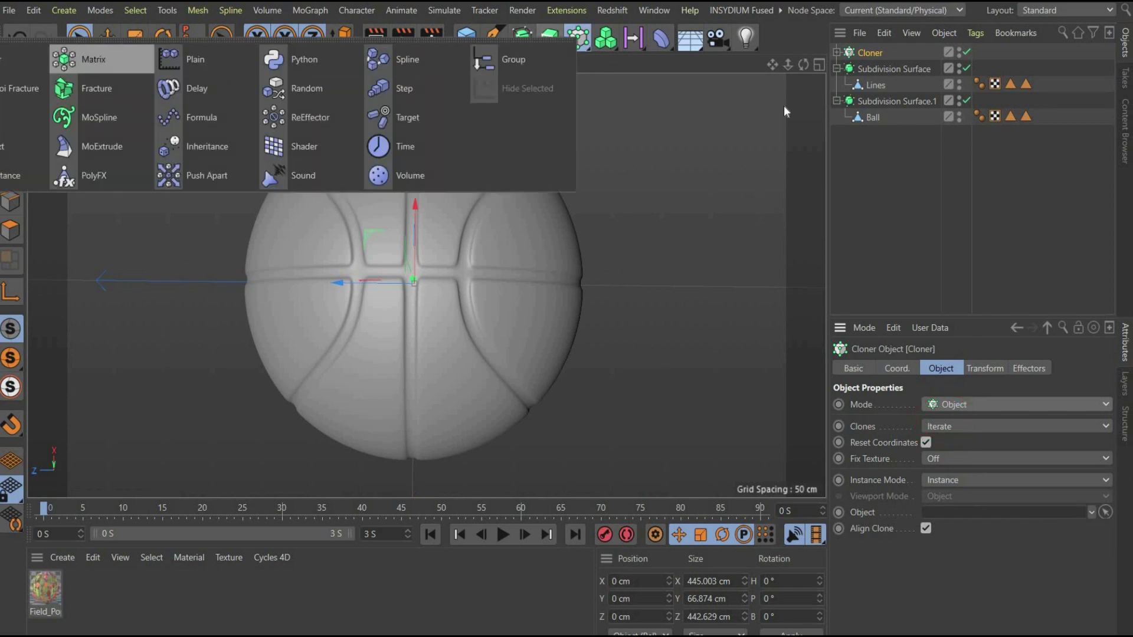
click(82, 59)
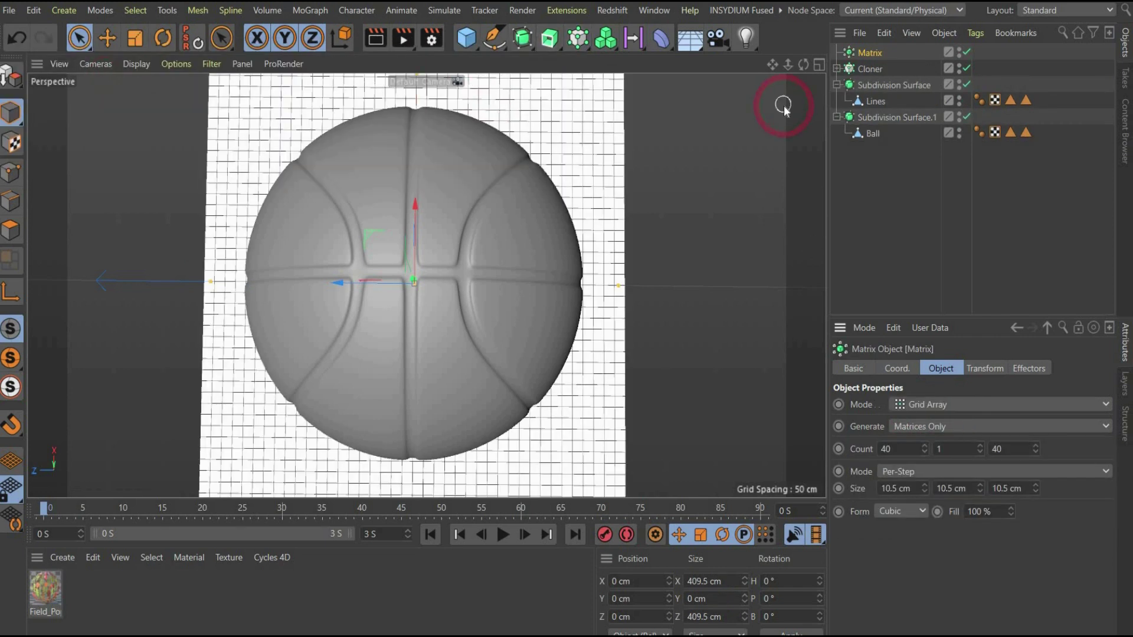
click(917, 409)
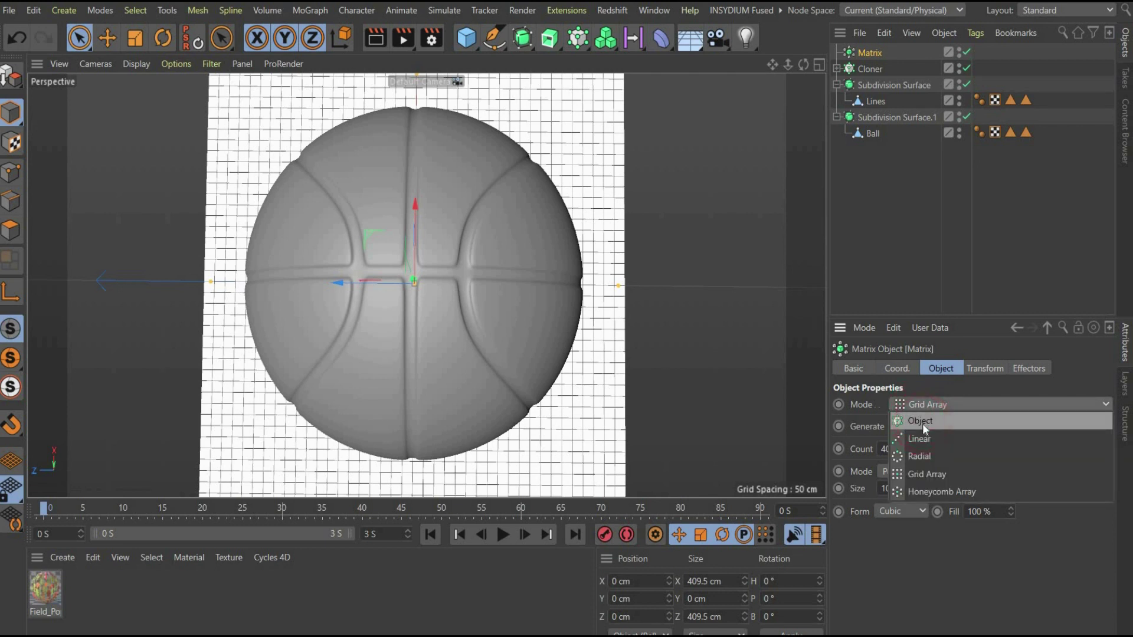
click(922, 423)
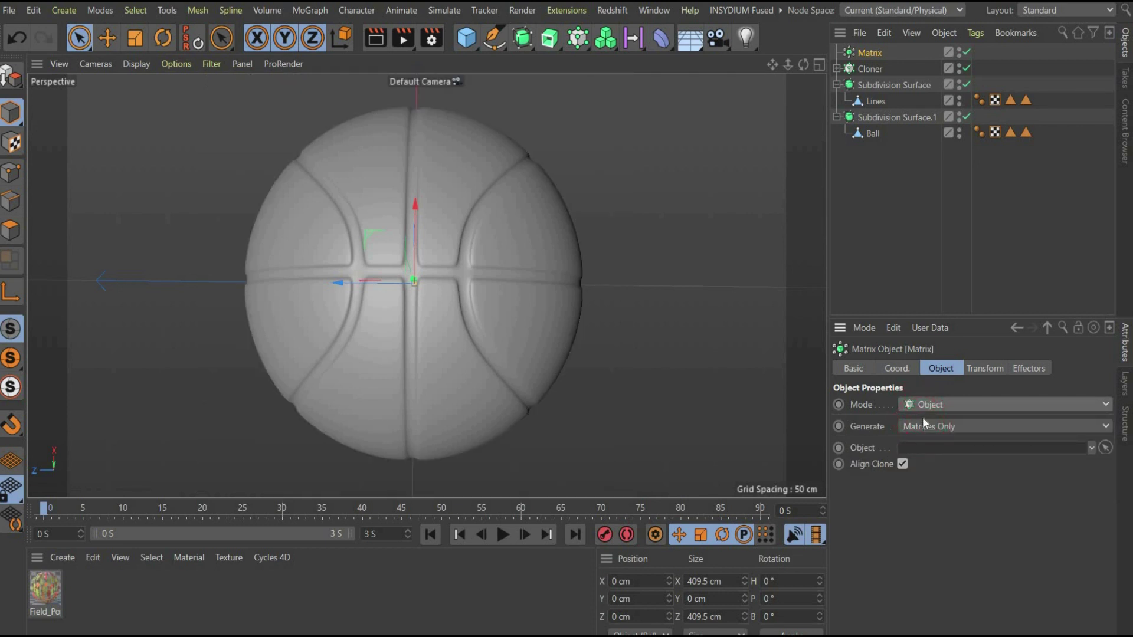
Step: Assign the Matrix as the Cloner's object and the Subdivision Surface containing Lines as the Matrix's object
click(871, 69)
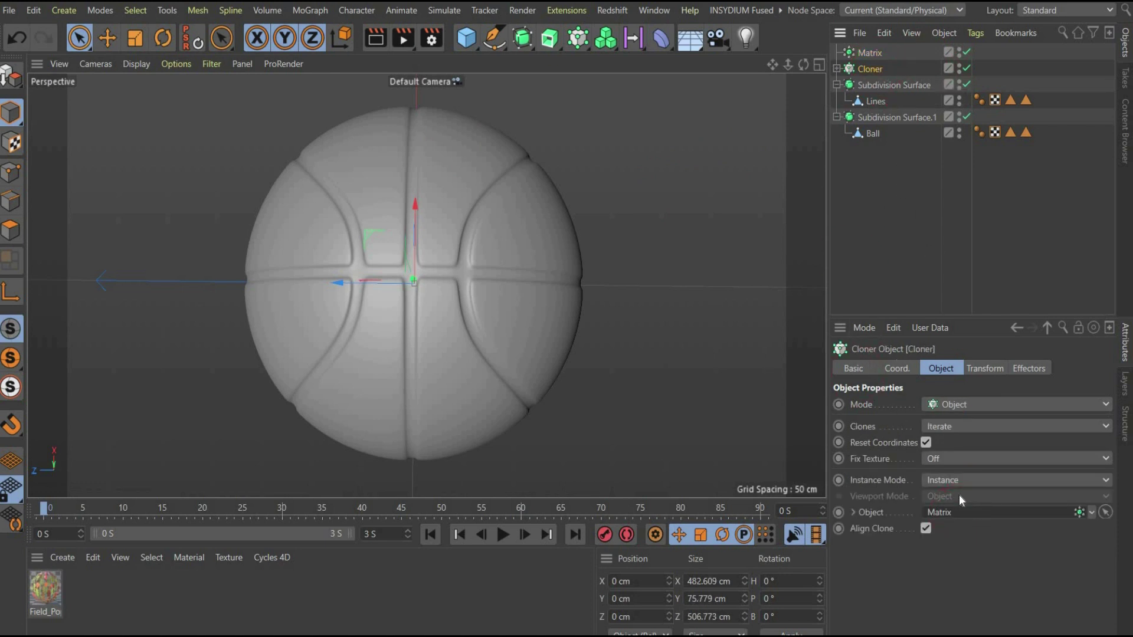
click(883, 55)
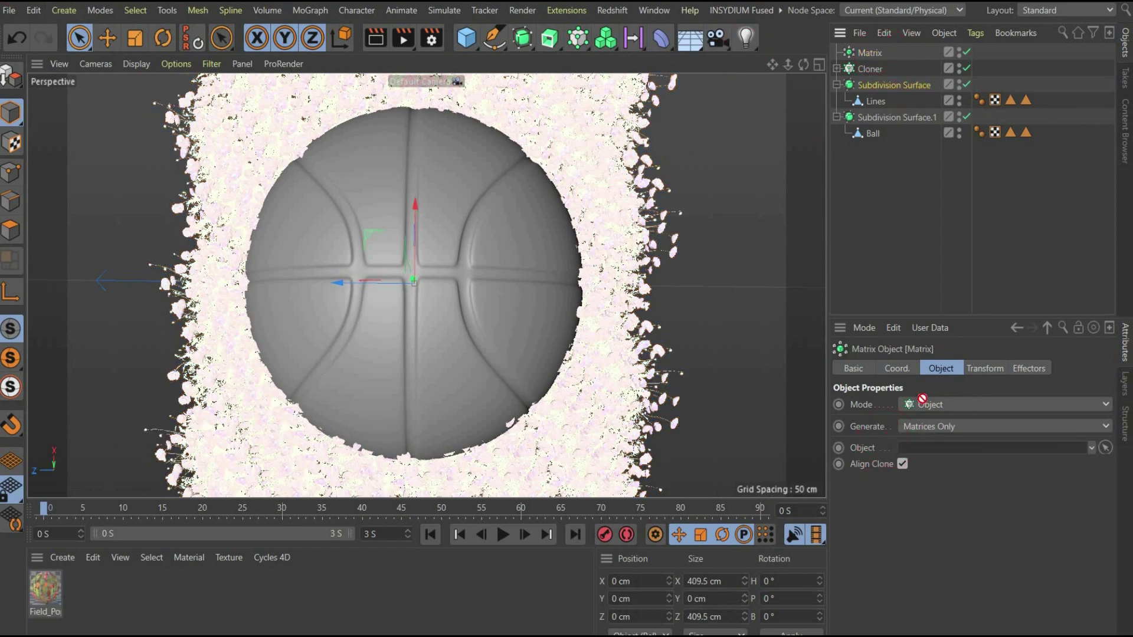
drag(923, 399, 941, 448)
click(953, 511)
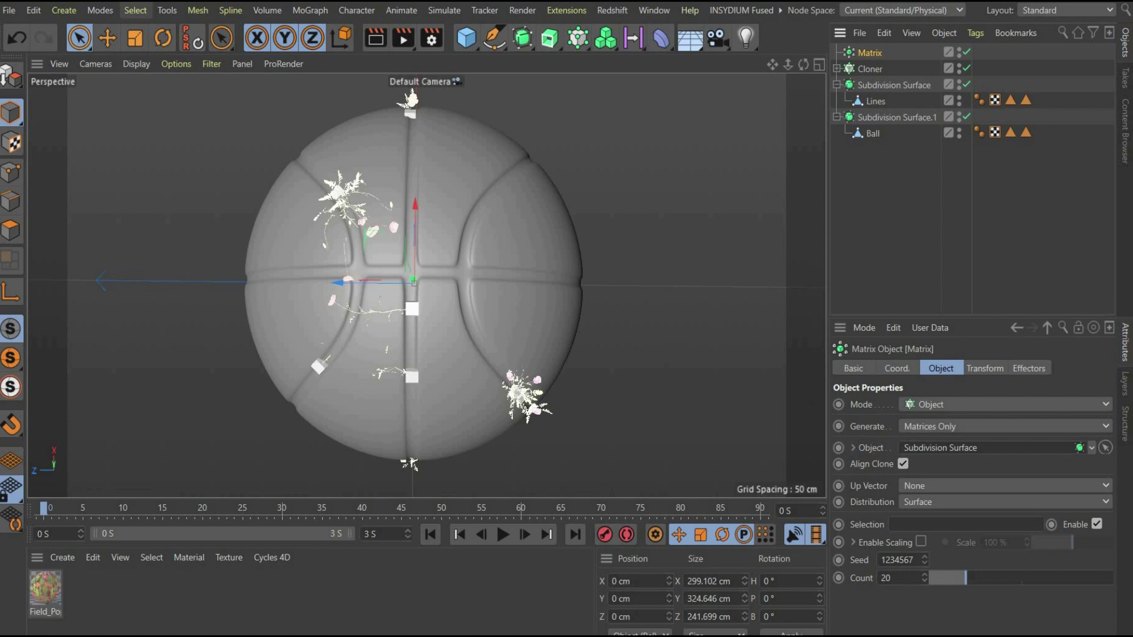
Step: Set the Matrix's Up Vector to Y+ and its count to 1500
click(924, 484)
click(950, 563)
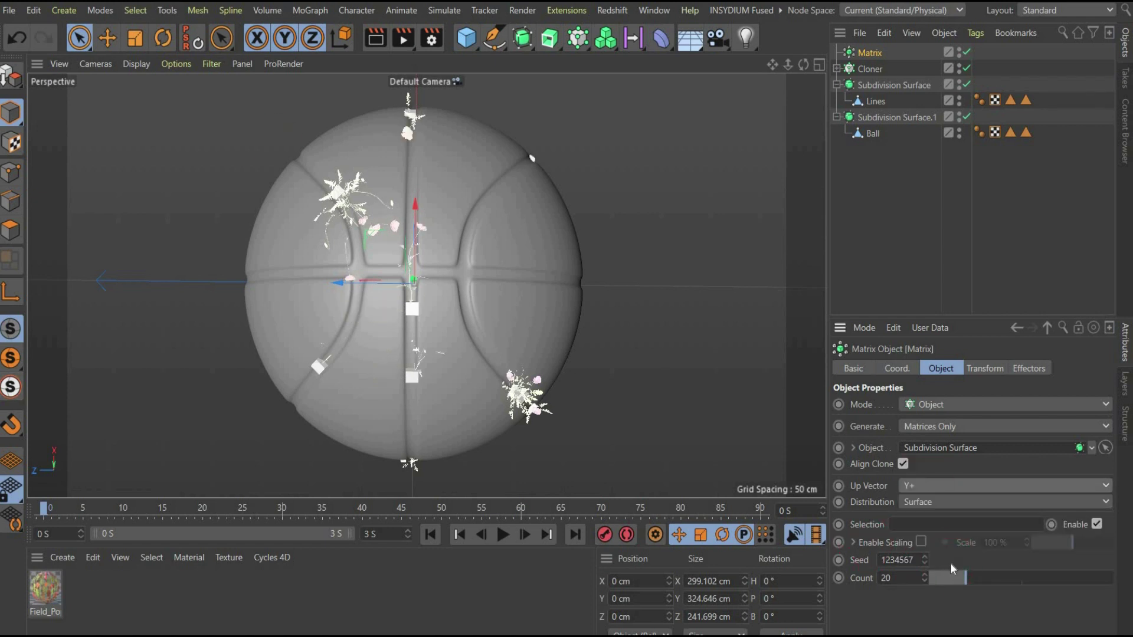
double_click(894, 578)
text(1500)
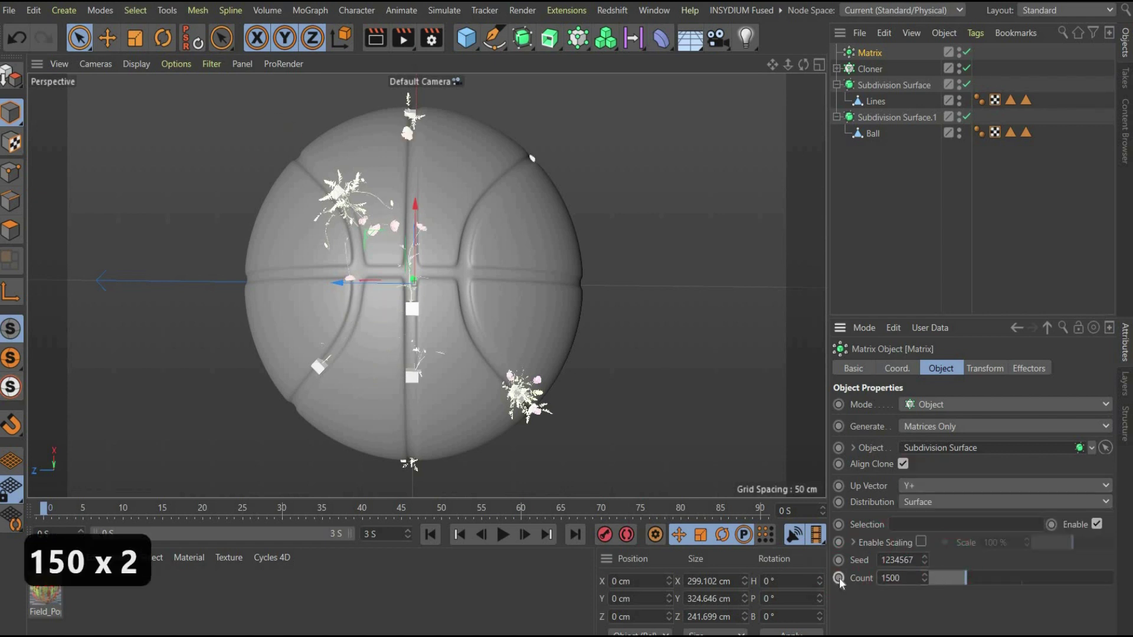
key(Return)
mouse_move(804, 65)
mouse_down()
mouse_move(789, 74)
mouse_move(798, 67)
mouse_up()
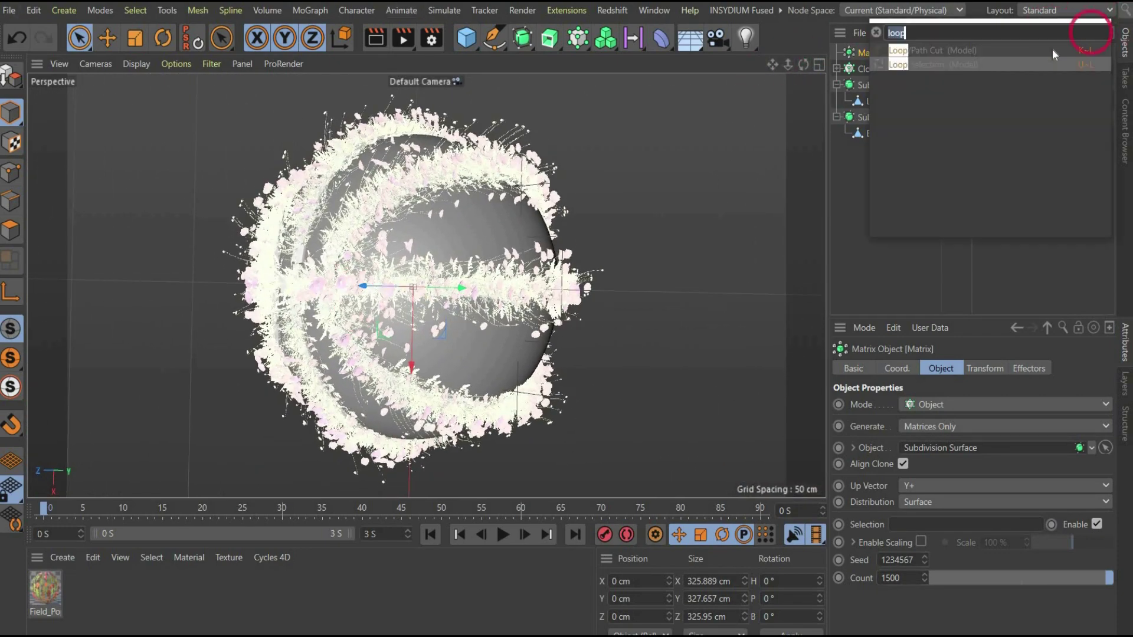
Step: Add a Random effector to the Matrix and open its transform parameters
key(shift+c)
text(rand)
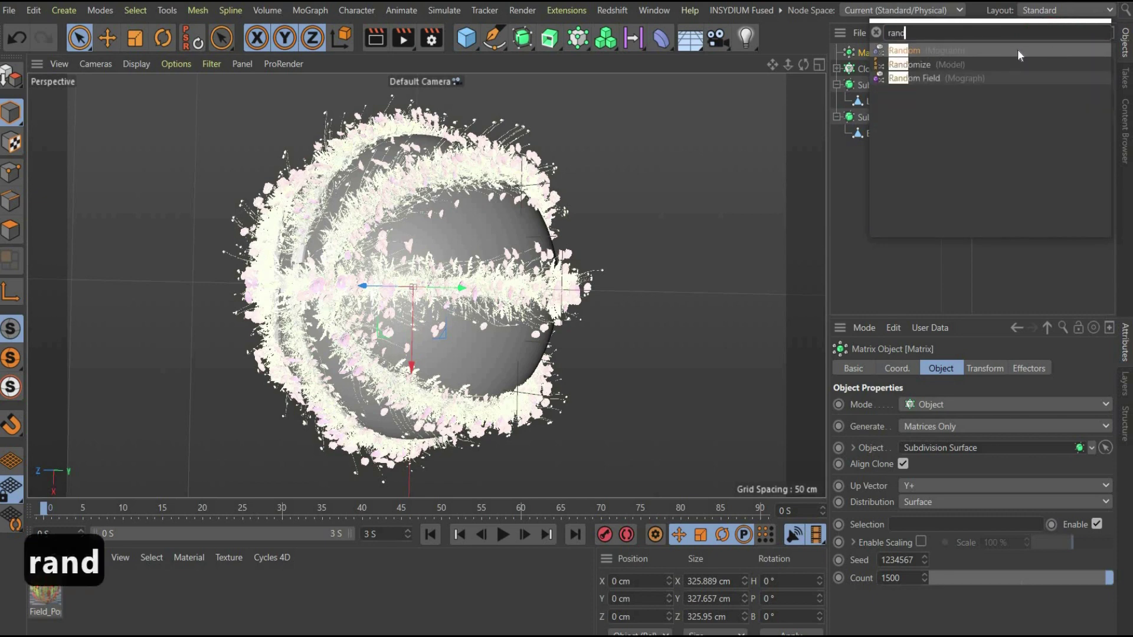
click(1014, 48)
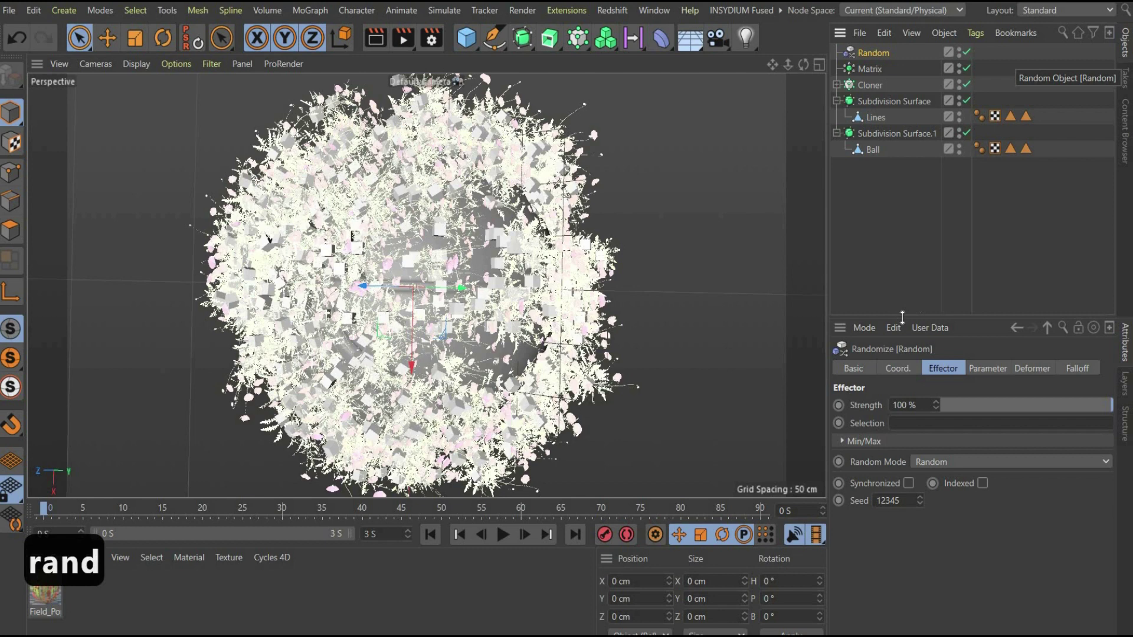
click(987, 368)
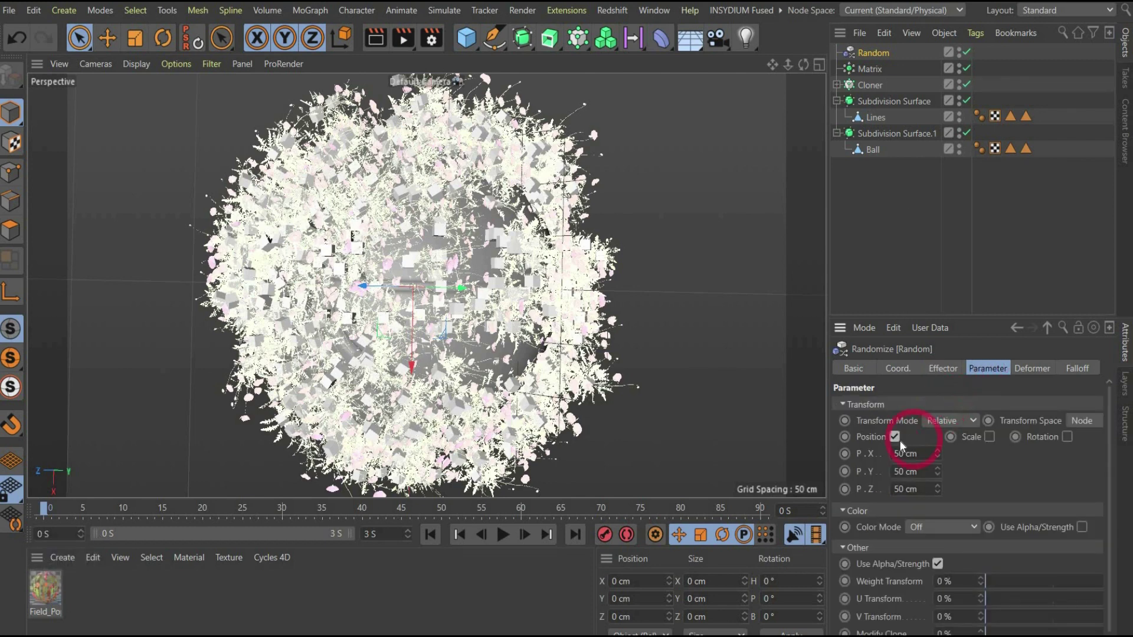
Step: Turn off the Random effector's position randomization and enable scale randomization with 0.5 on X, Y and Z
click(895, 437)
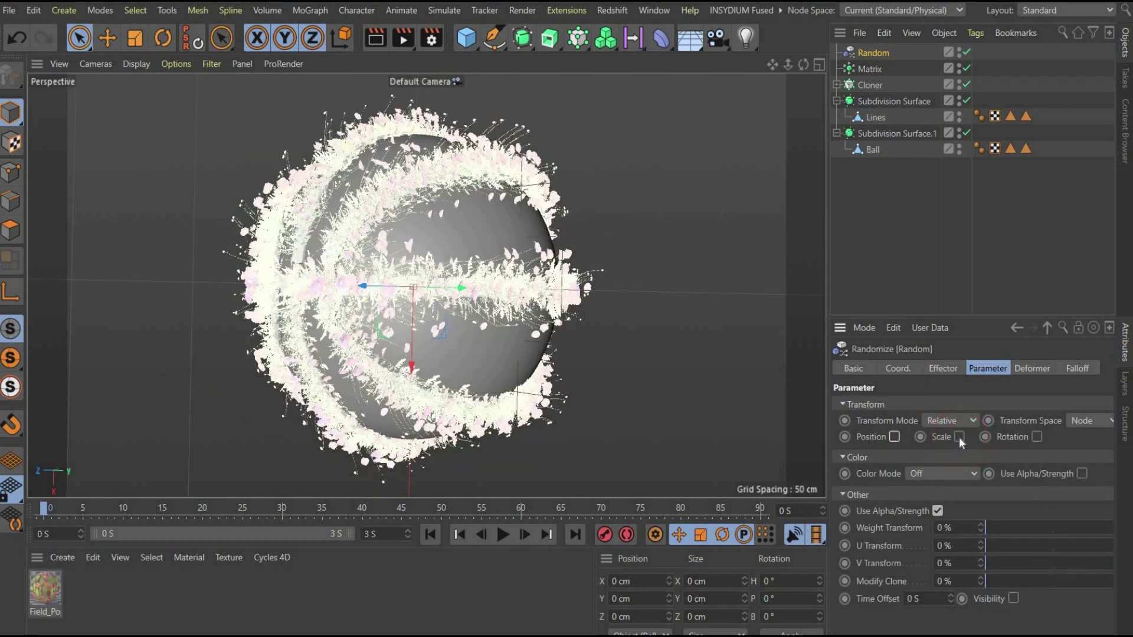
click(959, 438)
key(Tab)
text(0.5)
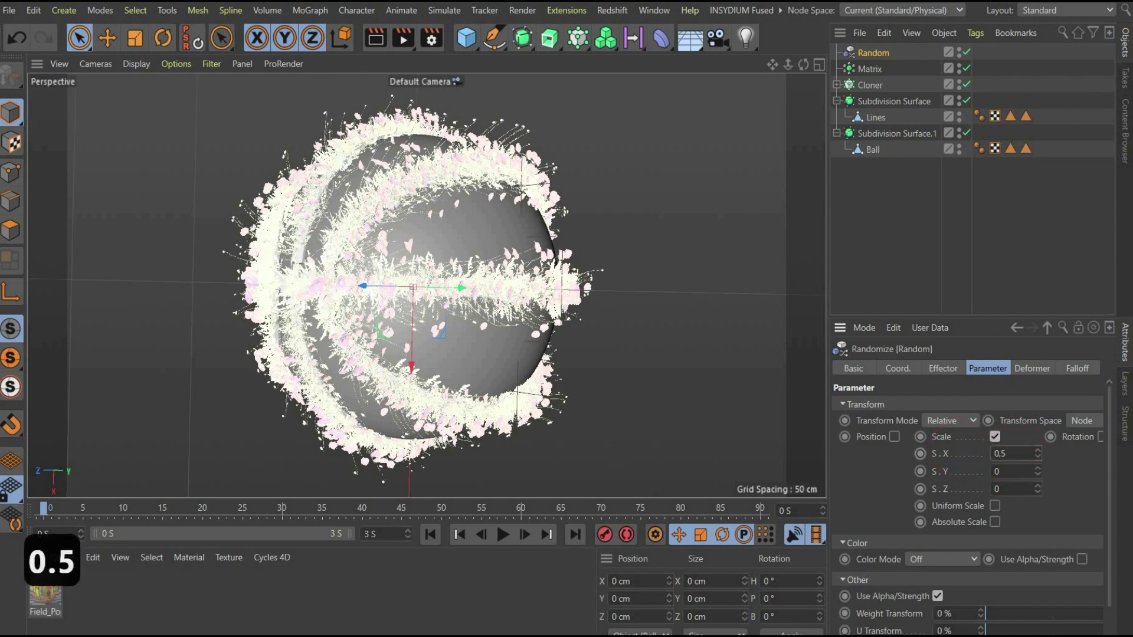
double_click(998, 455)
key(ctrl+c)
key(Tab)
key(ctrl+v)
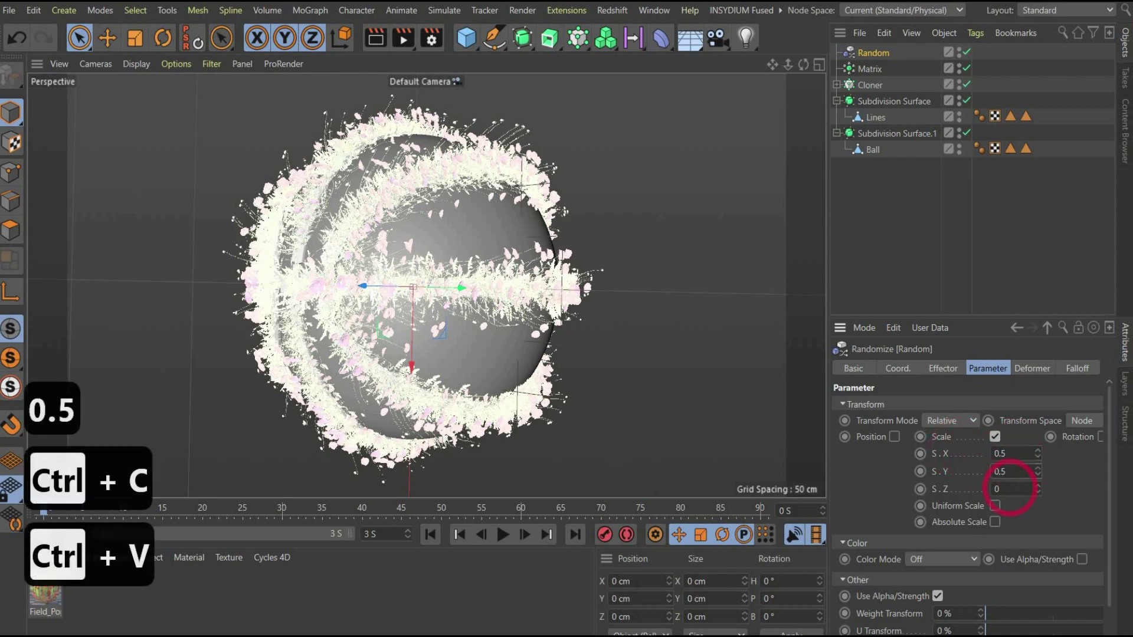
key(Tab)
key(ctrl+v)
Step: Enable the Random effector's rotation and set it to 5° heading, 8° pitch and 13° bank
drag(828, 393, 784, 394)
click(1060, 437)
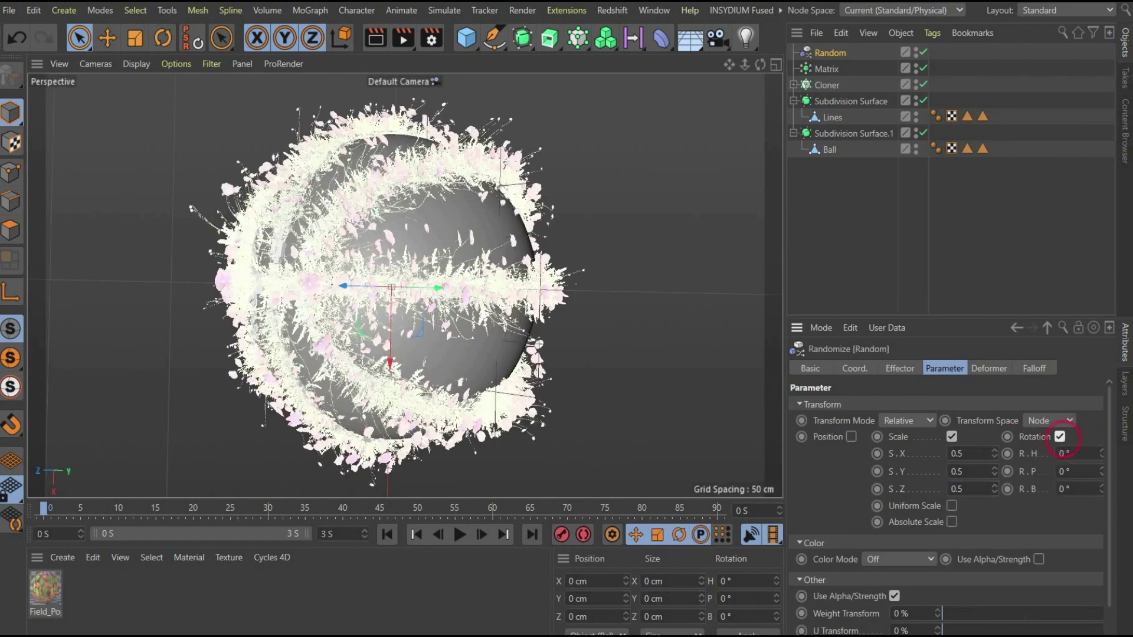
text(5)
click(1048, 468)
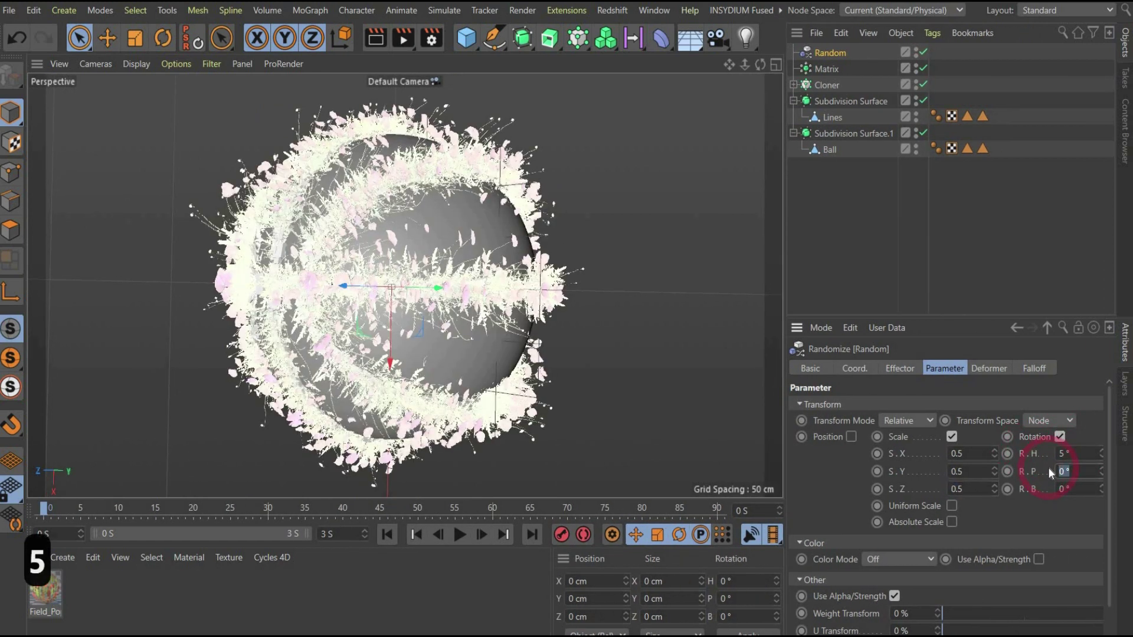
text(8)
click(1036, 487)
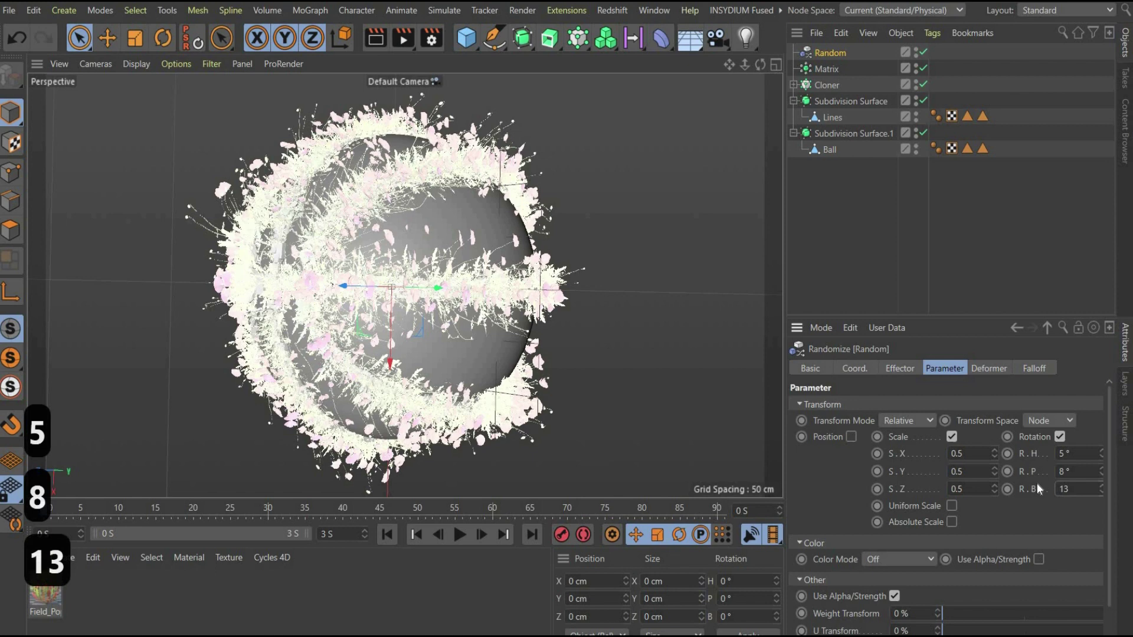
key(Return)
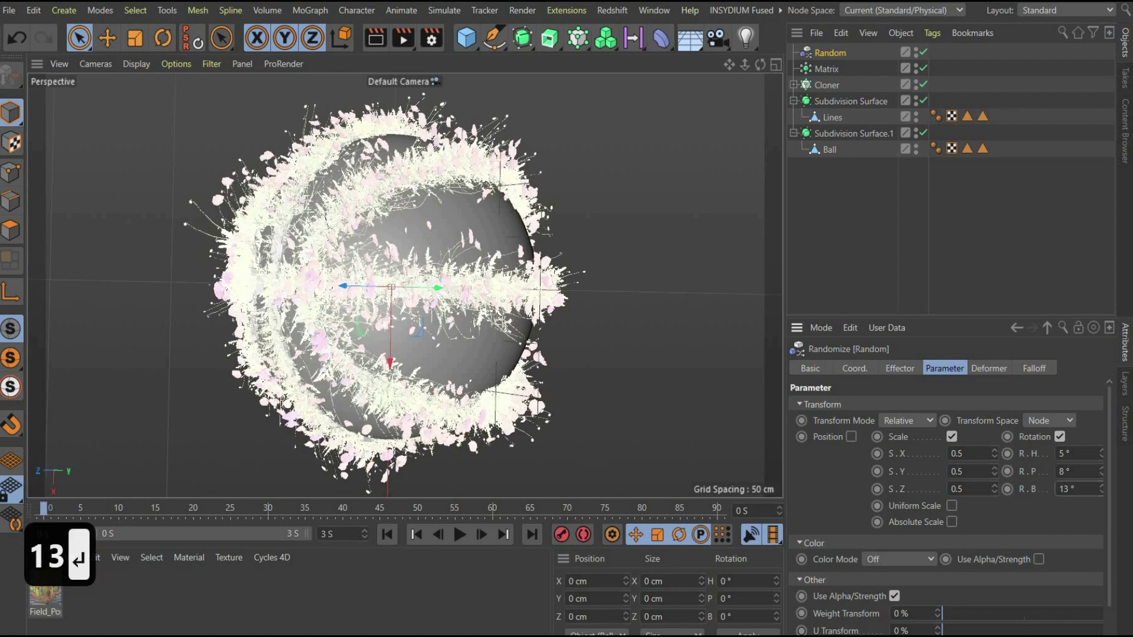
Step: Hide the Lines object in both the editor and the renderer
click(886, 116)
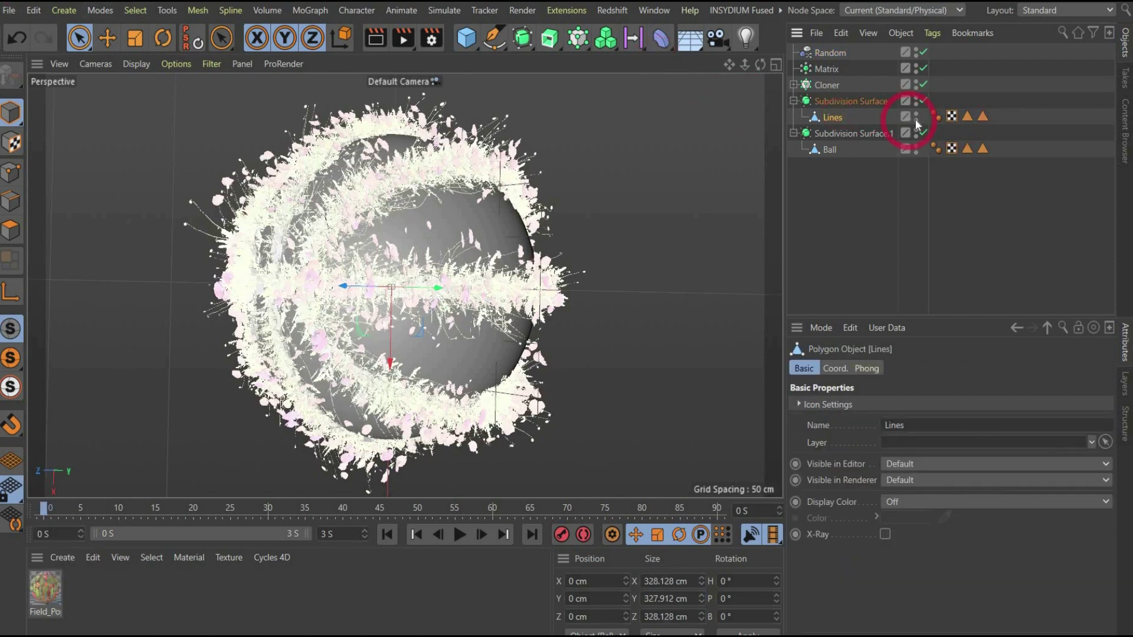
click(915, 120)
click(915, 113)
click(916, 114)
click(916, 121)
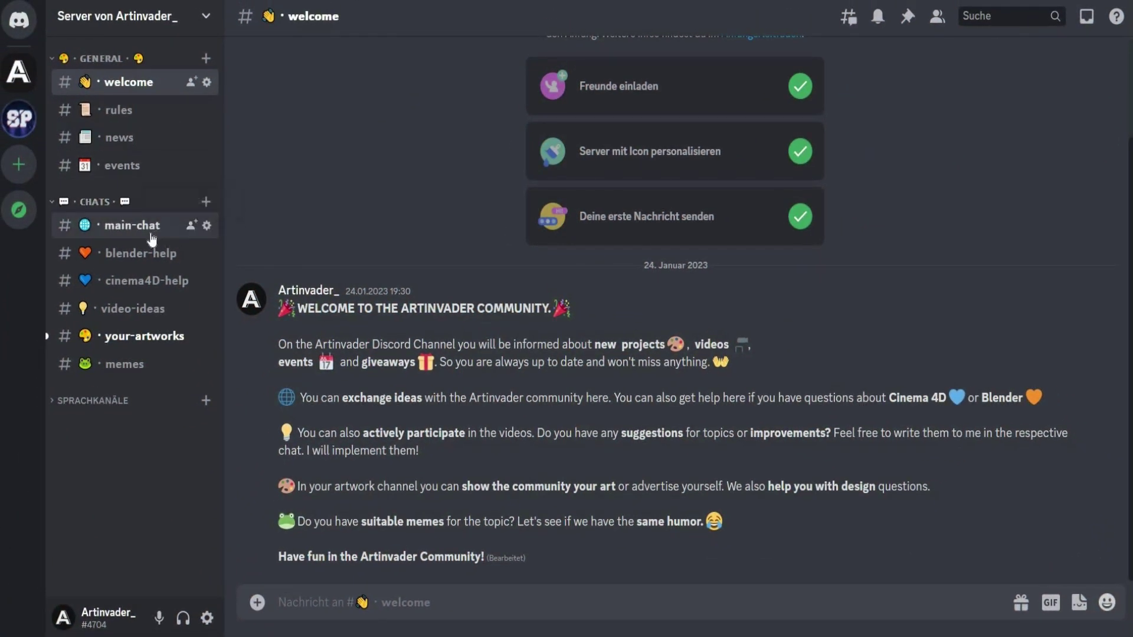
Step: Switch to Discord and look through the main-chat, blender-help, cinema4D-help, video-ideas and your-artworks channels
click(145, 235)
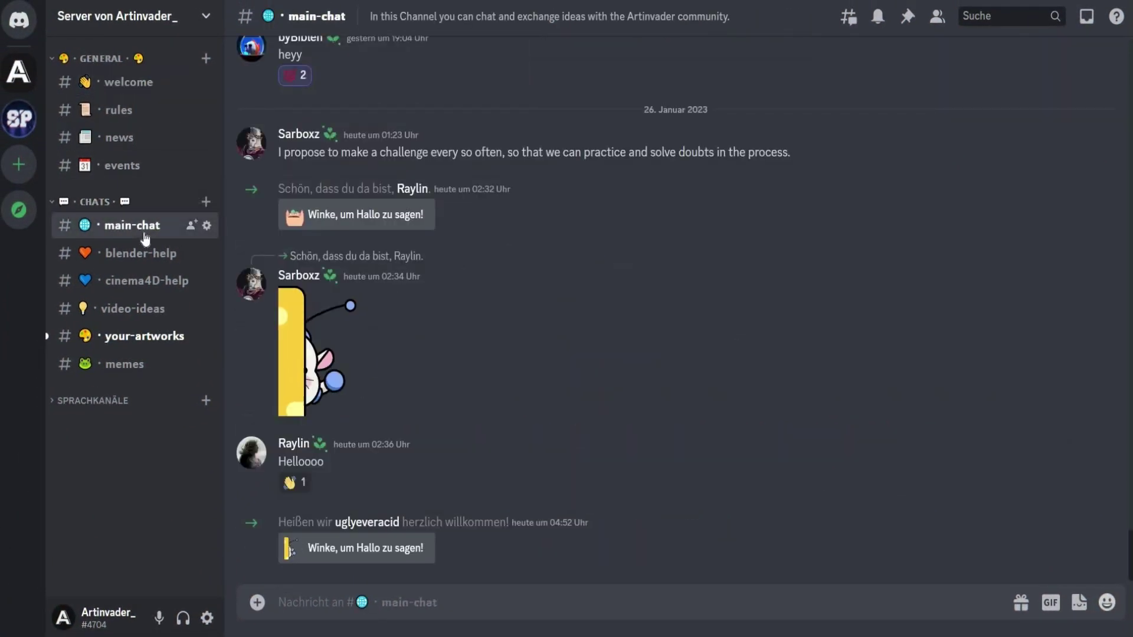
click(145, 259)
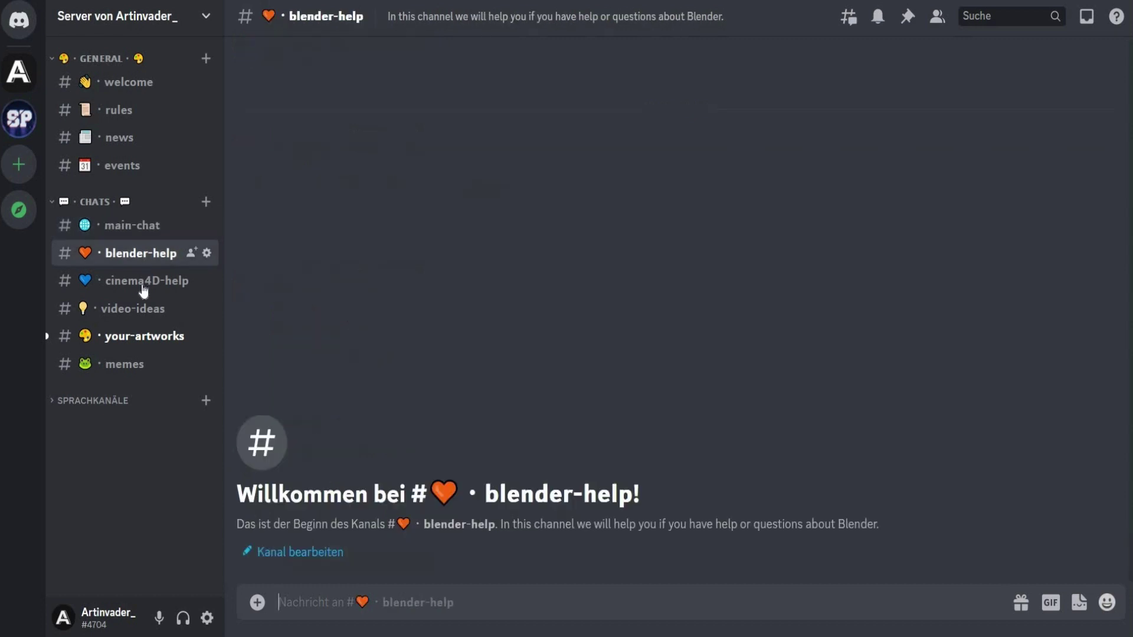
click(141, 287)
click(144, 311)
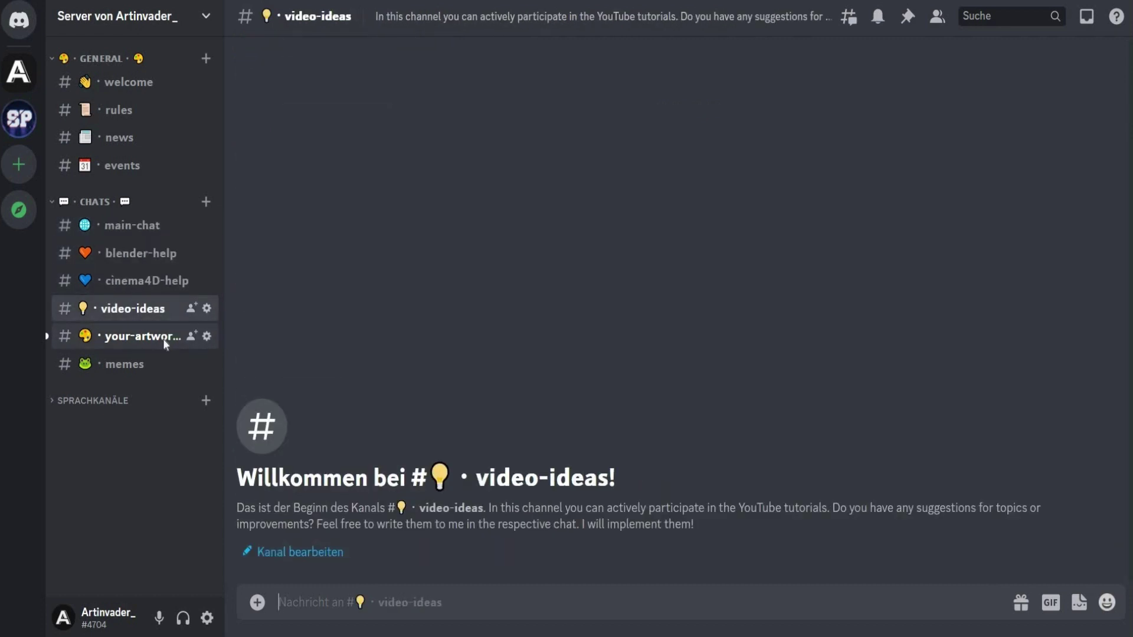
right_click(145, 341)
click(144, 340)
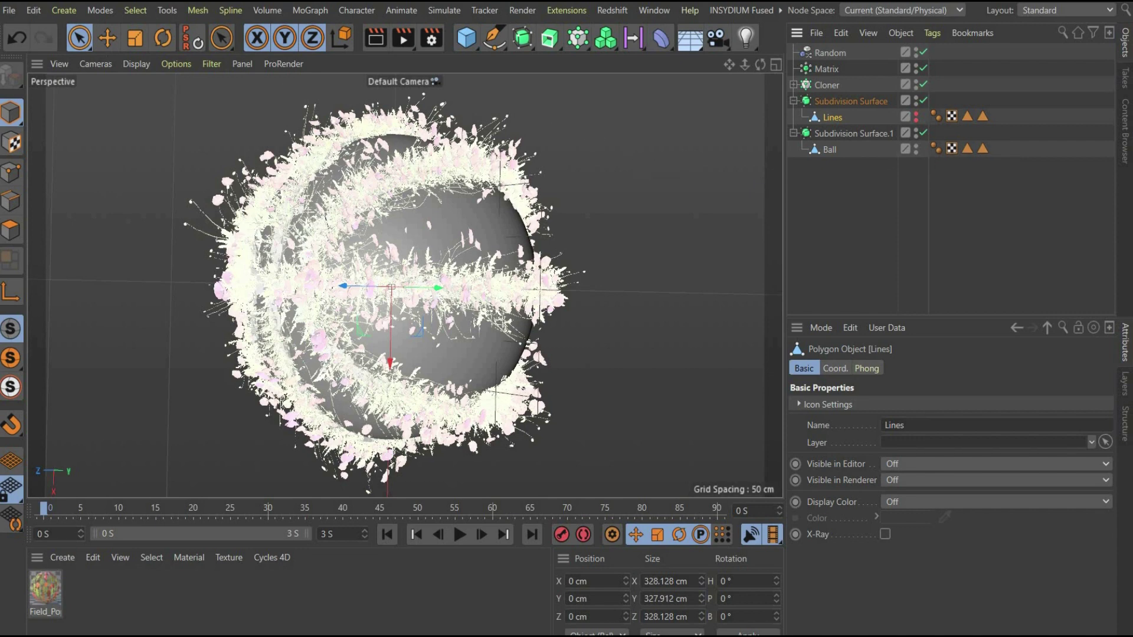
Step: Create a new standard material and disable the Matrix and the Cloner to expose the bare ball
click(86, 543)
double_click(96, 588)
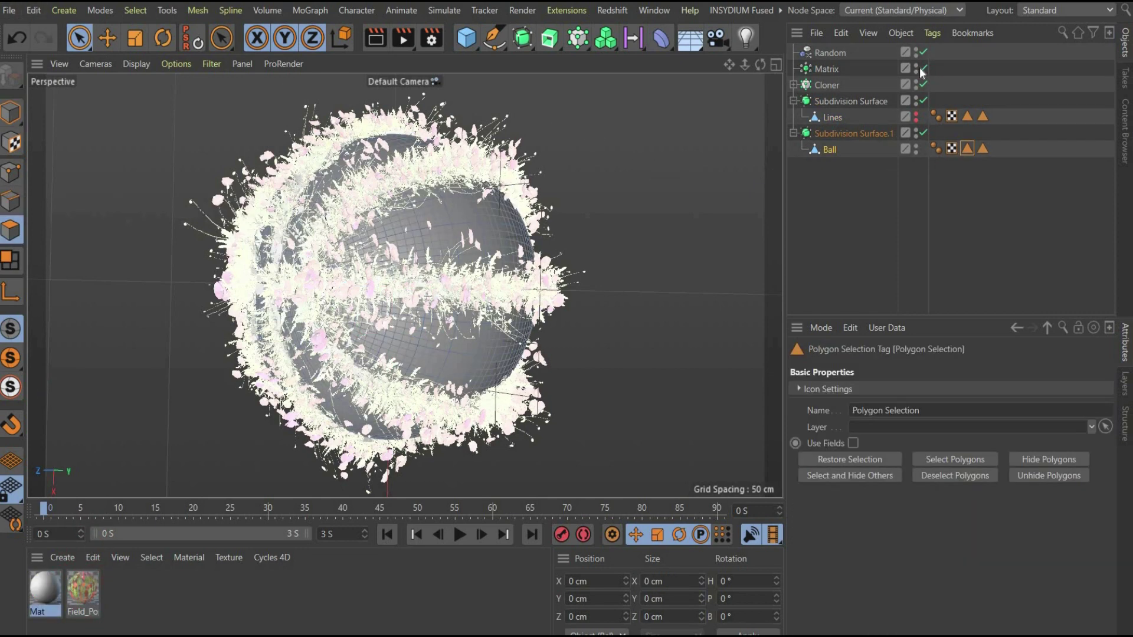
click(923, 68)
click(923, 84)
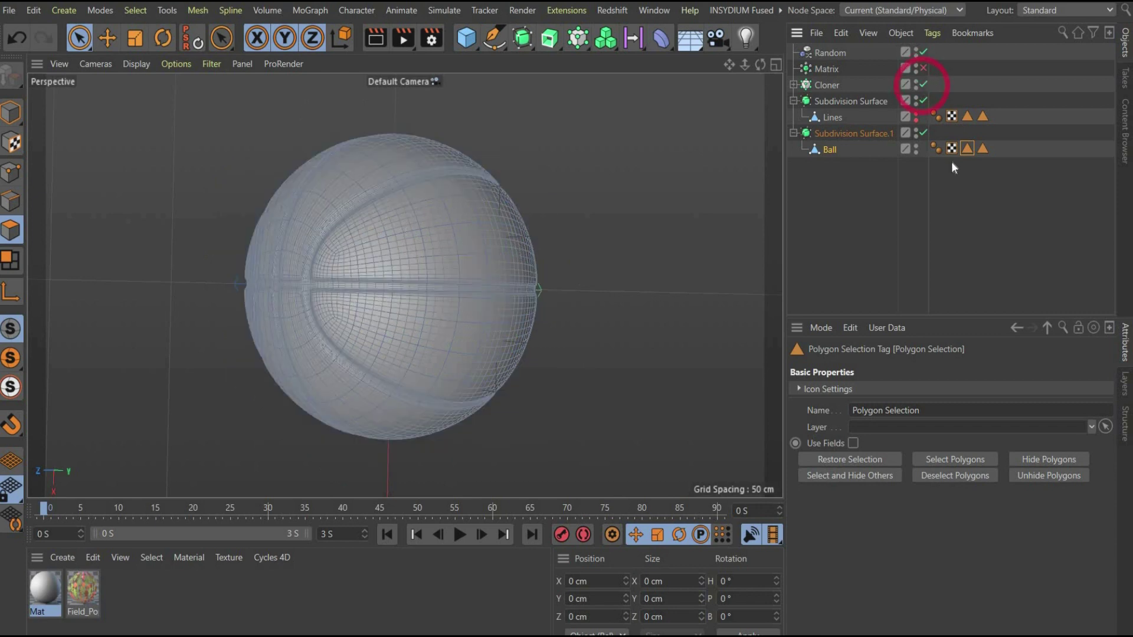
Step: Restore the Ball's seam polygon selection, assign the new material to it, and re-enable the Matrix and Cloner
click(965, 148)
double_click(965, 148)
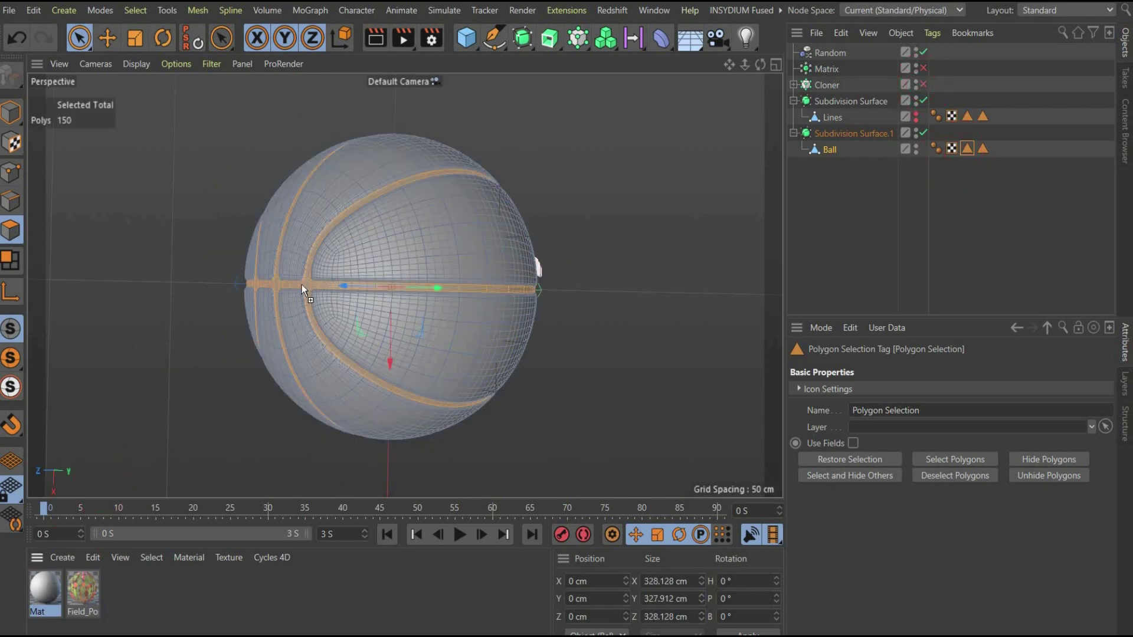
drag(303, 285, 311, 331)
click(284, 455)
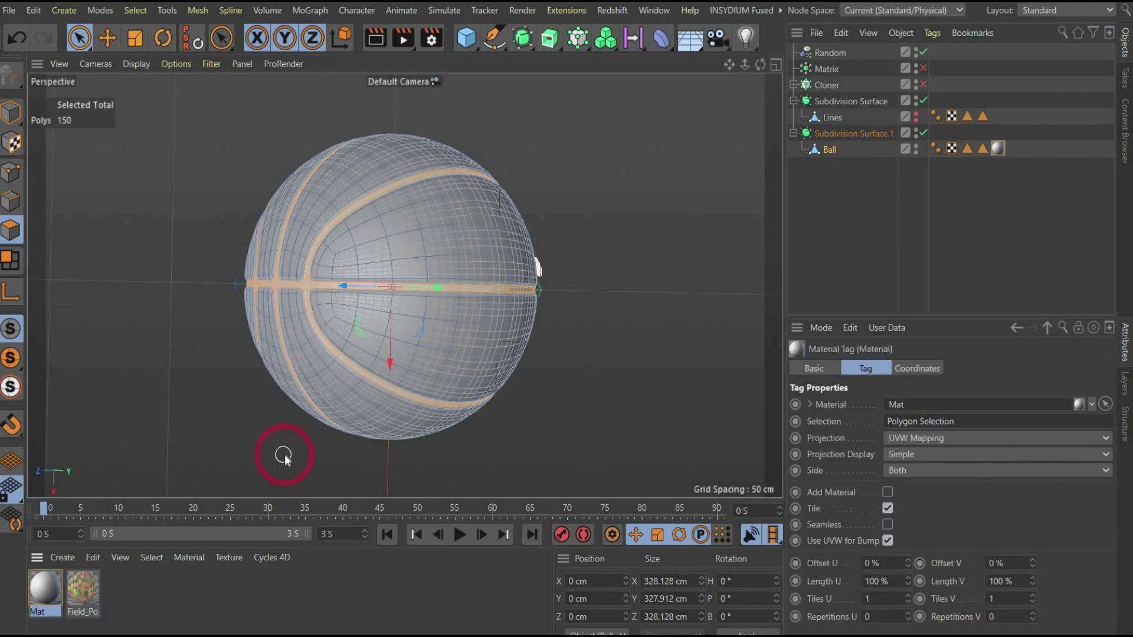
click(922, 68)
click(923, 84)
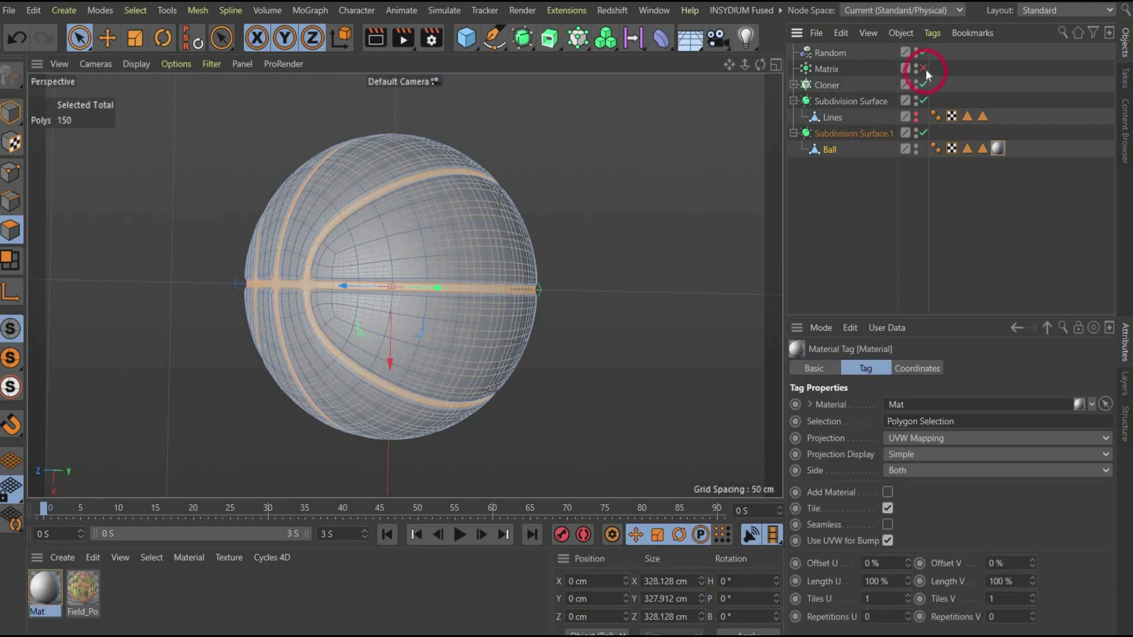
Step: Edit the seam material and set its color to black with V at 0%
double_click(46, 592)
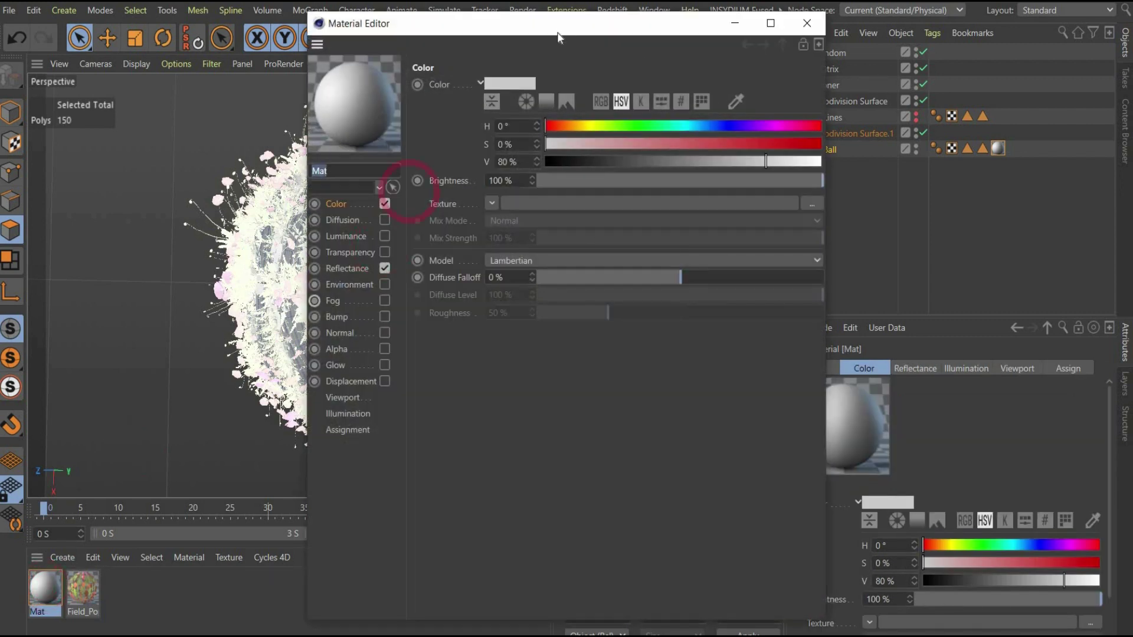
drag(683, 30, 964, 25)
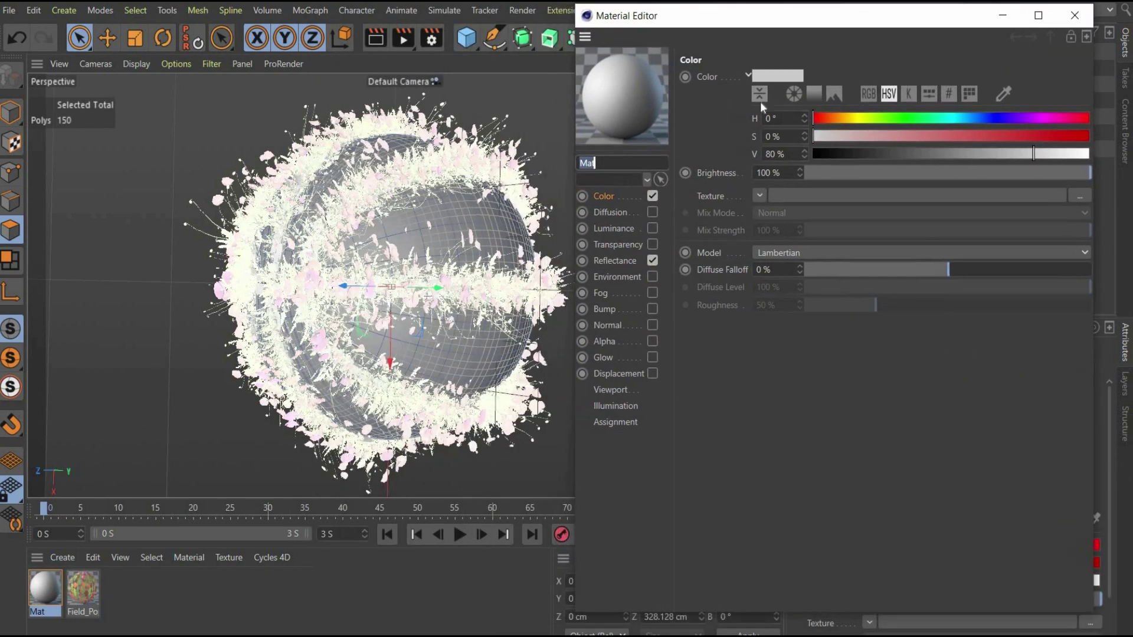
click(763, 99)
drag(852, 154, 806, 159)
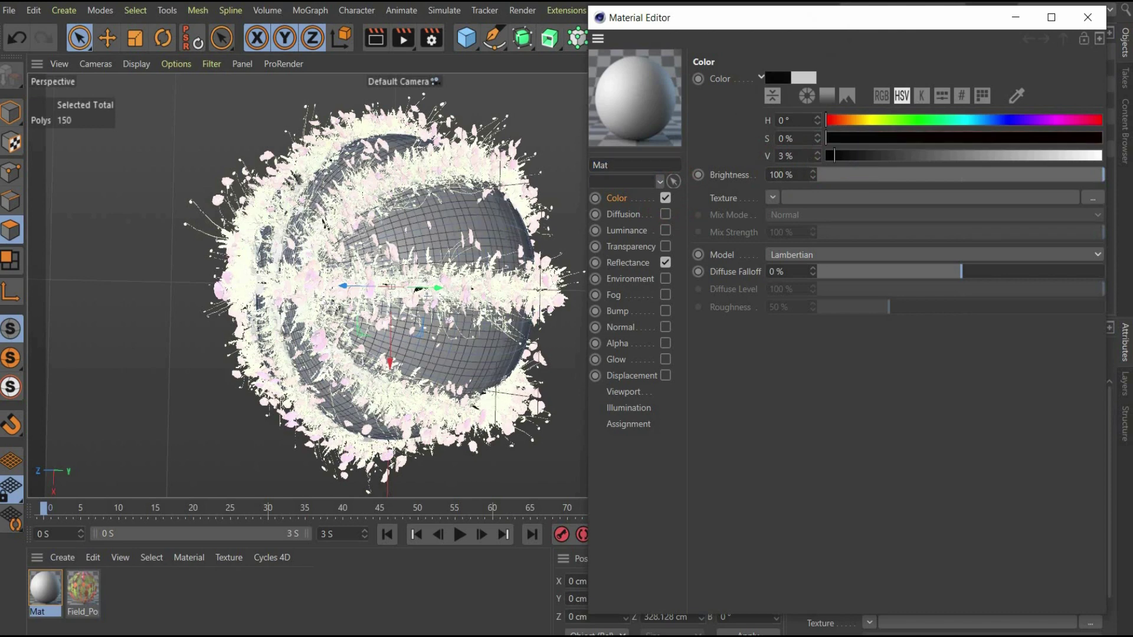
Step: Replace the seam material's Default Specular with a GGX reflectance layer and set Global Reflection Brightness to 5%
click(617, 264)
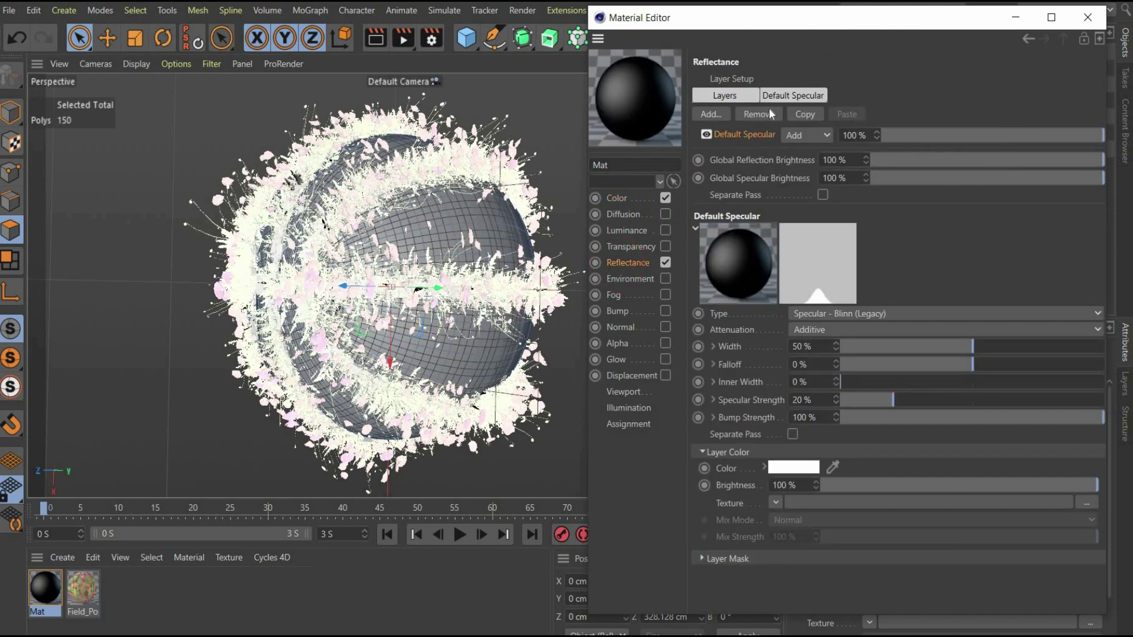
click(714, 116)
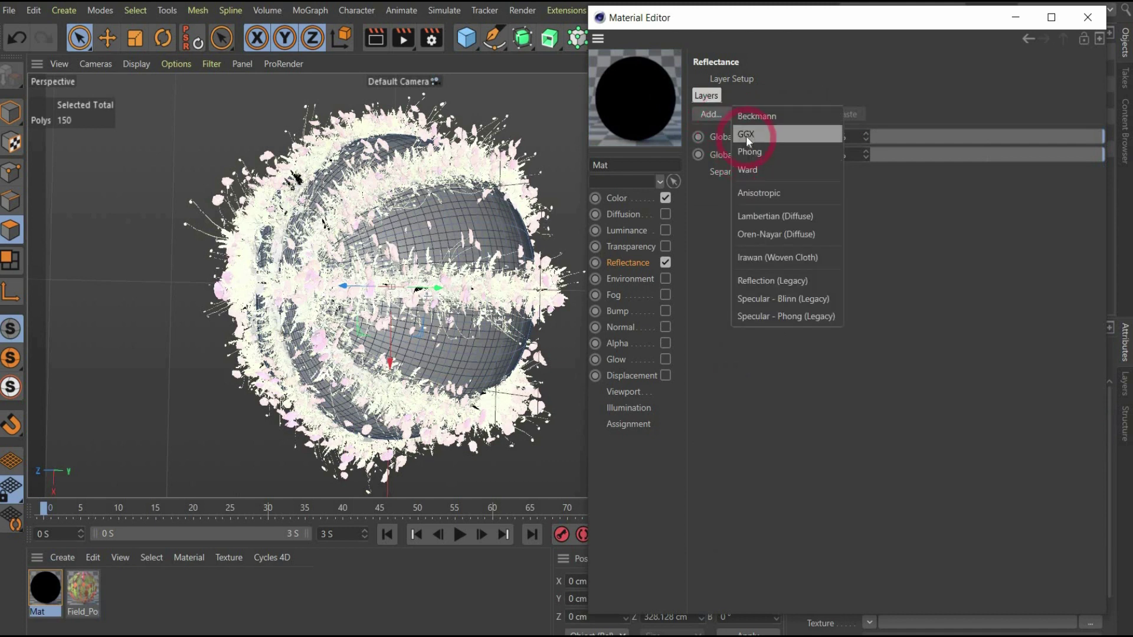
click(746, 135)
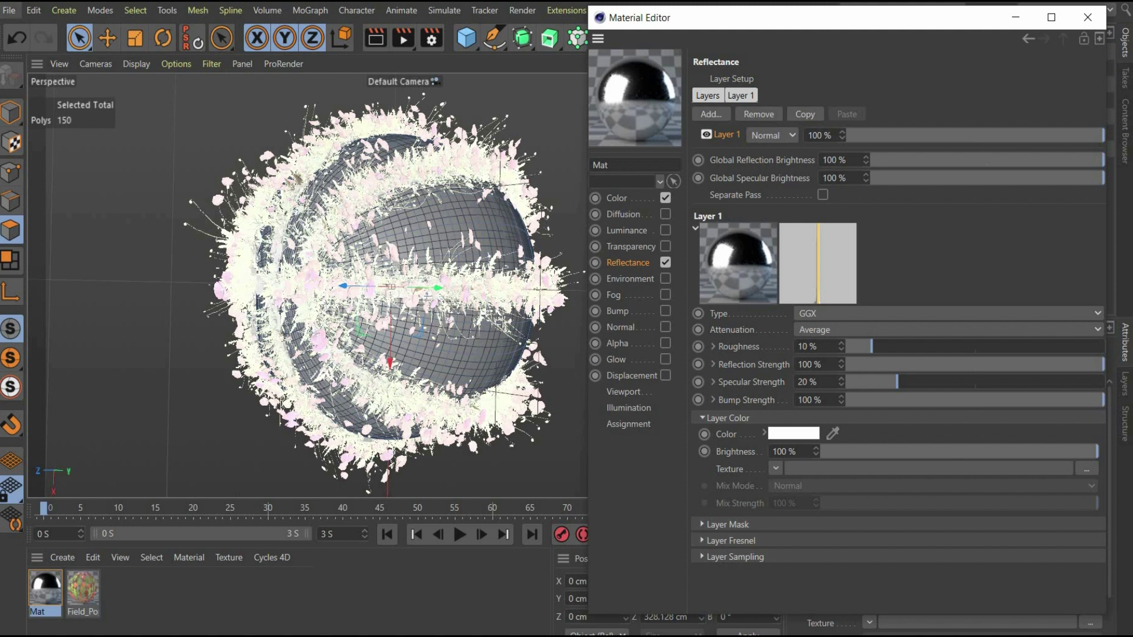
click(8, 10)
click(836, 192)
double_click(826, 160)
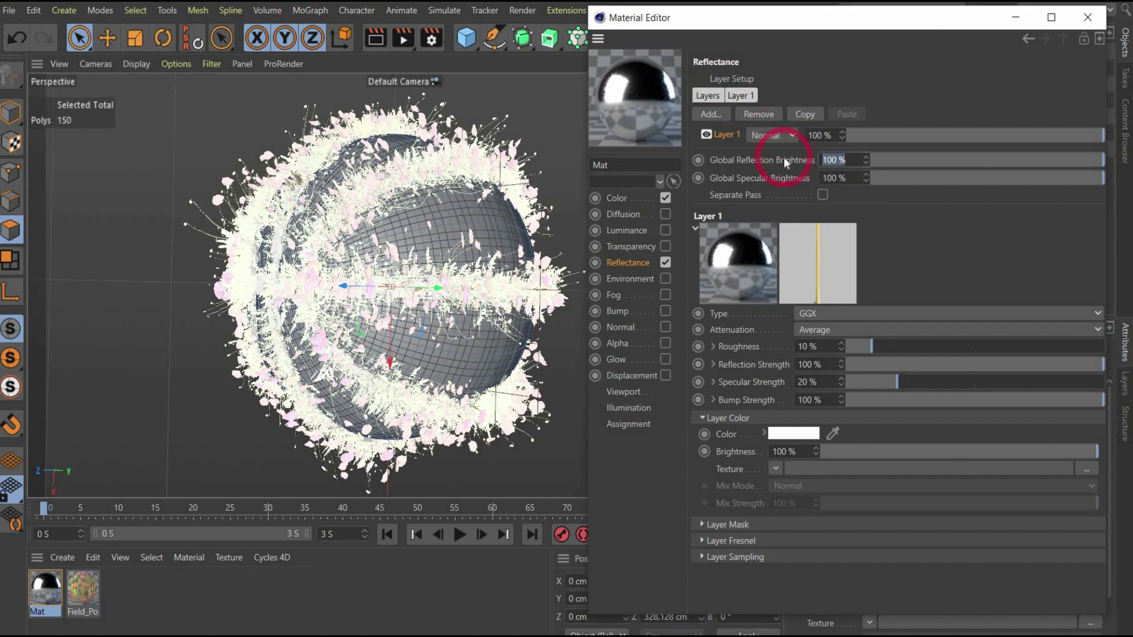
text(5)
key(Return)
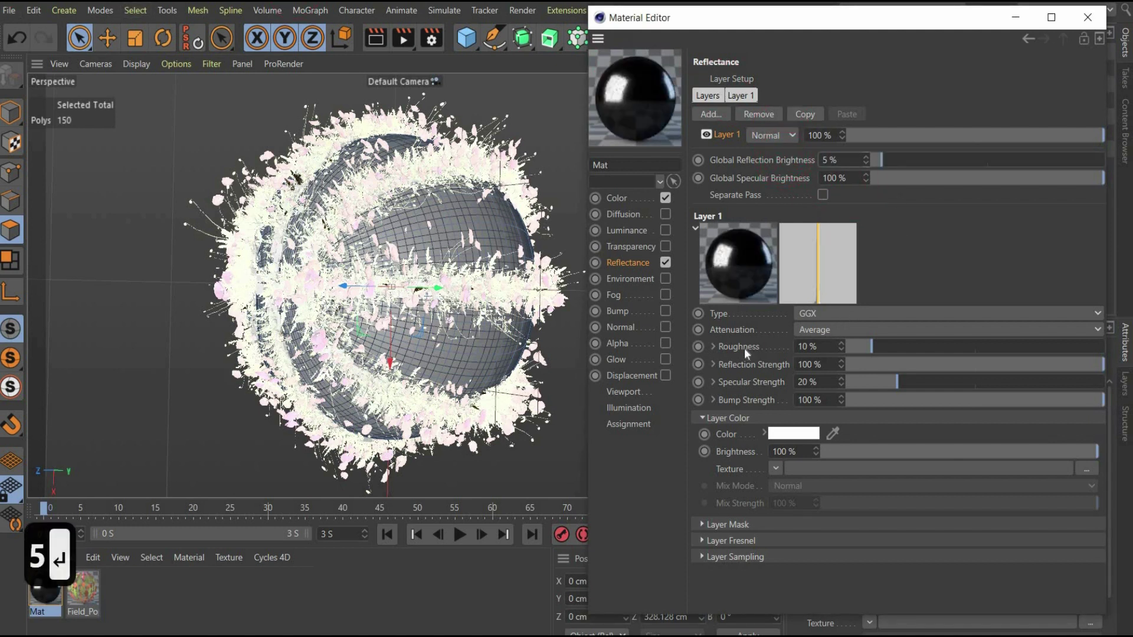
Step: Set the GGX layer's roughness to 30% and specular strength to 2%, then close the material editor
double_click(745, 348)
text(30)
key(Return)
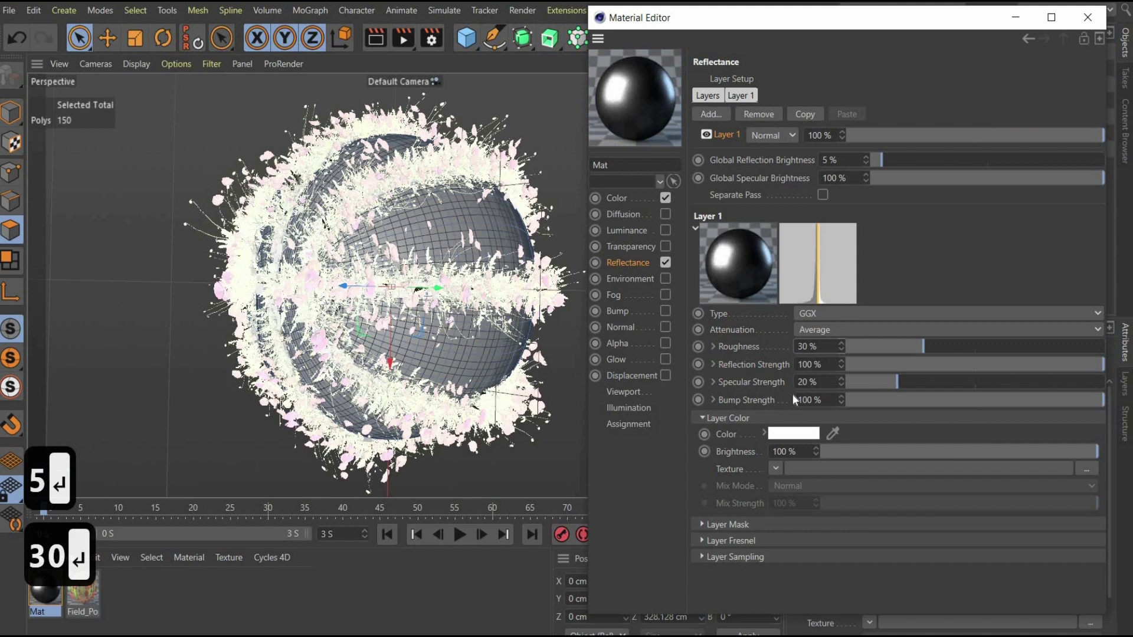
double_click(769, 383)
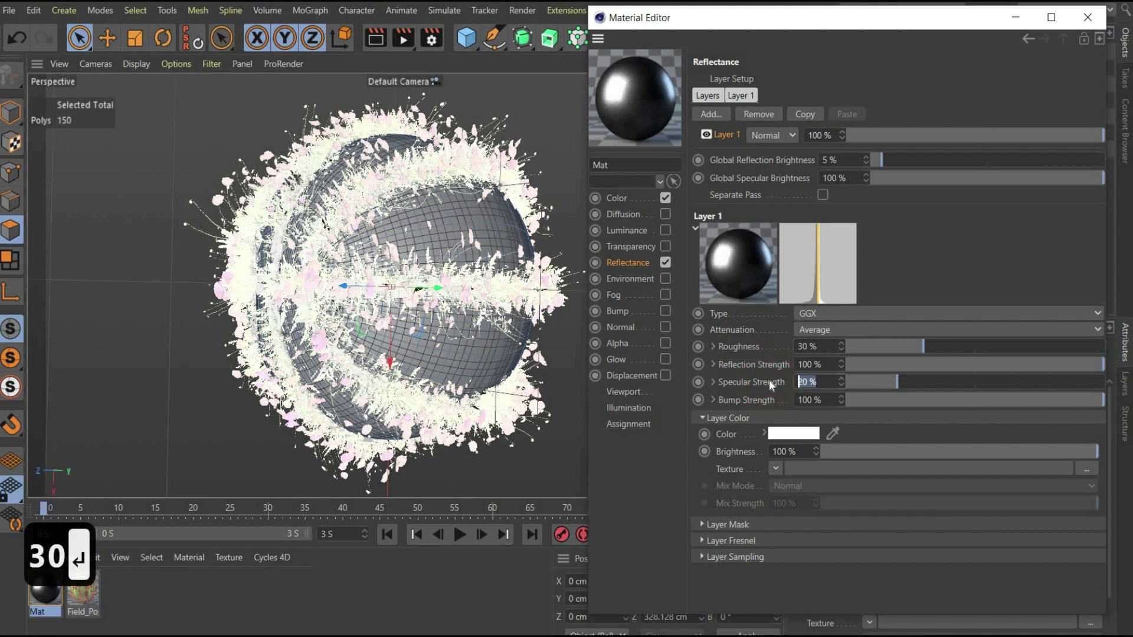
text(2)
key(Return)
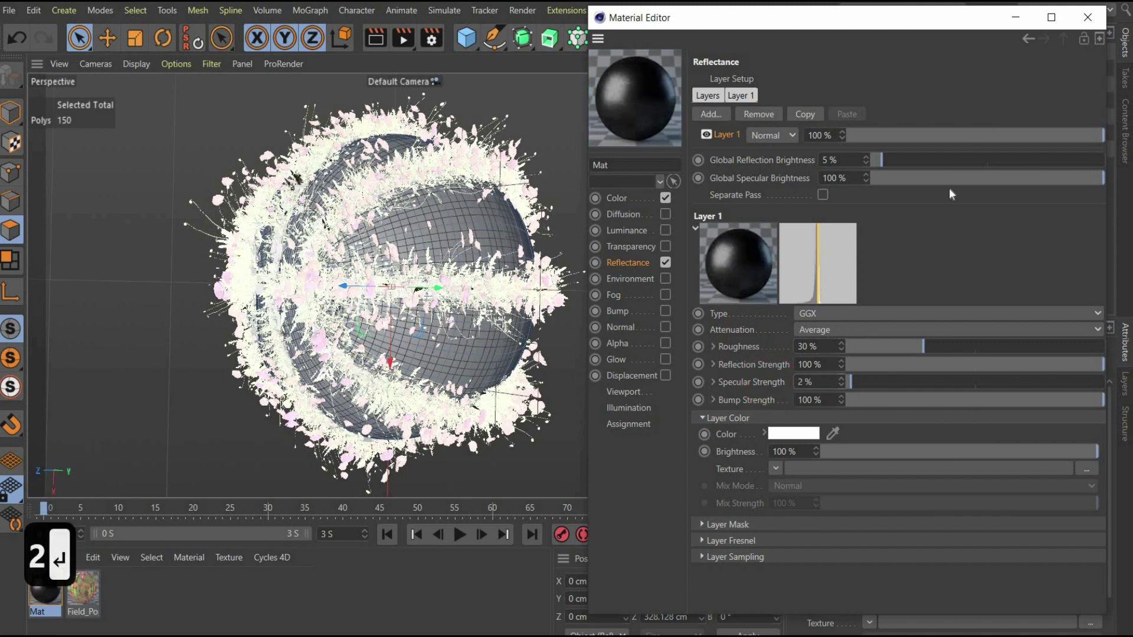
click(1088, 18)
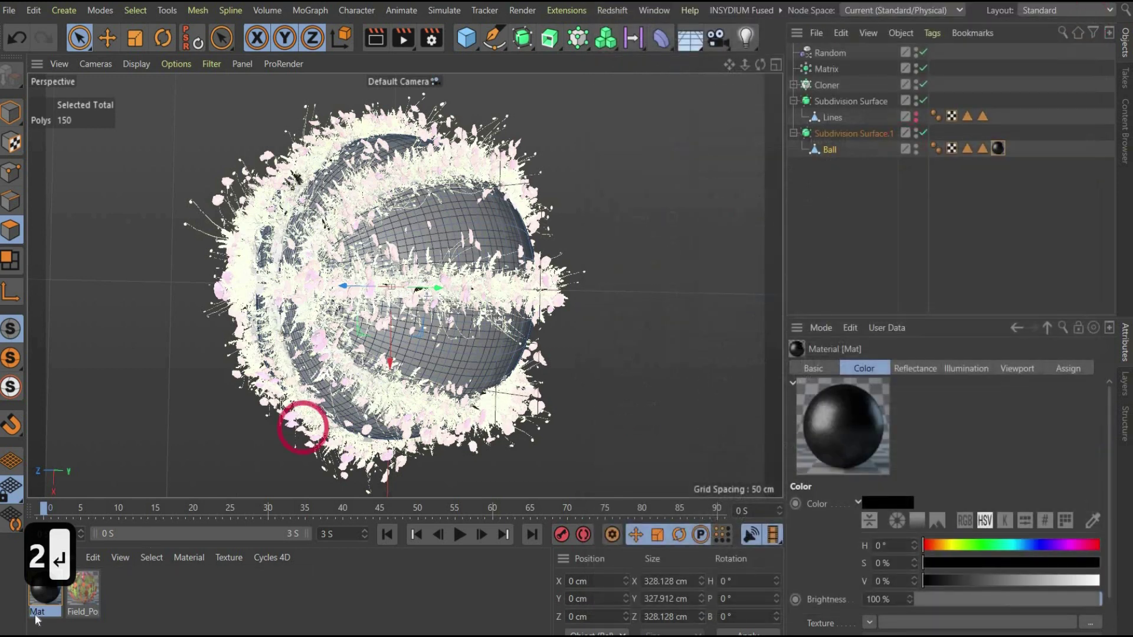
Step: Duplicate the black material and assign the copy to the Ball's second polygon selection, covering the panels between the seams
click(47, 596)
key(ctrl+c)
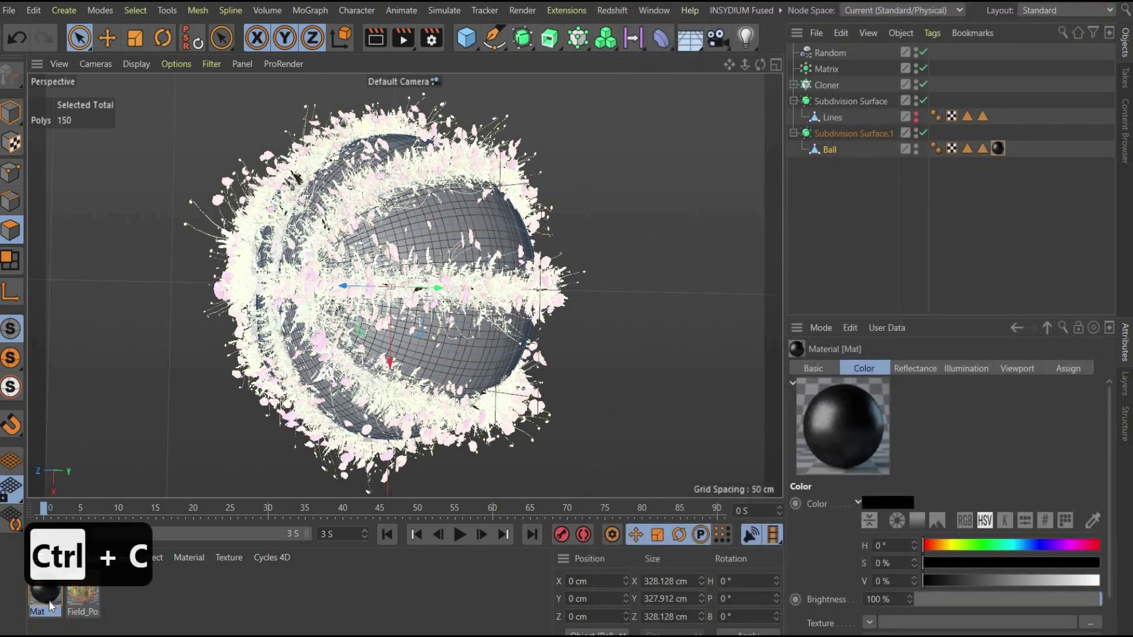
key(ctrl+v)
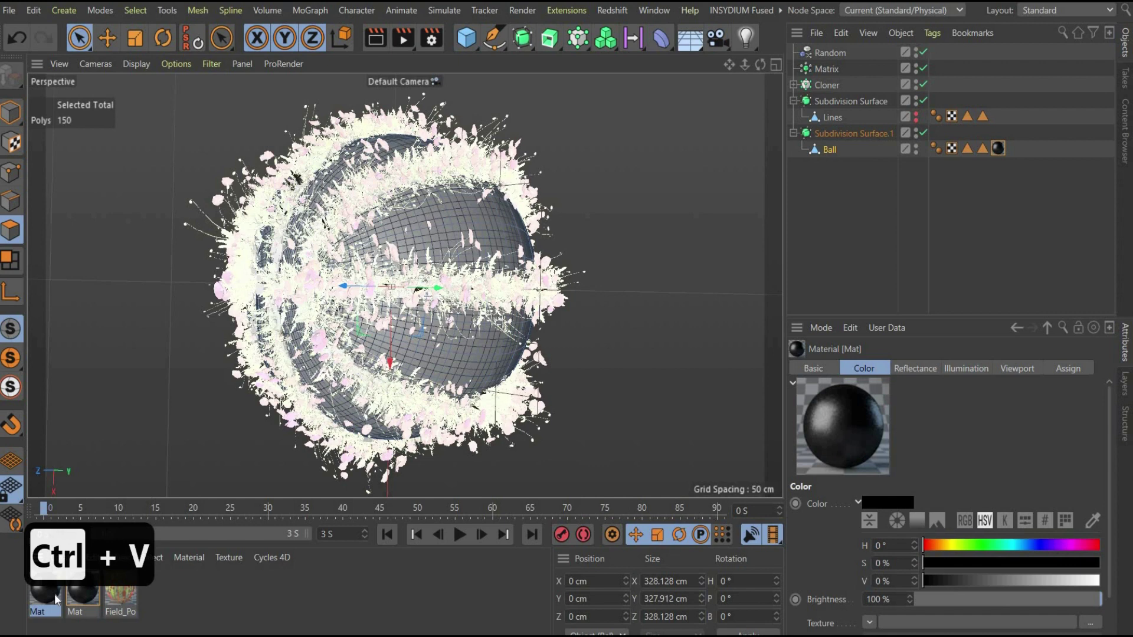
click(983, 149)
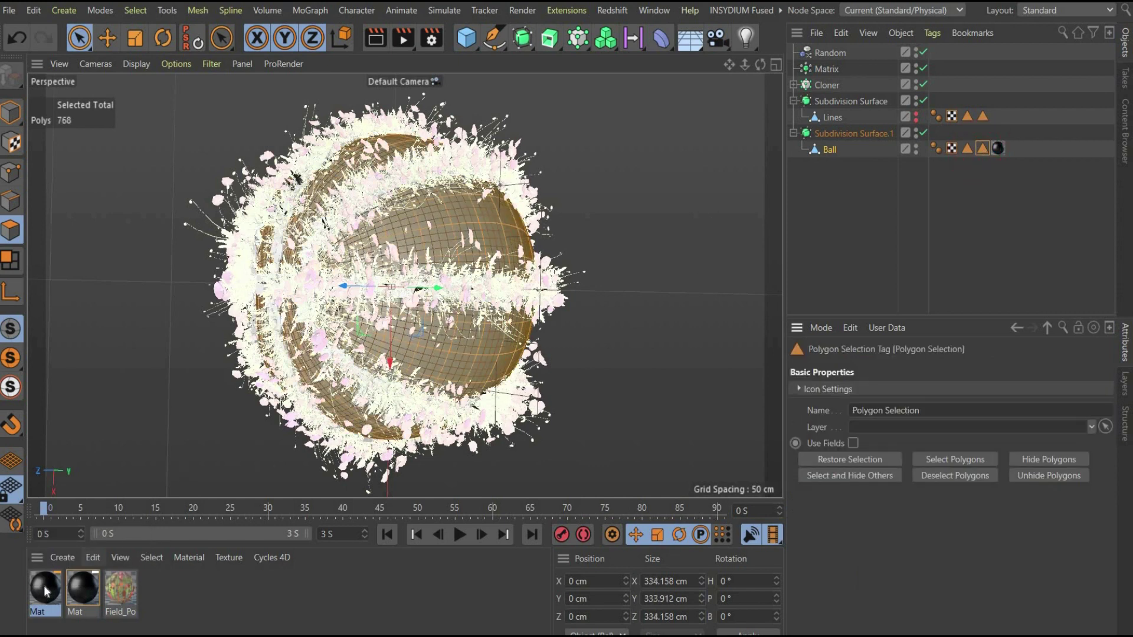
drag(45, 588, 437, 488)
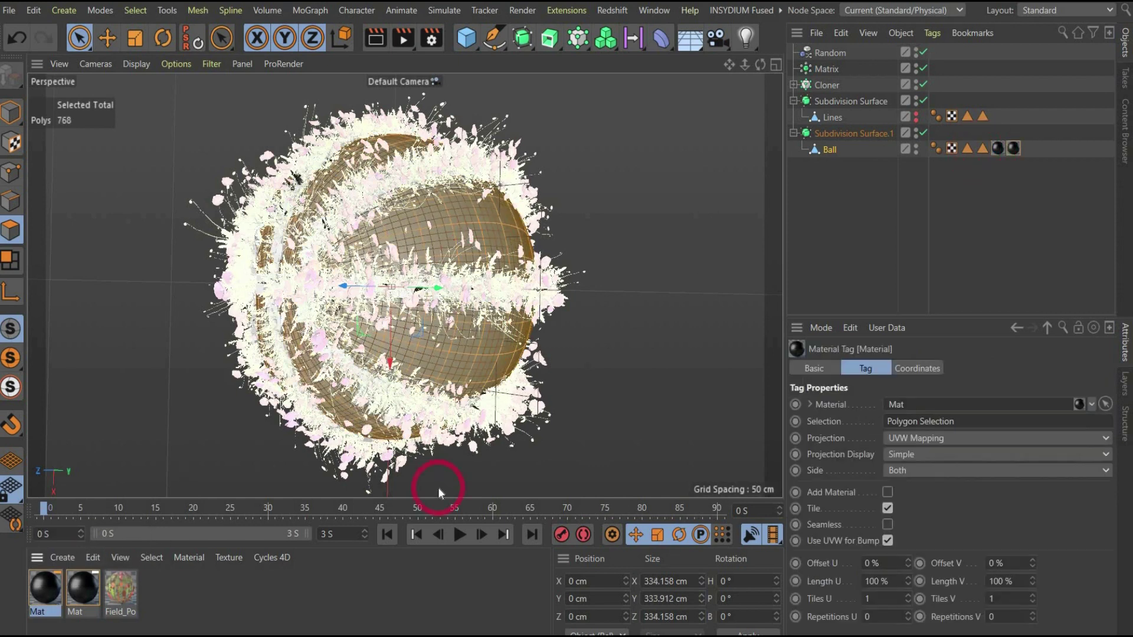
Step: Edit the panel material and set its color to orange-red with H 20°, S 100% and V 87.059%
double_click(45, 590)
drag(591, 22, 827, 23)
click(631, 199)
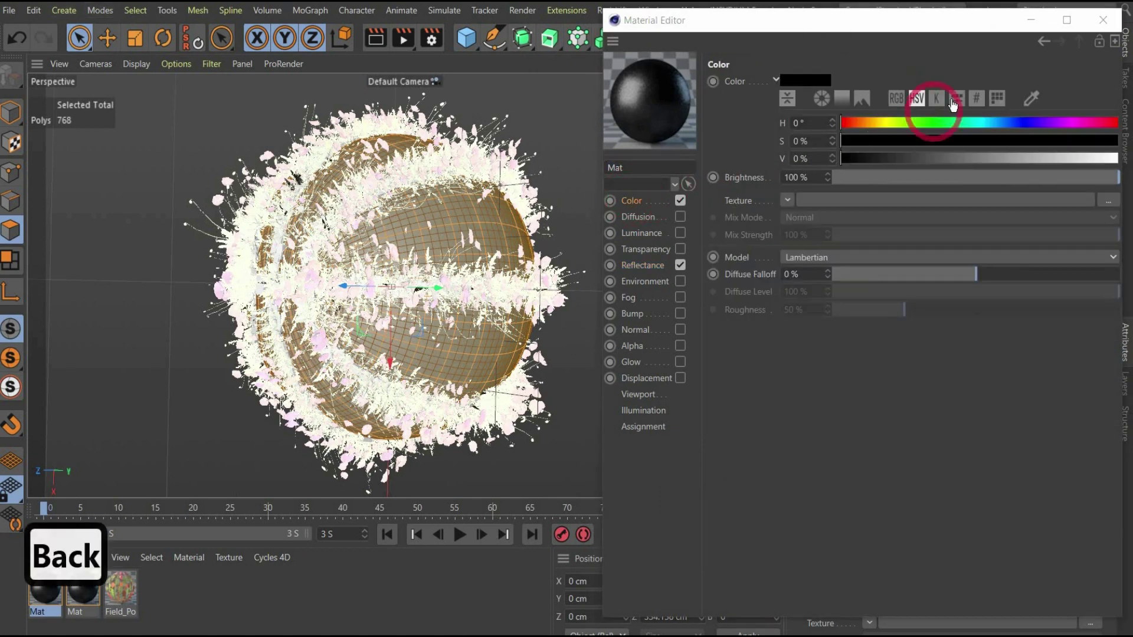
click(977, 98)
double_click(821, 124)
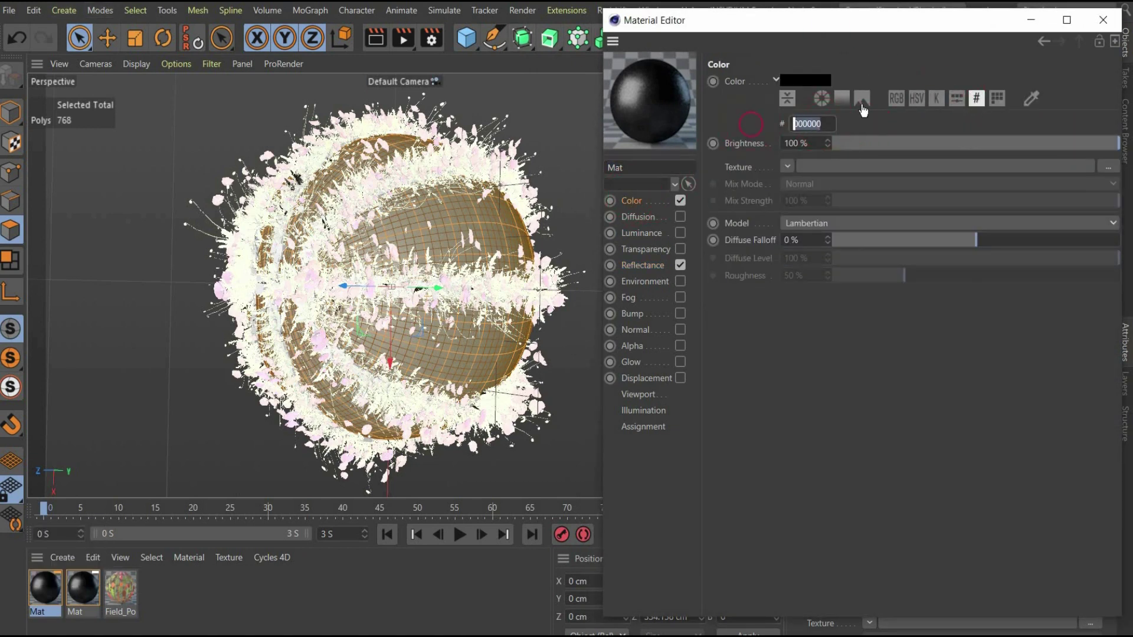
key(ctrl+v)
click(896, 99)
click(916, 99)
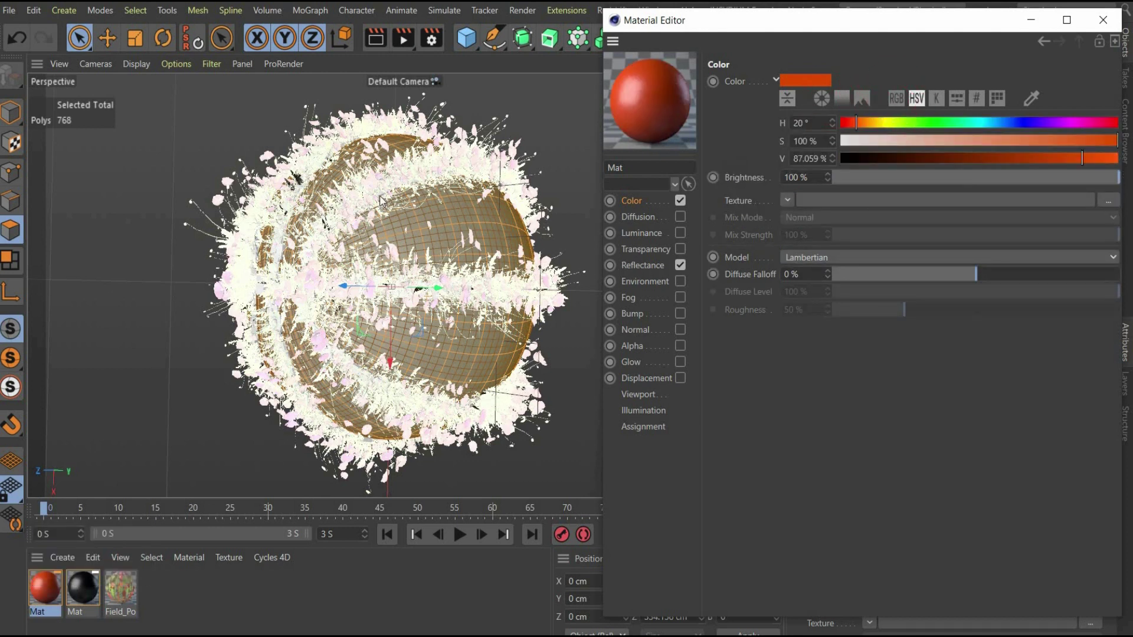
Step: Enable Bump on the panel material and load Bump BB.jpg as its texture
click(680, 312)
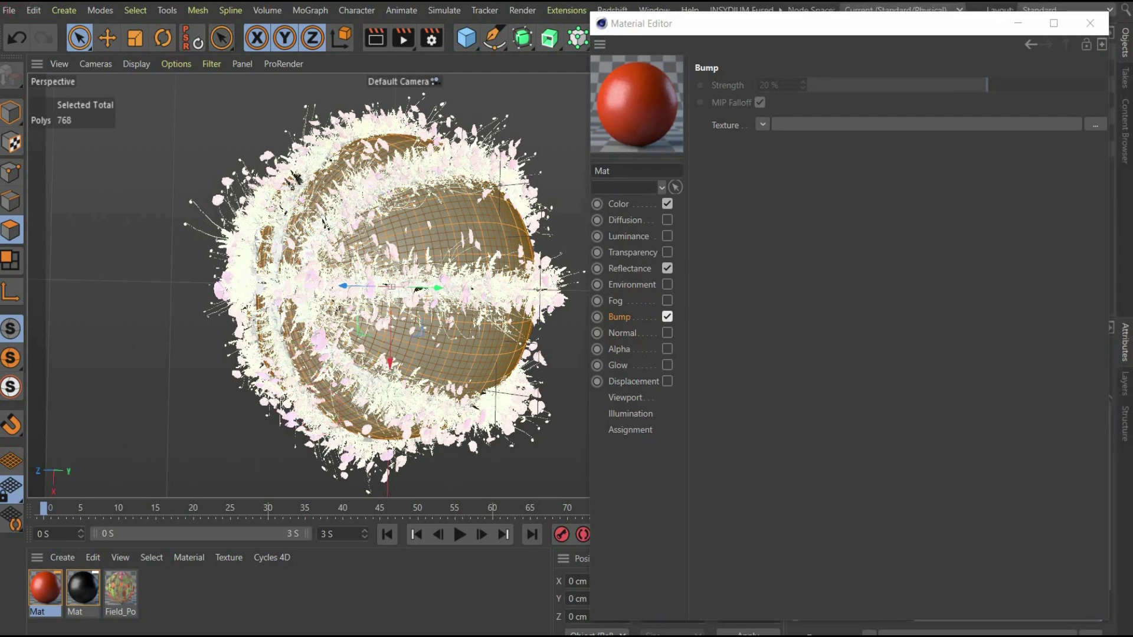
key(alt+Tab)
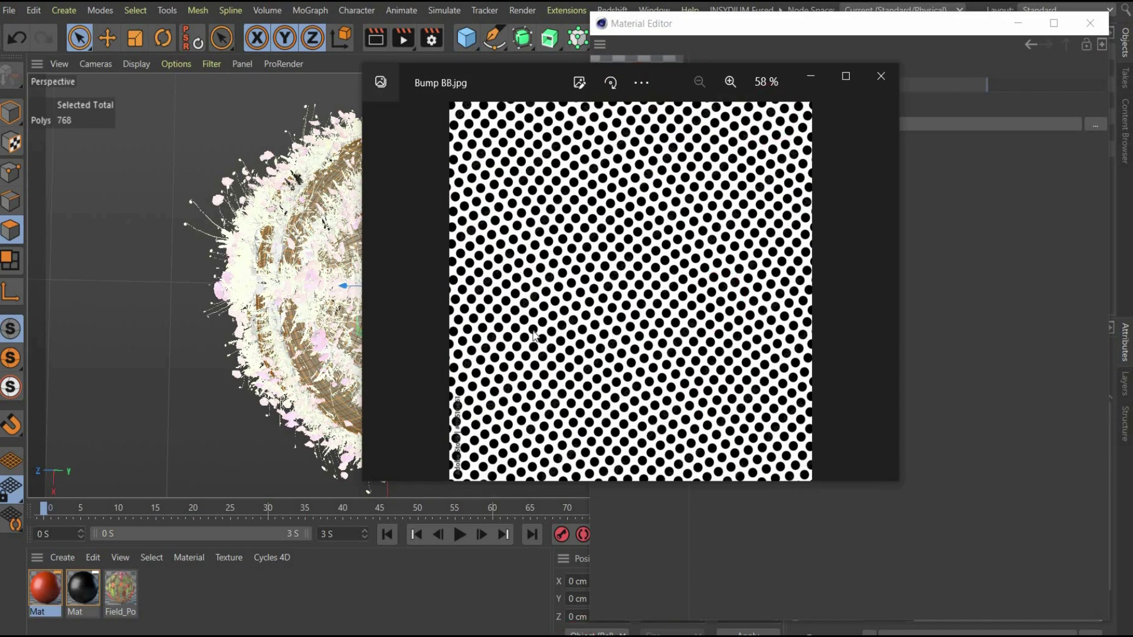
click(881, 75)
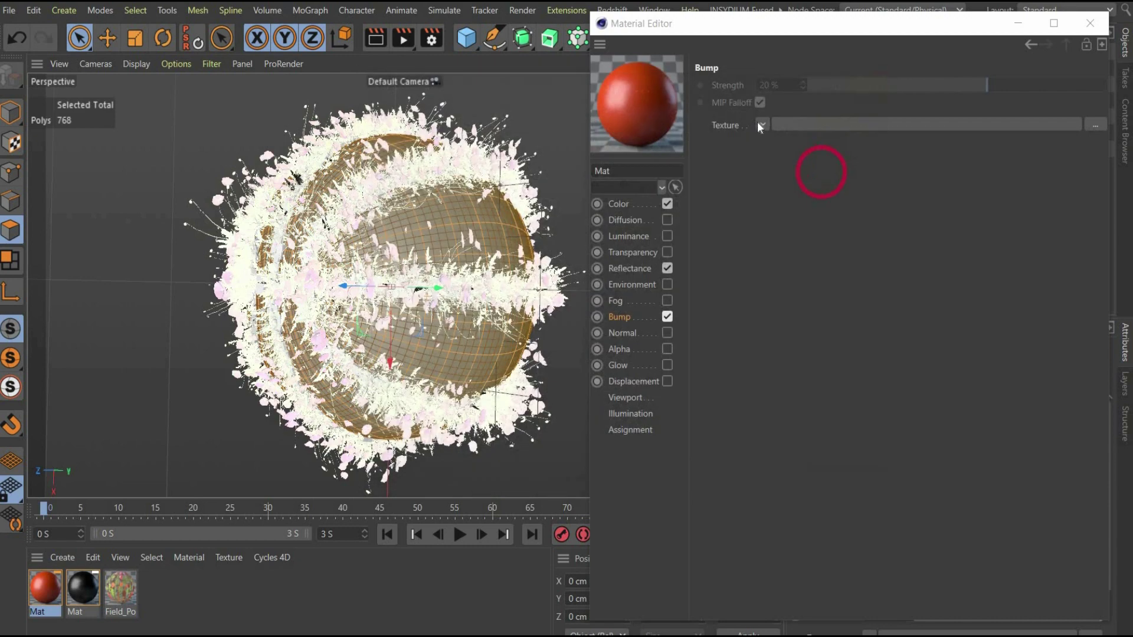
click(762, 125)
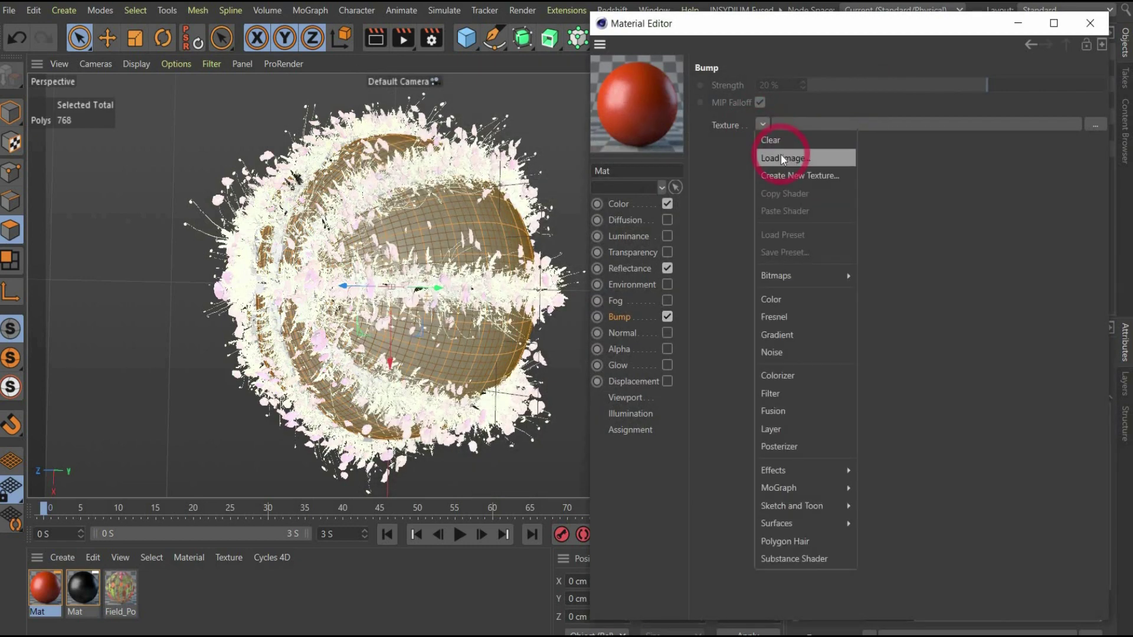
click(781, 154)
scroll(862, 286, down, 10)
scroll(861, 285, up, 2)
double_click(1021, 202)
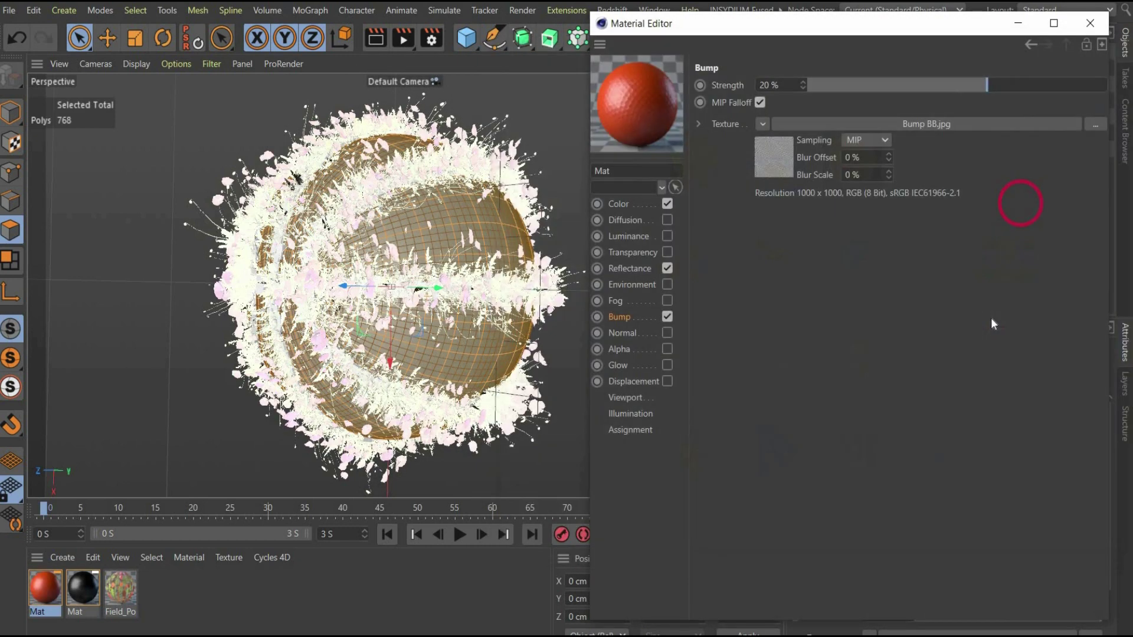
Step: Set the panel material's bump strength to -100% and close the material editor
double_click(767, 85)
text(-100)
key(Return)
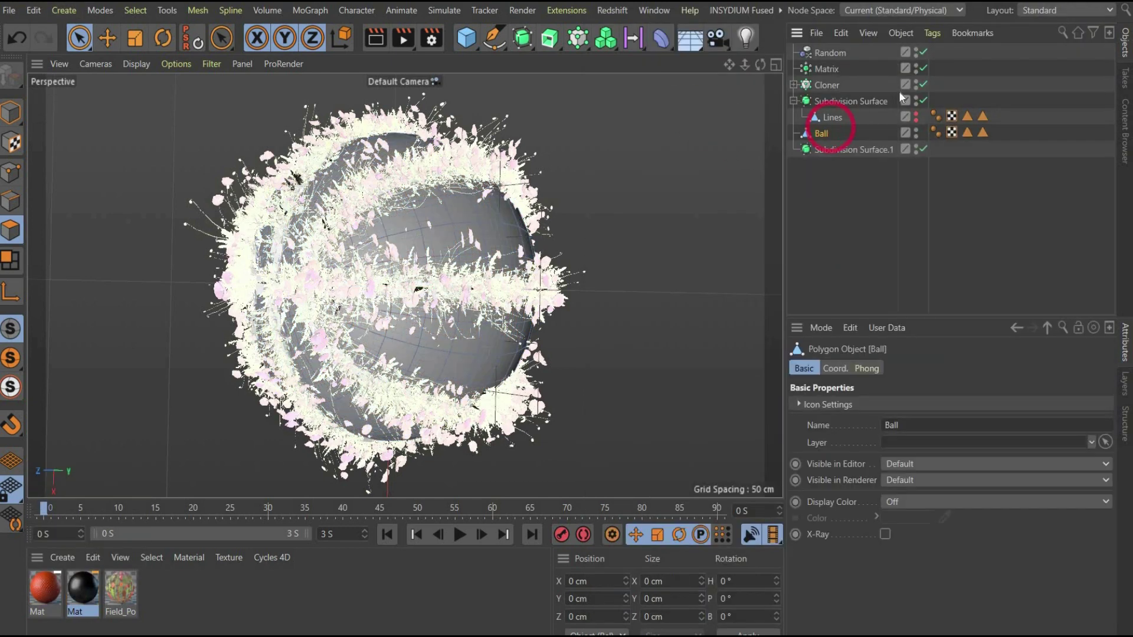
Step: Clear the Ball's old material assignments and apply the orange-red material to the whole Ball without a selection restriction
key(BackSpace)
double_click(981, 133)
drag(45, 599, 366, 236)
click(700, 170)
click(998, 134)
key(BackSpace)
Step: Restore the Ball's seam polygon selection and assign the black material to it
double_click(982, 133)
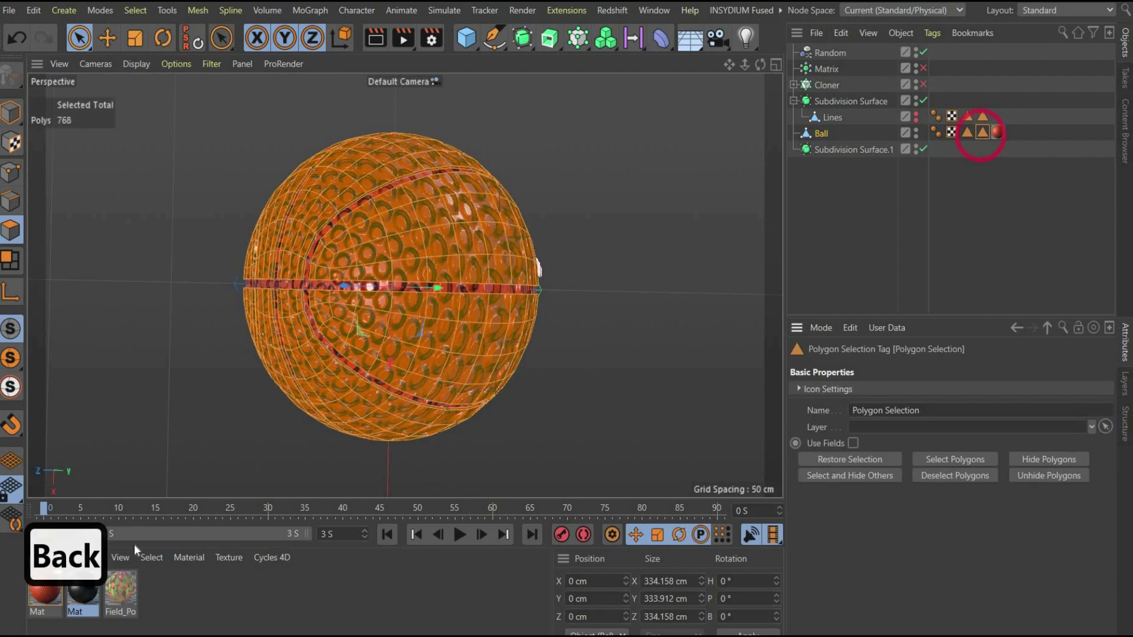
drag(82, 590, 308, 331)
click(602, 386)
Step: Nest the Ball under Subdivision Surface.1 and re-enable the Matrix and Cloner
drag(821, 134, 844, 150)
click(923, 68)
click(923, 84)
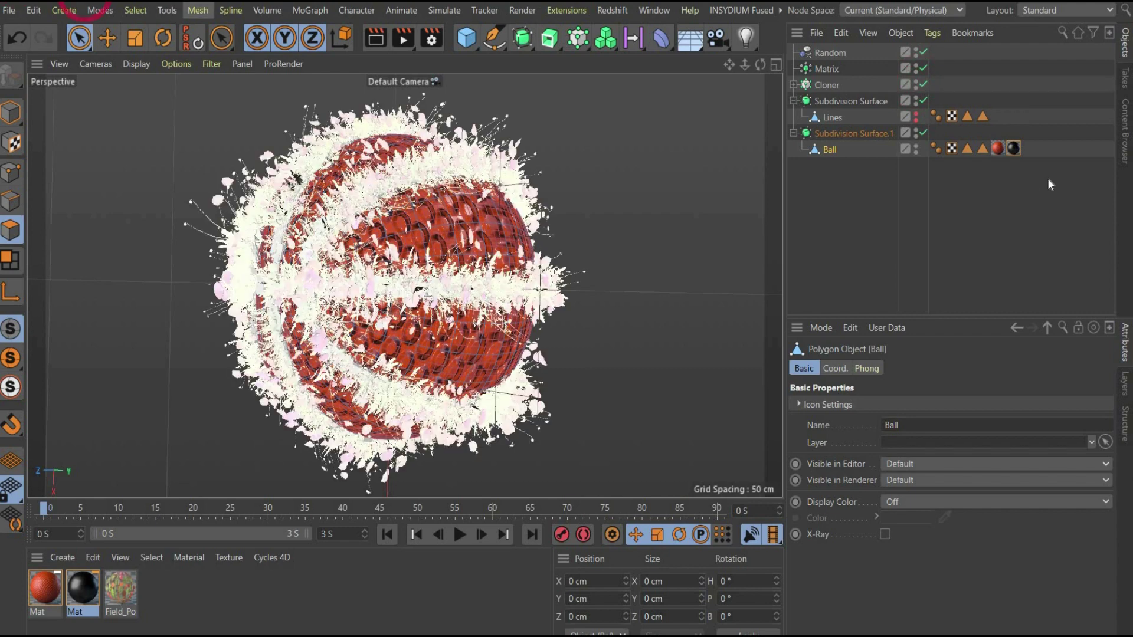
Step: Set the Ball's orange-red material tag to Spherical projection with Length U and Length V at 15%
click(997, 148)
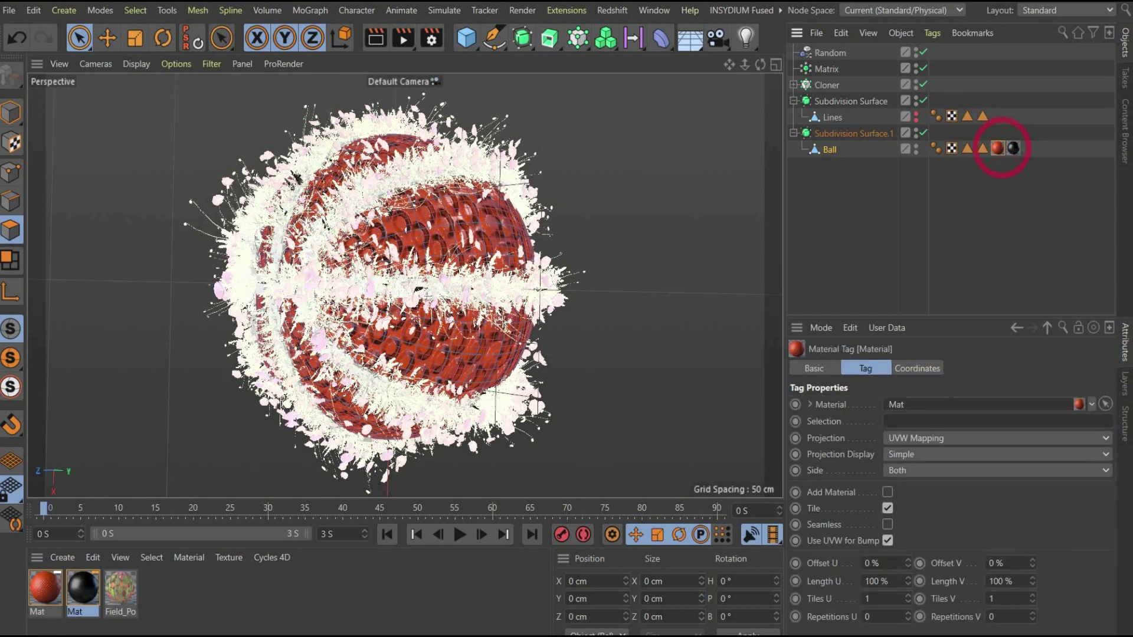
click(921, 438)
click(930, 454)
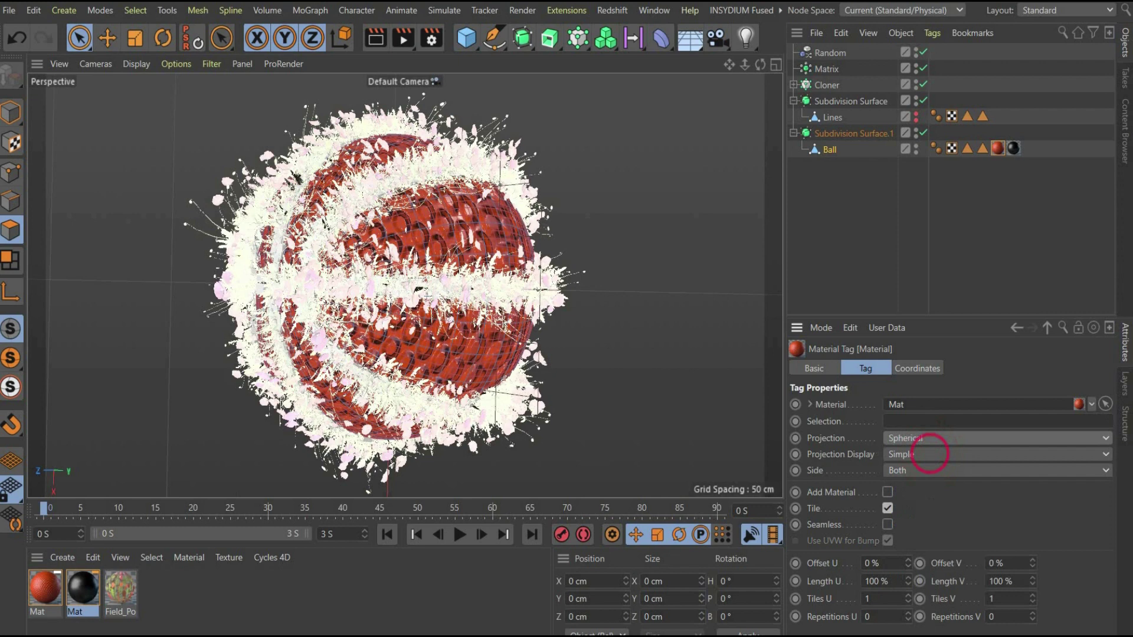
click(885, 582)
text(15)
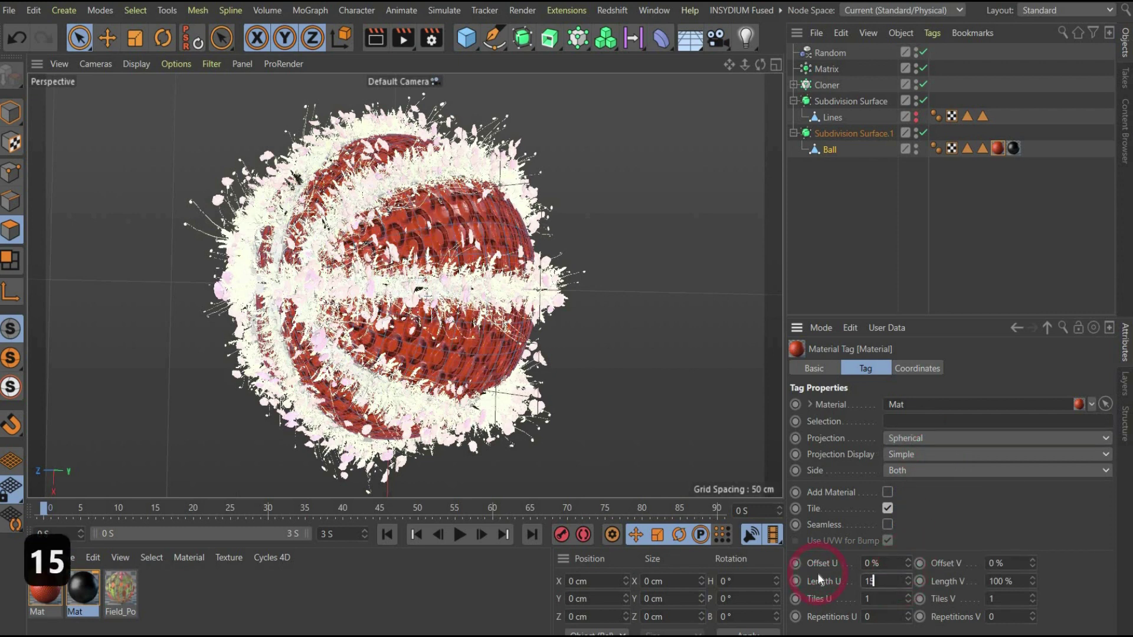
key(Return)
double_click(931, 577)
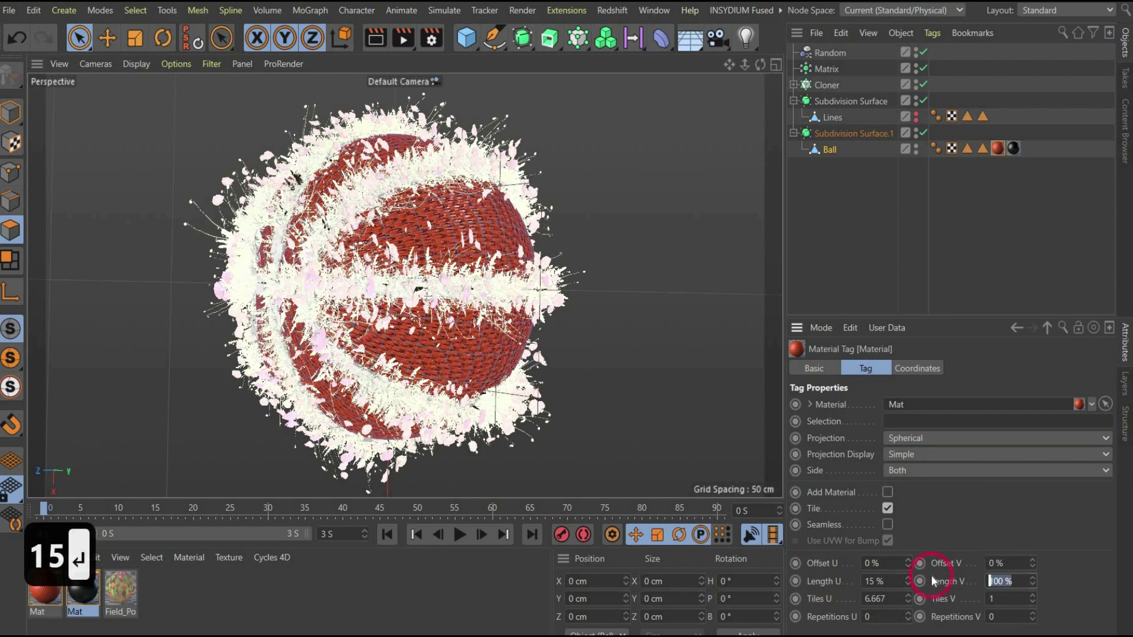
text(15)
key(Return)
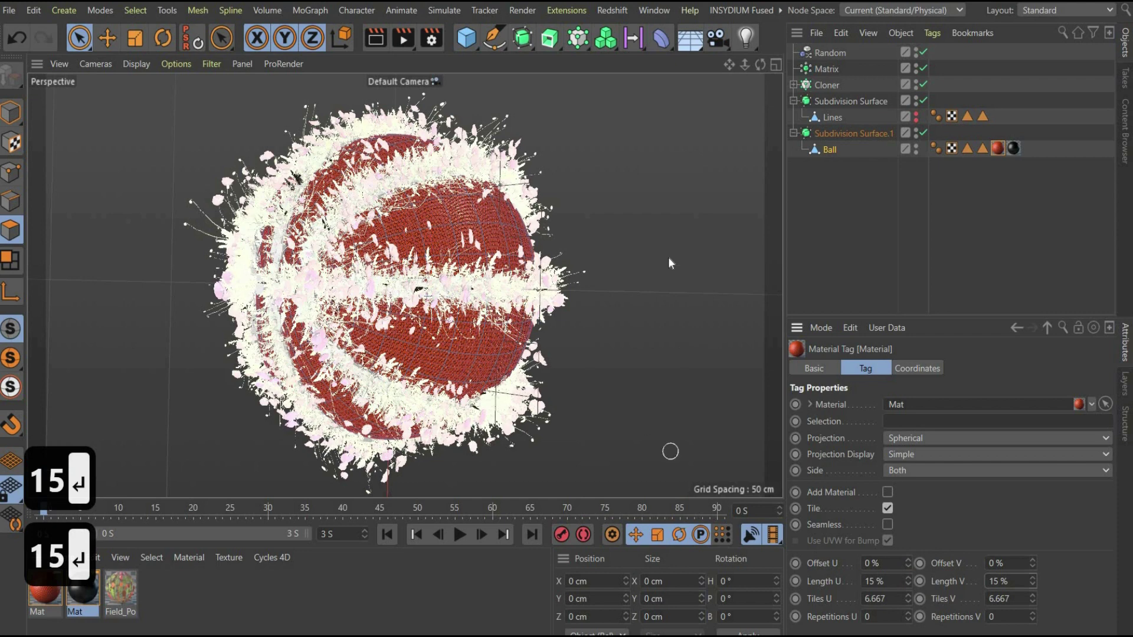
click(668, 257)
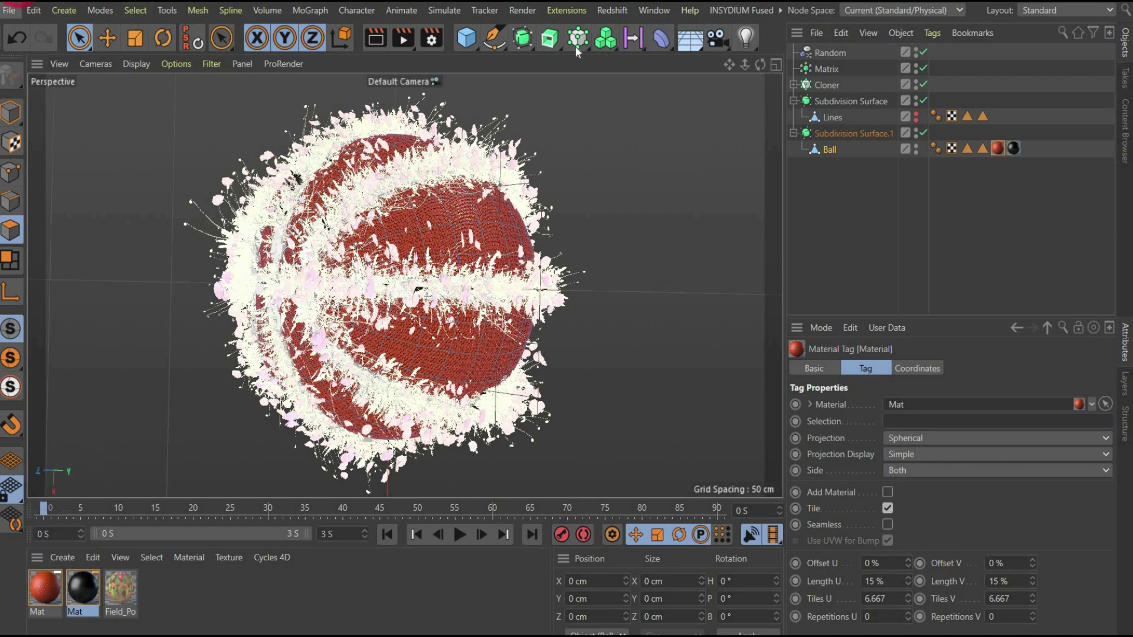
Step: Add a Sky object, create a new material and assign it to the Sky
click(694, 44)
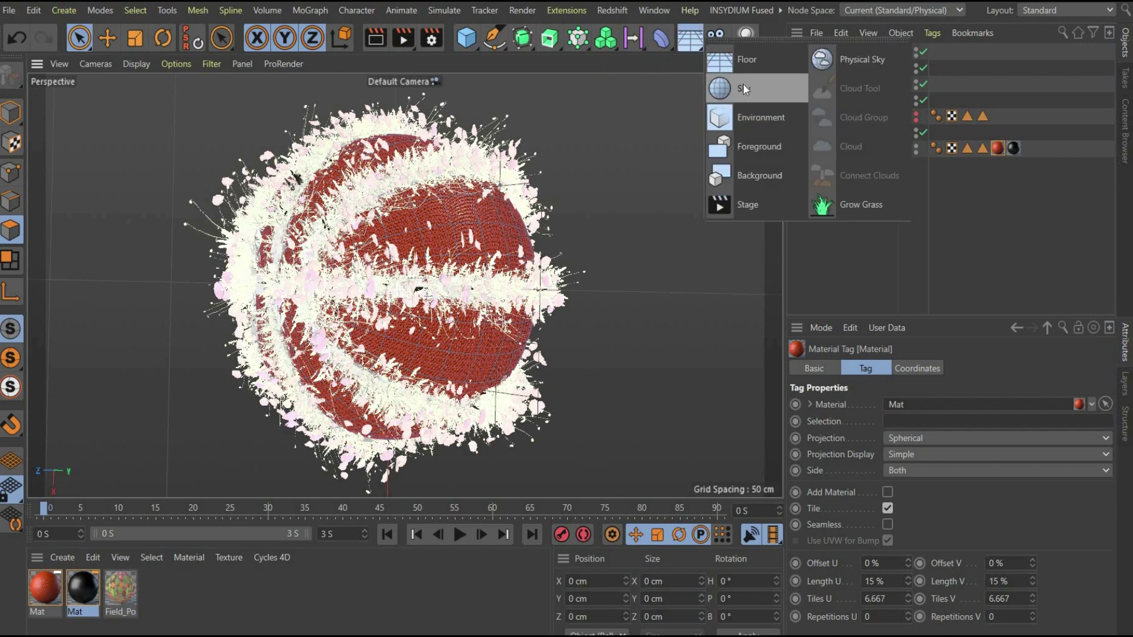
click(743, 83)
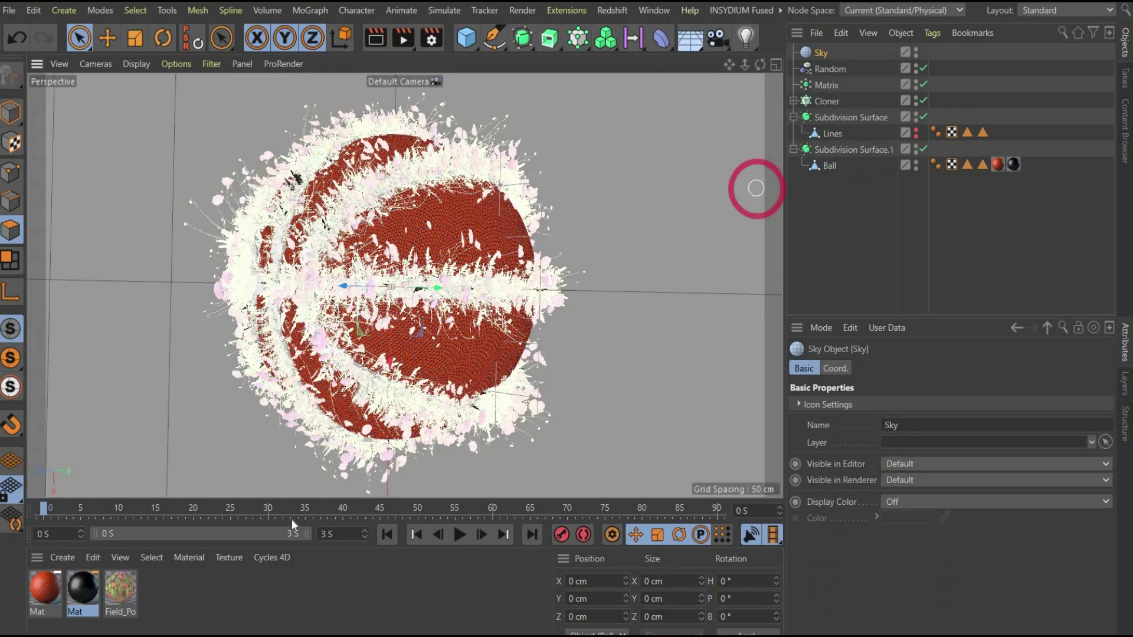
double_click(195, 600)
drag(45, 587, 865, 51)
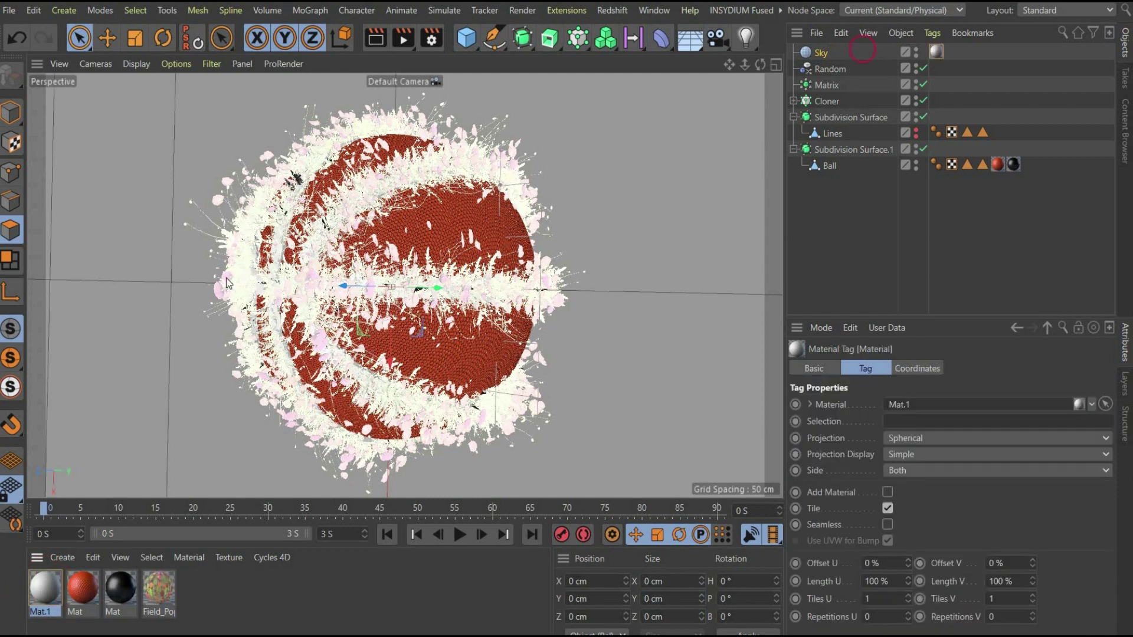
Step: Edit the Sky's material, disabling Color and Reflectance and enabling Luminance
double_click(46, 597)
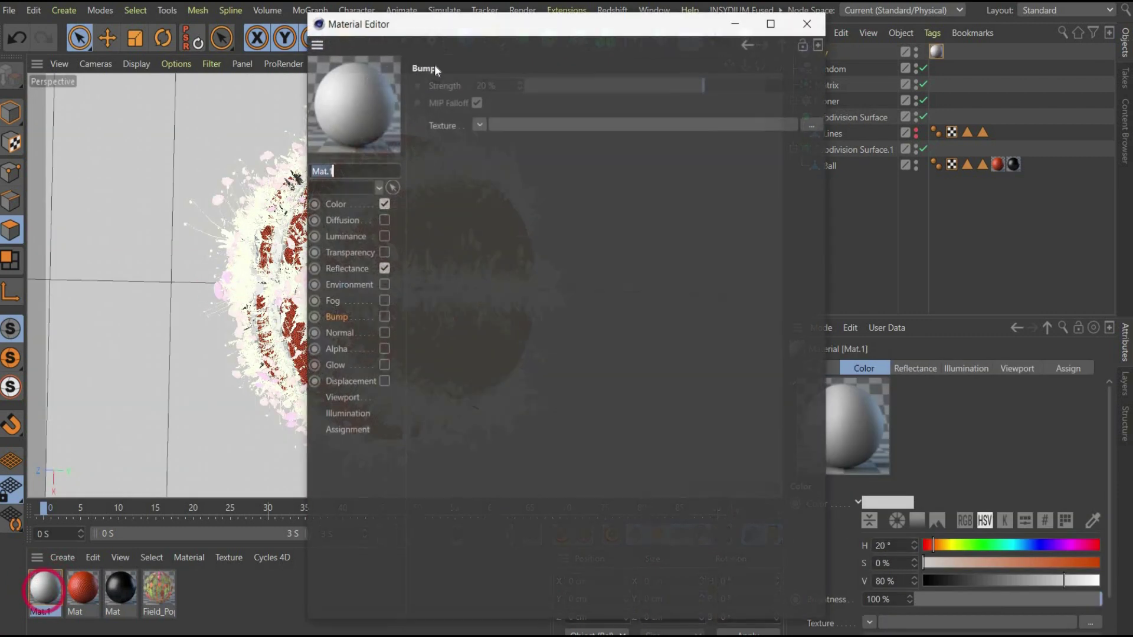
drag(455, 26, 744, 32)
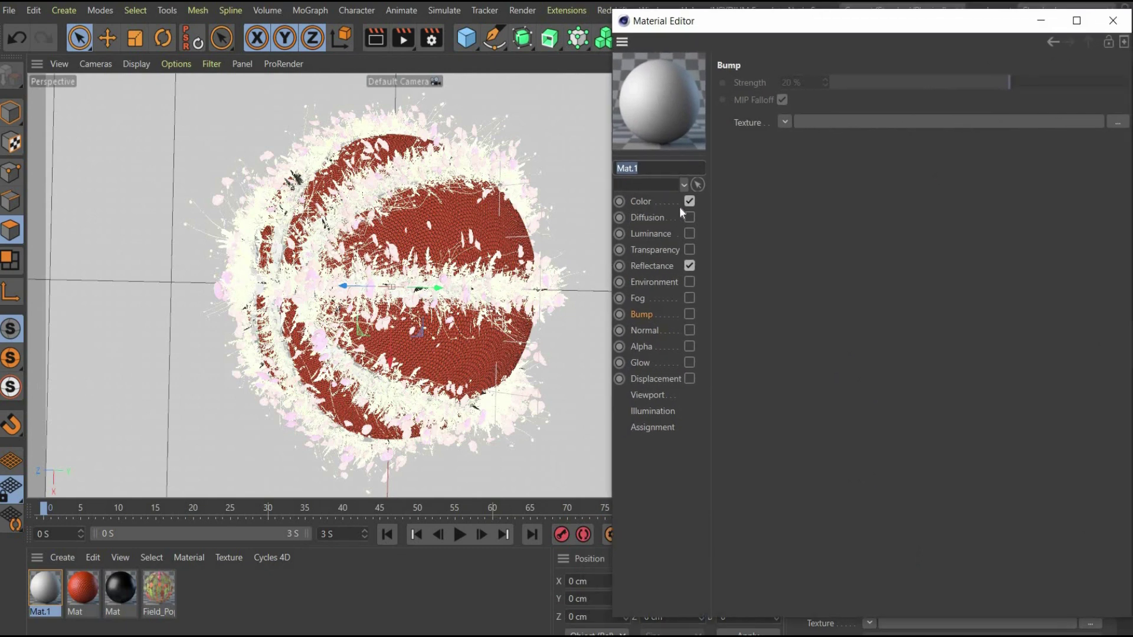
click(689, 201)
click(689, 266)
click(691, 233)
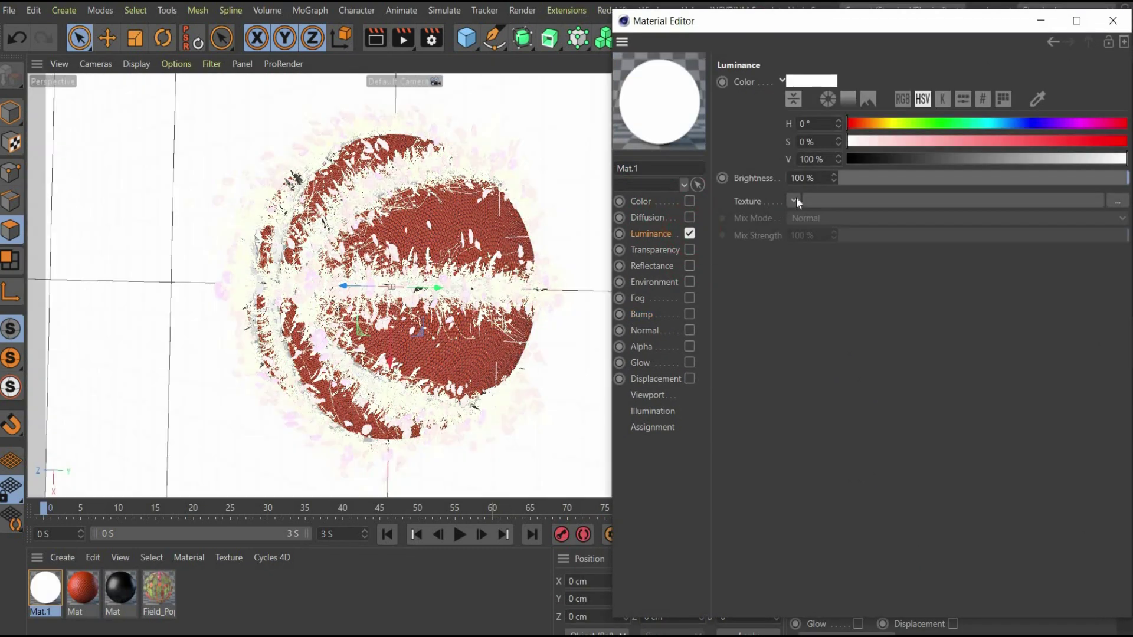
Step: Load a cloudy sky image as the luminance texture and copy it to the project location
click(796, 200)
click(823, 221)
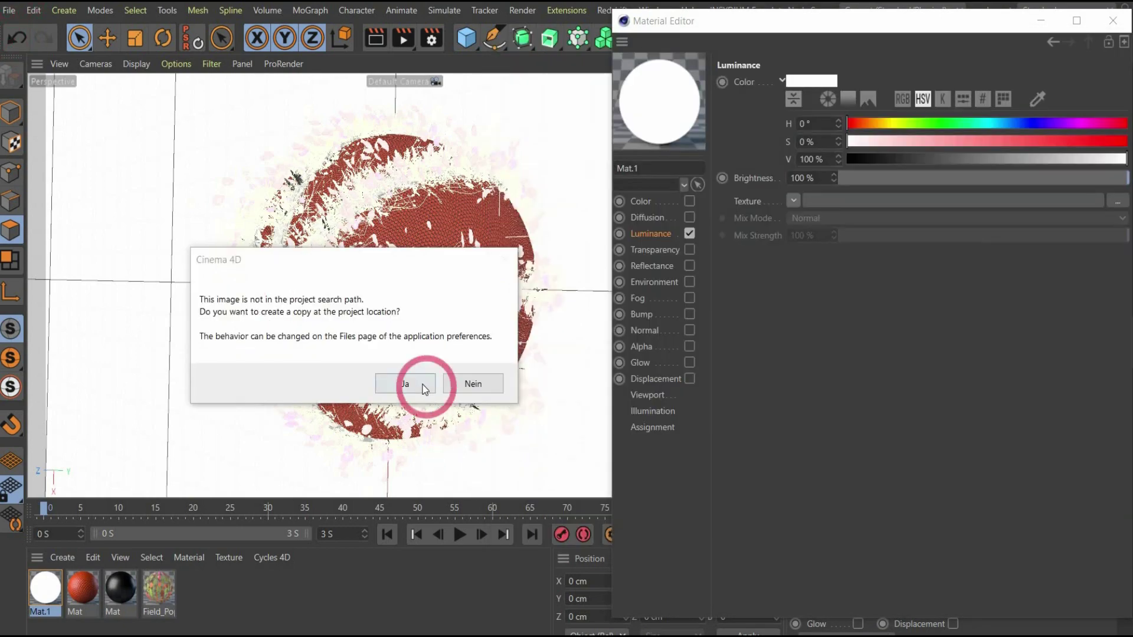
click(424, 385)
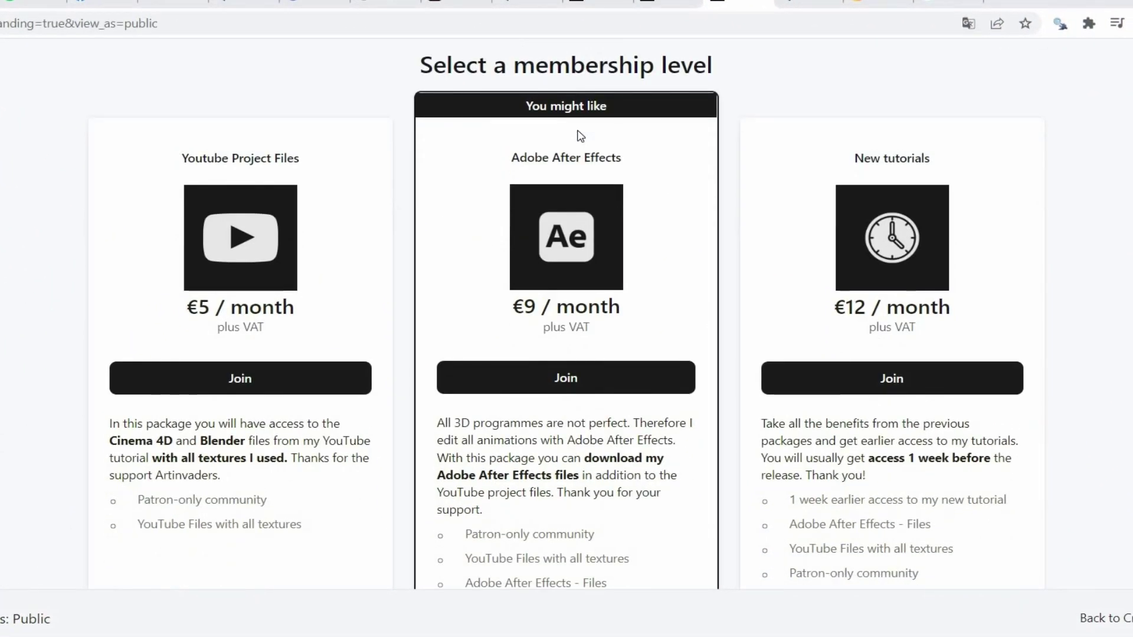
scroll(581, 135, down, 3)
scroll(931, 144, up, 3)
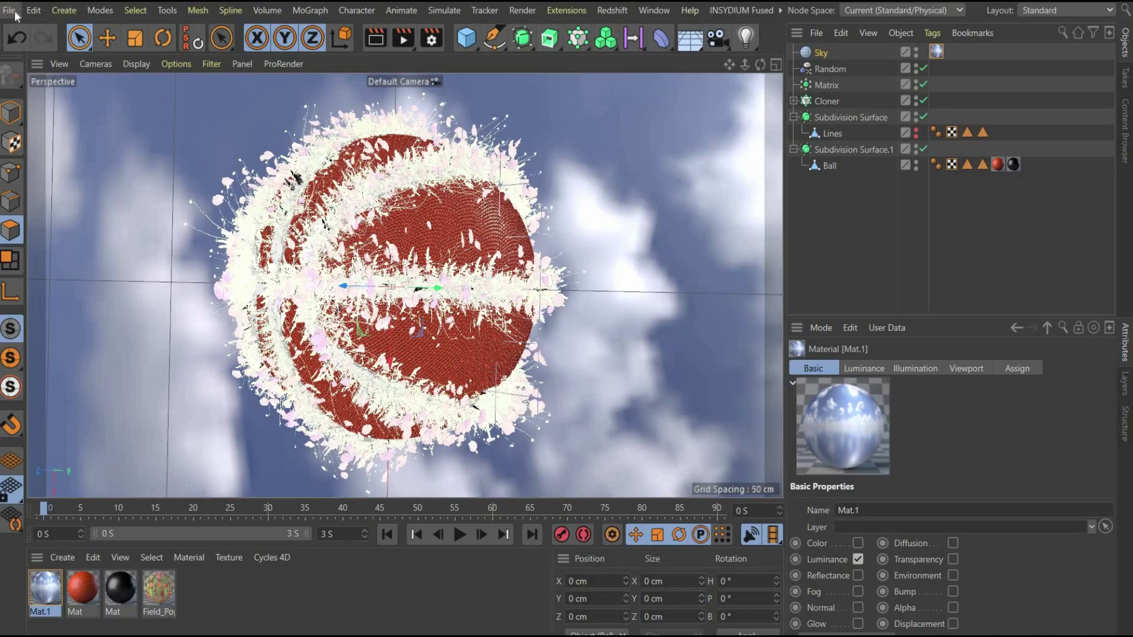
Step: Save the project and set the timeline's end to 7 seconds
click(9, 10)
click(75, 153)
double_click(330, 534)
text(7)
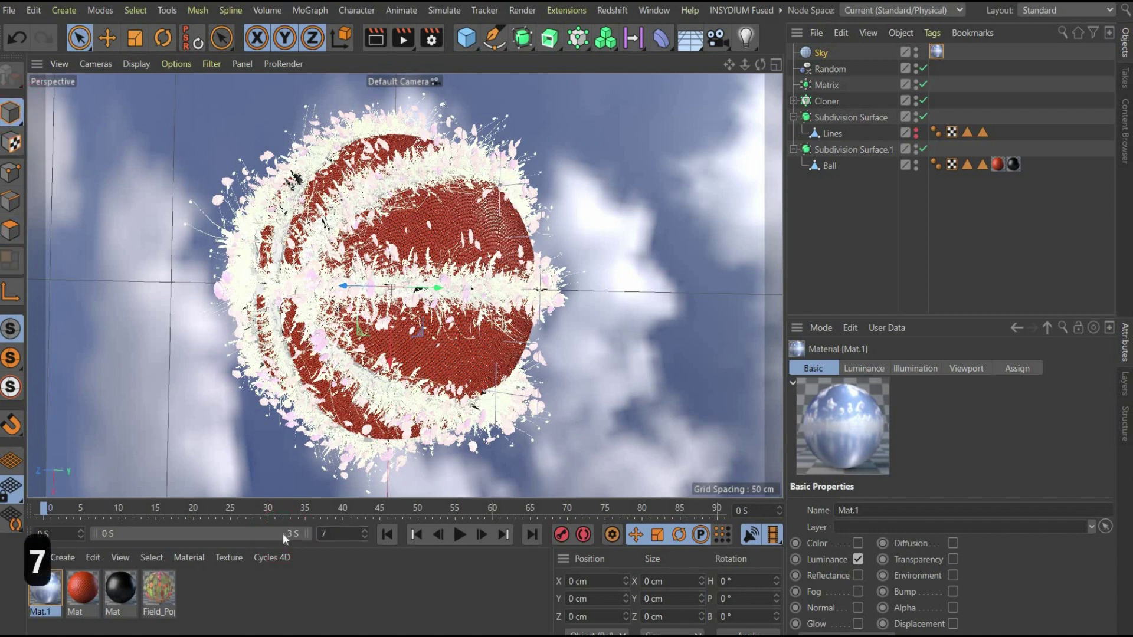
key(Return)
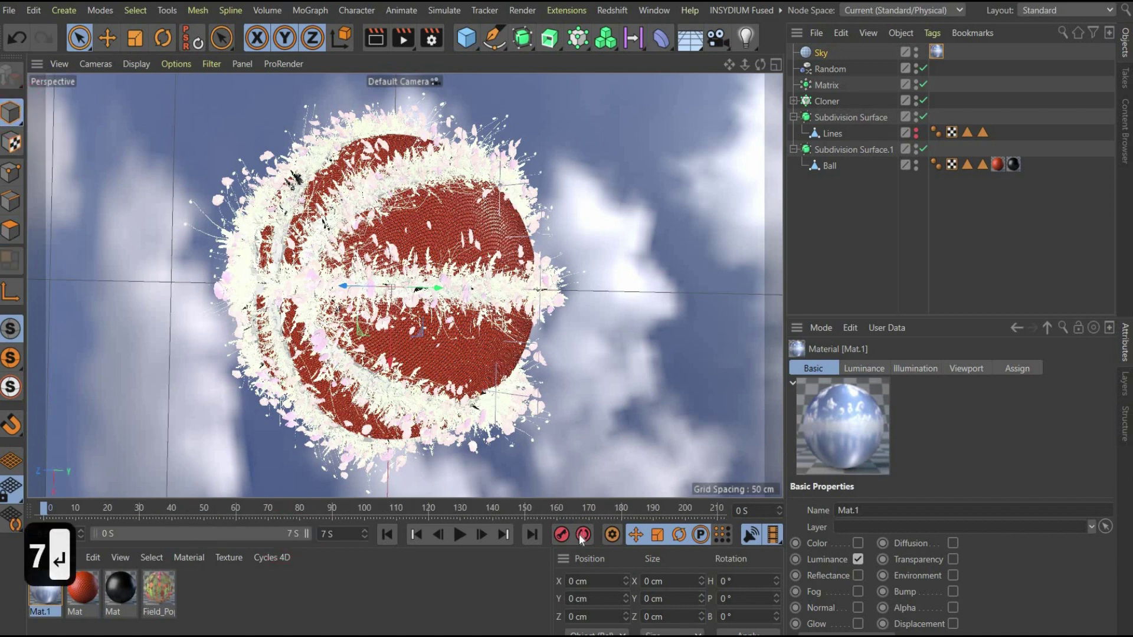
Step: Collapse and select both Subdivision Surface objects and record a keyframe for them at 4 seconds
click(794, 149)
click(794, 117)
click(822, 134)
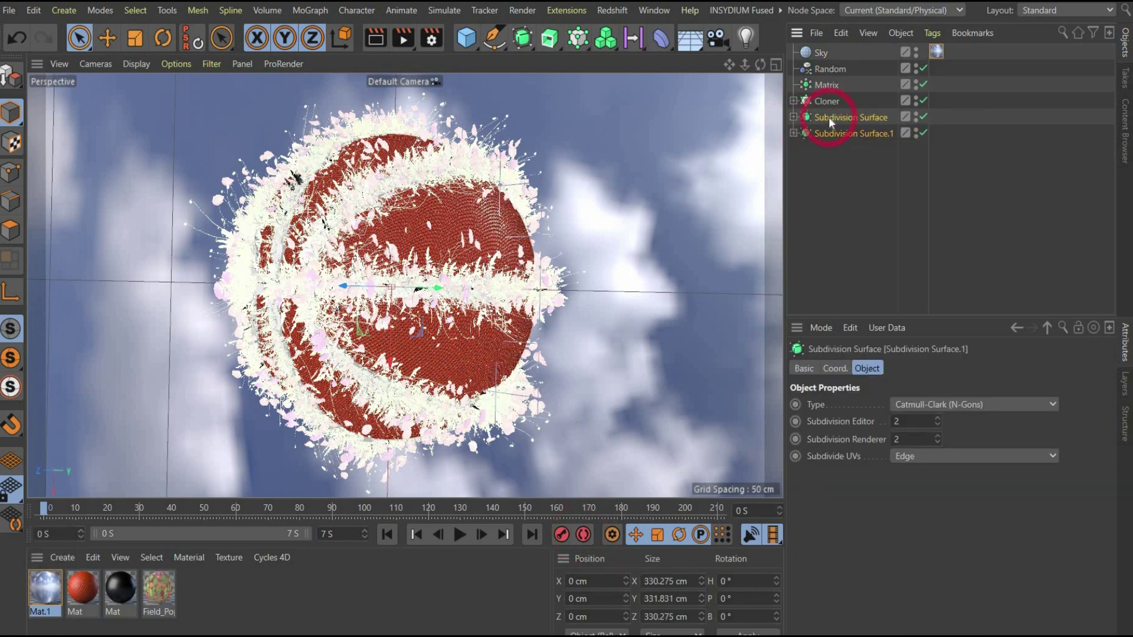
ctrl+click(821, 117)
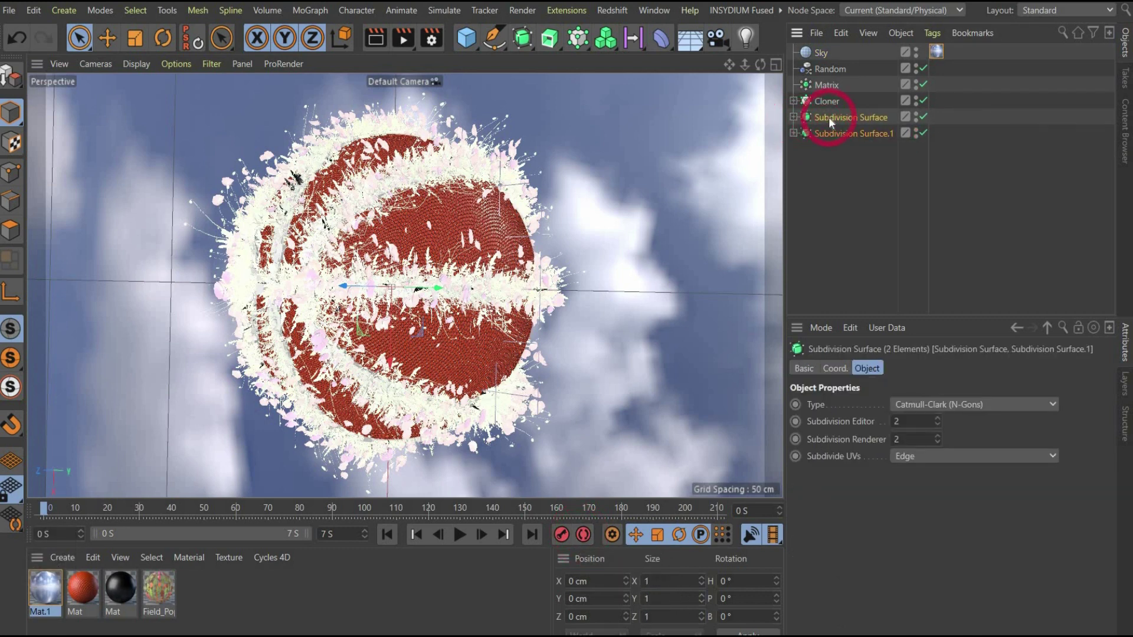
double_click(698, 511)
text(4)
key(Return)
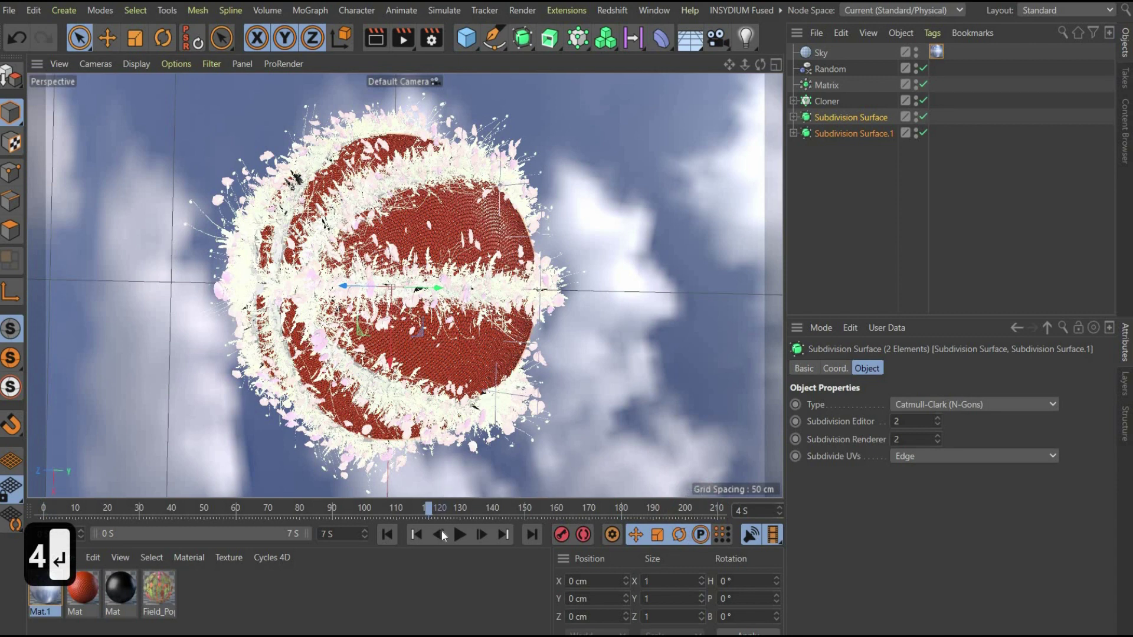
click(431, 511)
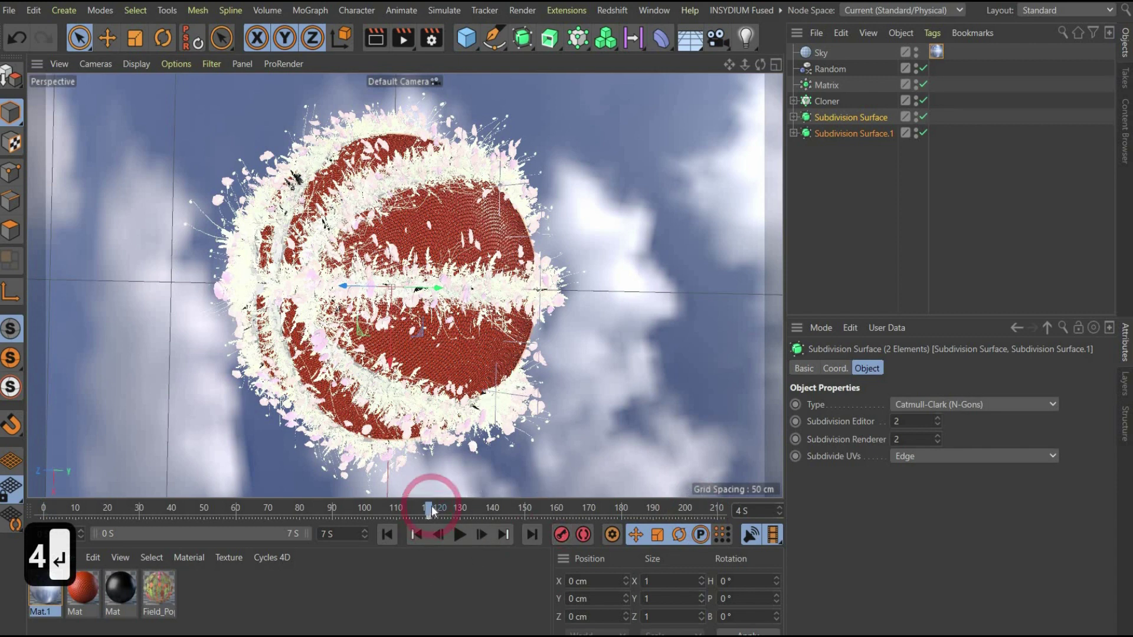
Step: Return to the timeline's start and rotate both Subdivision Surface objects to about H 180°, P -41° and B 180°
click(388, 534)
click(86, 497)
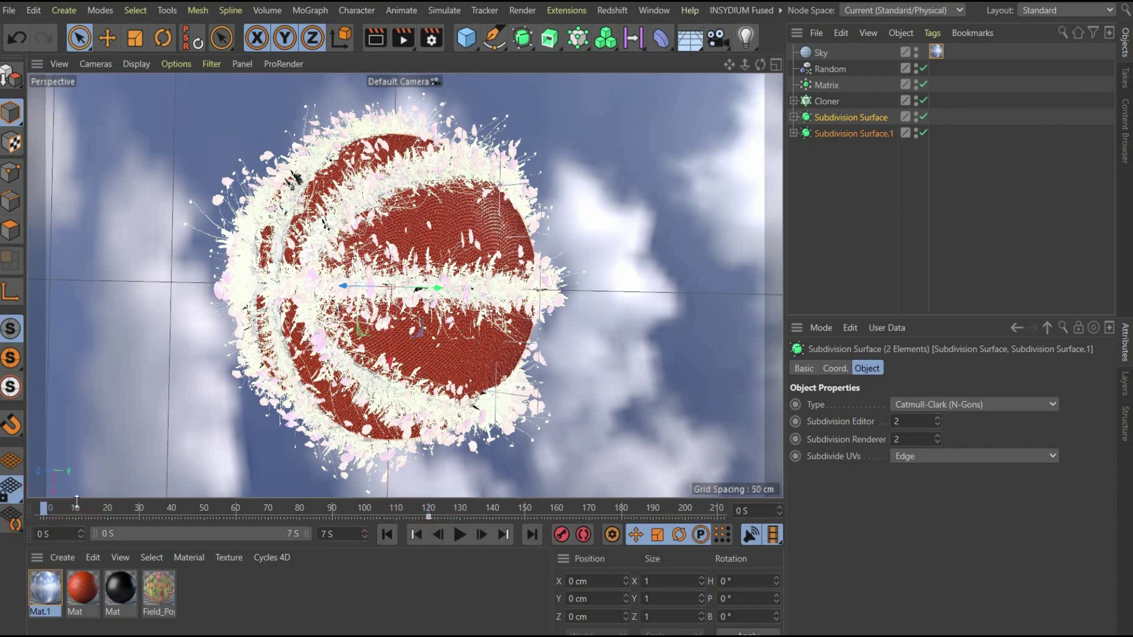
key(r)
click(383, 287)
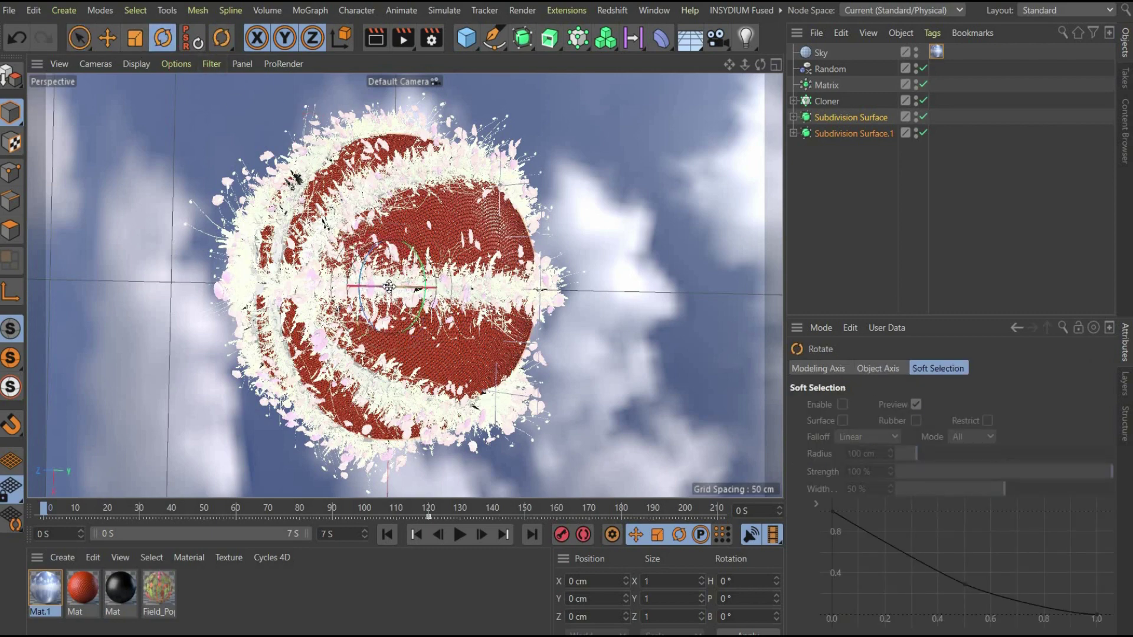
drag(390, 287, 0, 295)
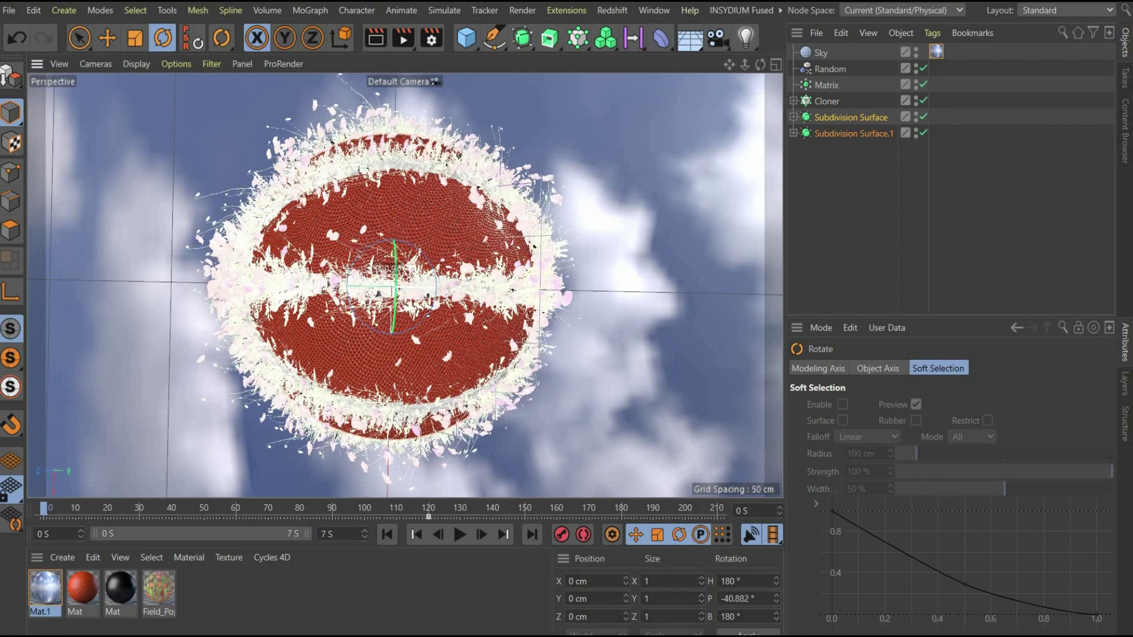
Step: Adjust the pitch of both Subdivision Surface objects to about -35° and record a keyframe for them at 0 seconds
drag(512, 290, 815, 285)
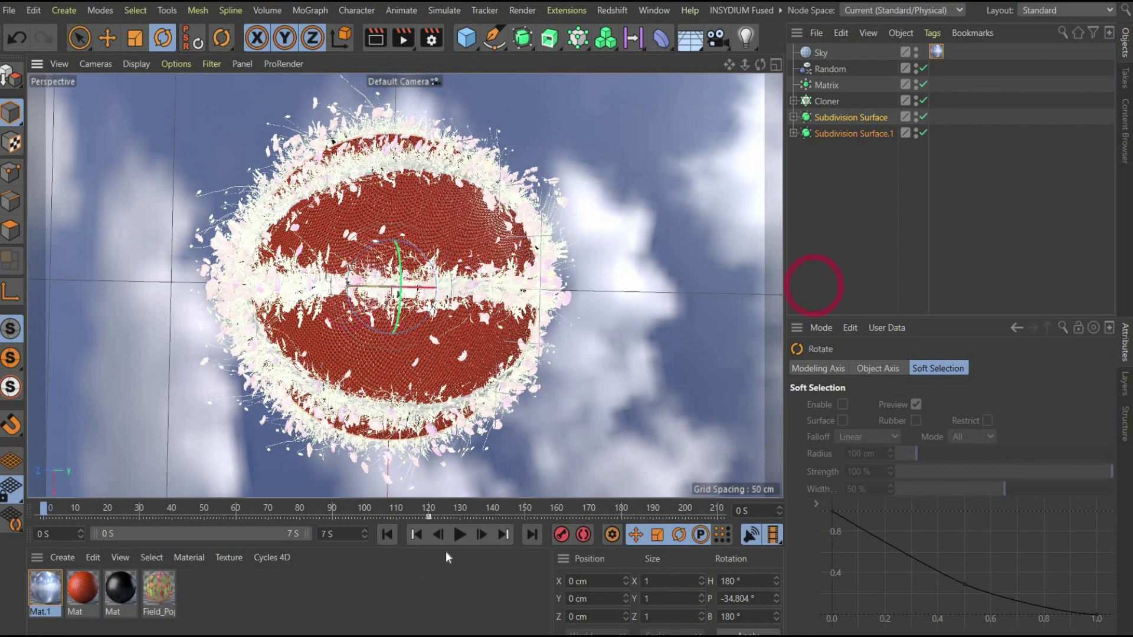
click(561, 534)
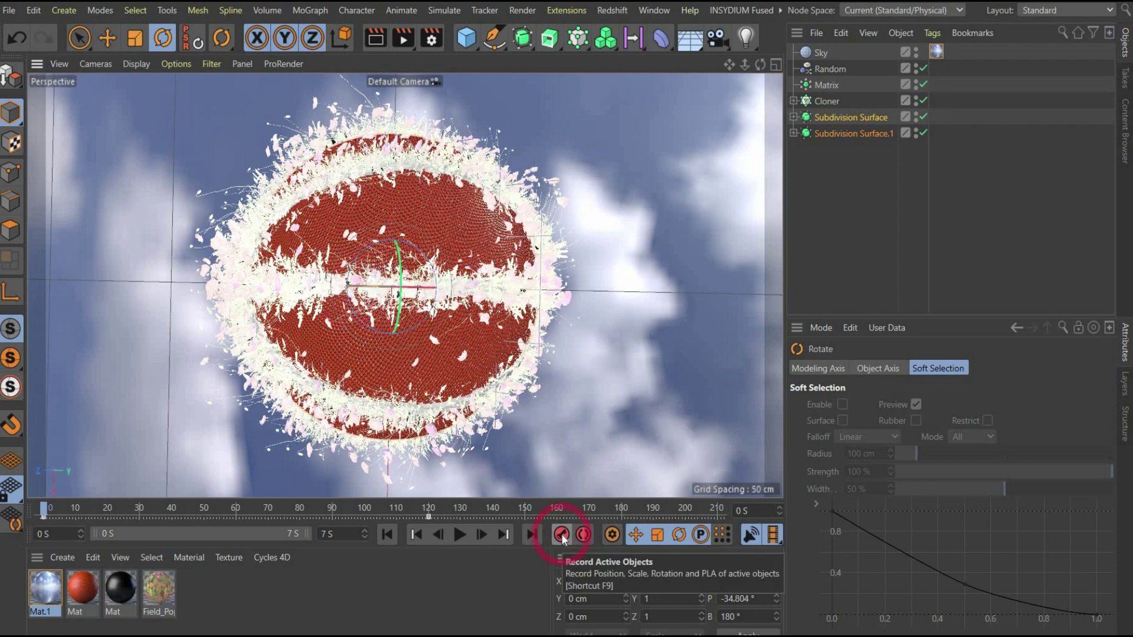
click(412, 397)
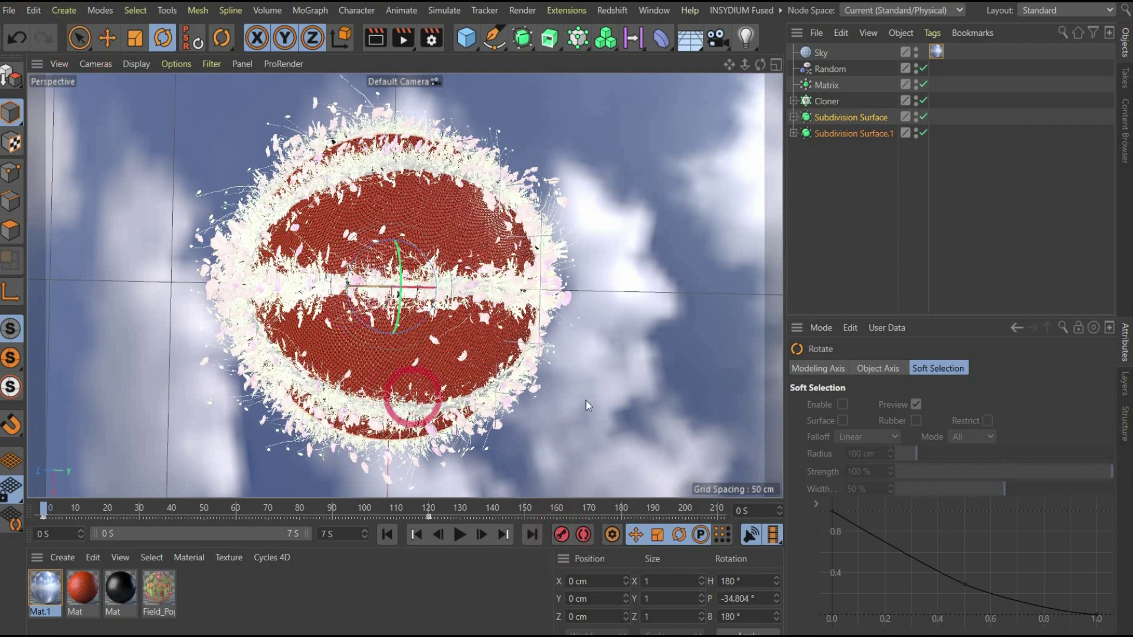
Step: Keyframe the Matrix object's transform scale at 0 on X, Y and Z at 2 seconds
click(829, 85)
click(951, 369)
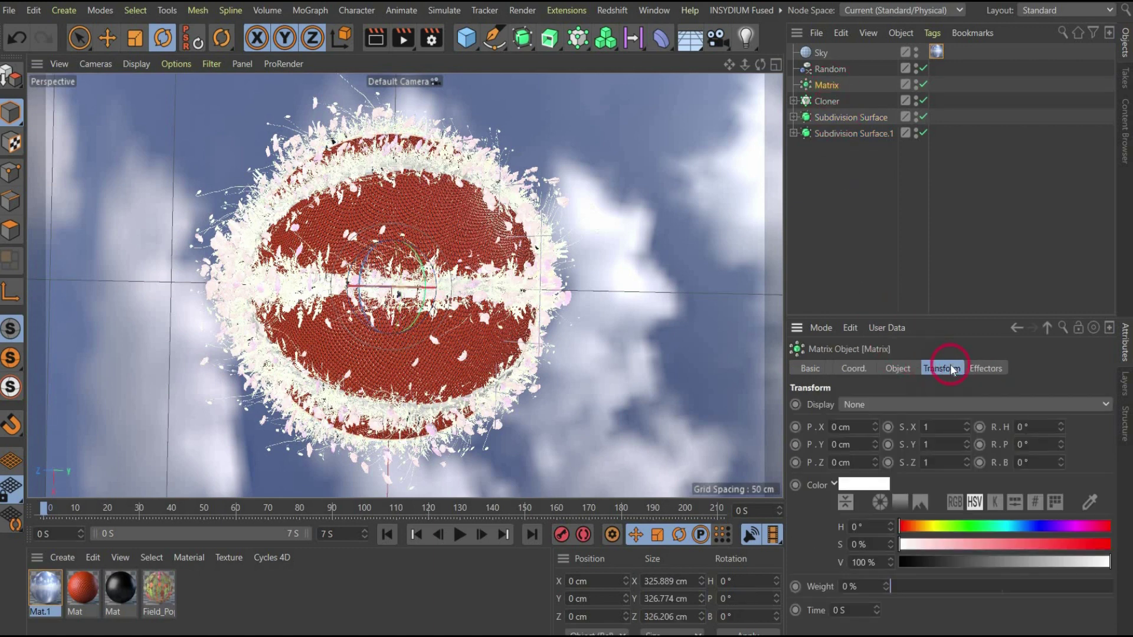
click(699, 508)
text(2)
key(Return)
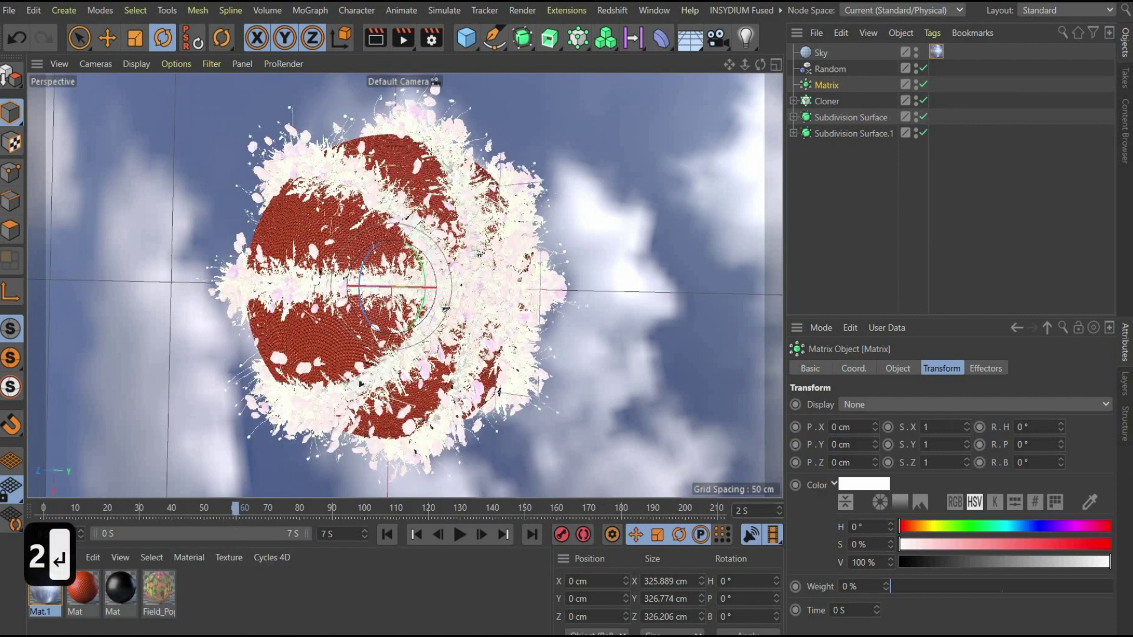
drag(933, 428, 880, 442)
text(00)
click(892, 462)
text(0)
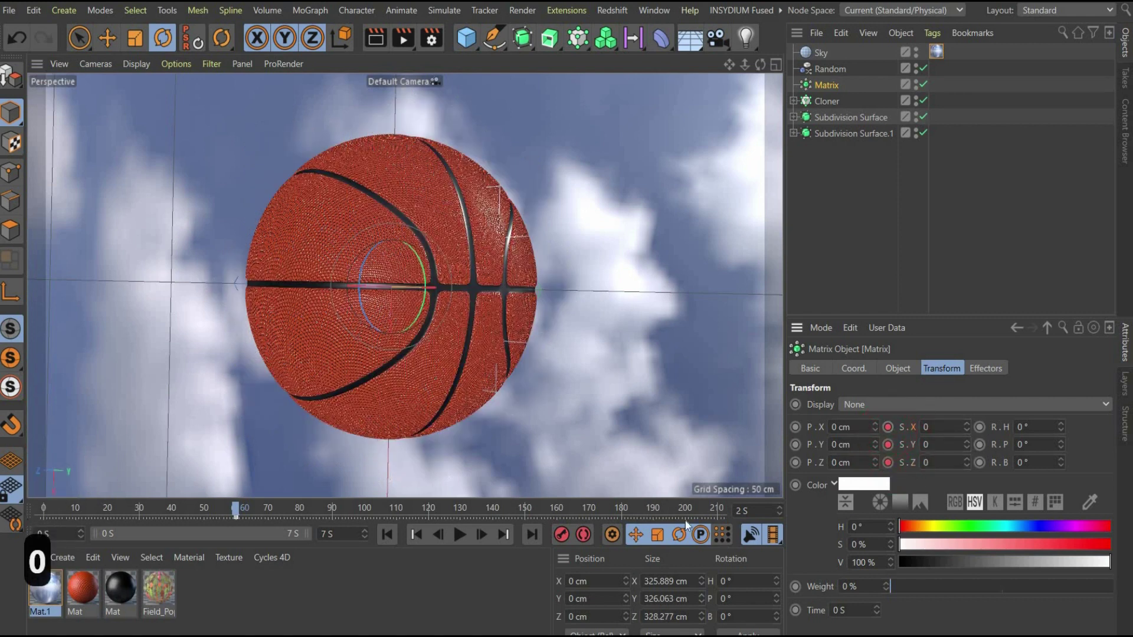
Step: Keyframe the Matrix object's transform scale at 1 on X, Y and Z at 5 seconds
drag(748, 511, 707, 511)
text(5)
key(Return)
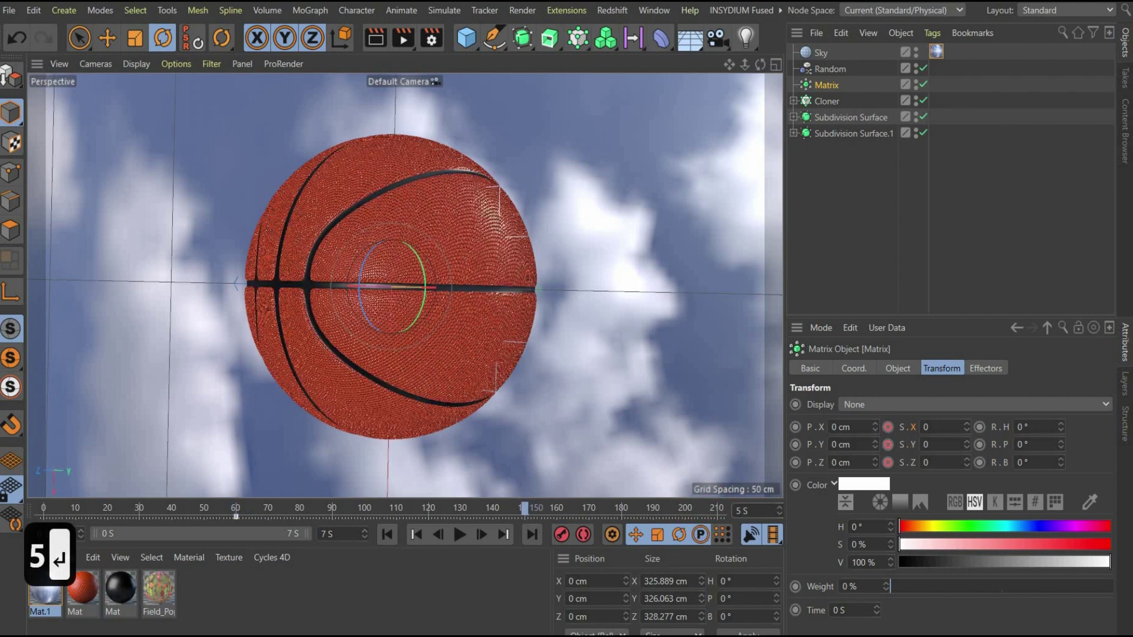
drag(937, 427, 890, 428)
text(111)
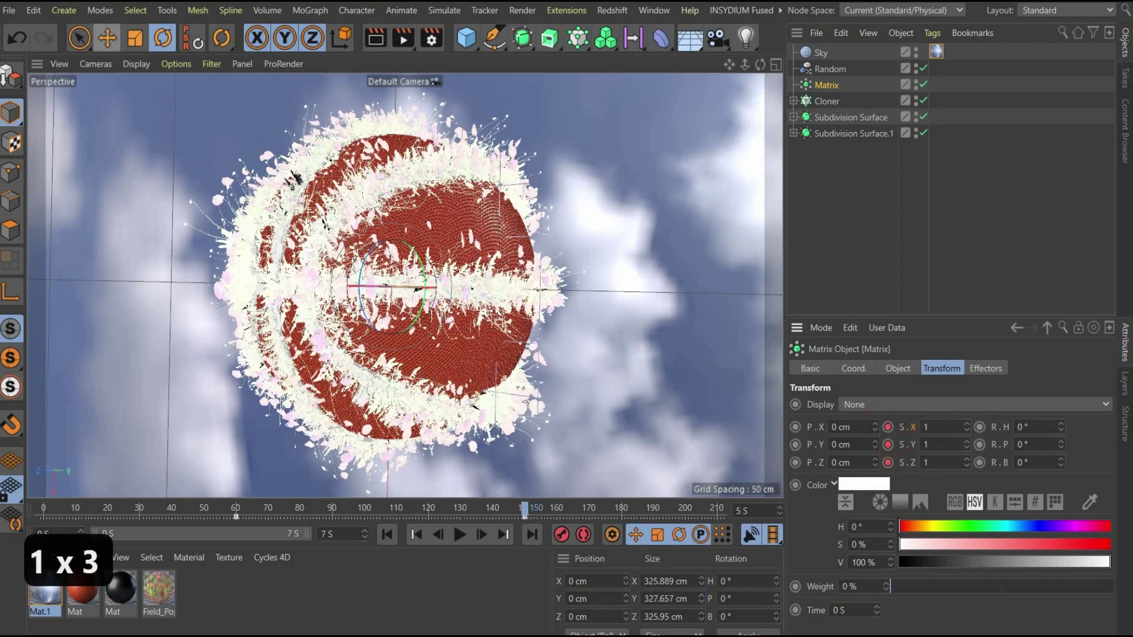
Step: Record keyframes for the Random effector's H, P and B rotation parameters at 5 seconds
click(818, 69)
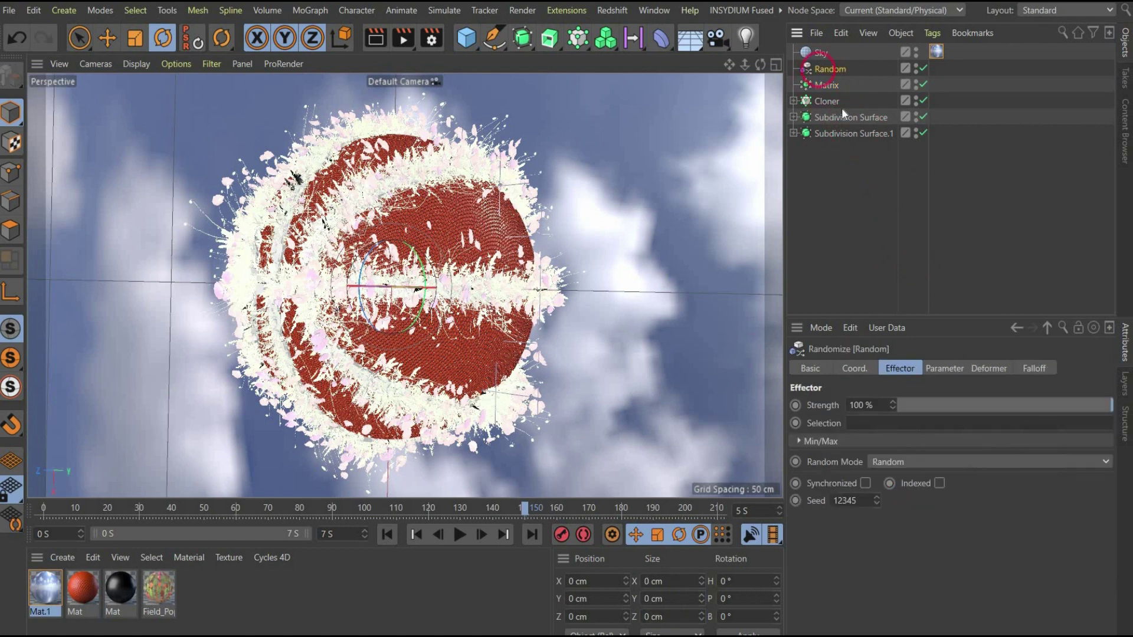
click(945, 370)
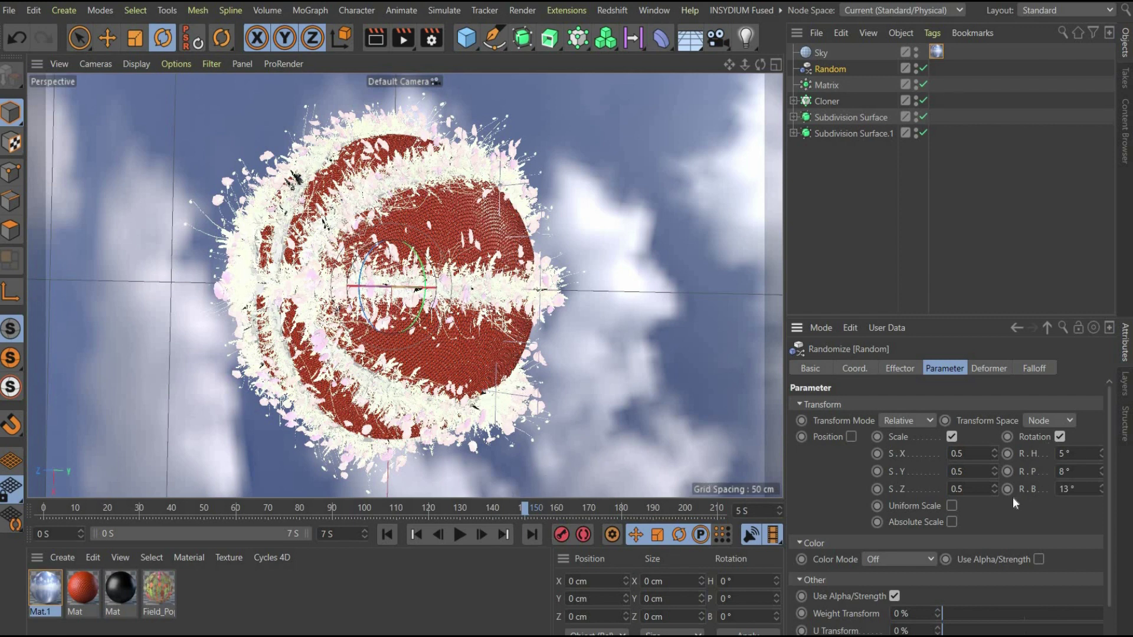
drag(1008, 490, 1007, 454)
Step: Set the Random effector's H, P and B rotation to 0° at 6 seconds and keyframe all three
drag(749, 511, 693, 509)
text(6)
key(Return)
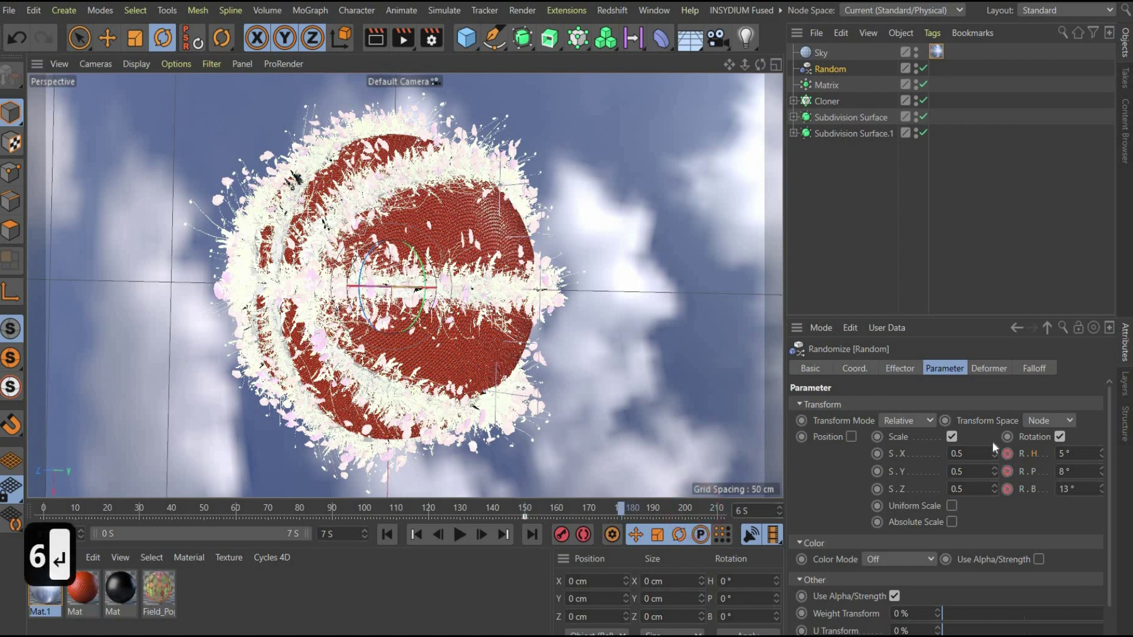
double_click(1031, 455)
text(0)
double_click(1067, 471)
text(00)
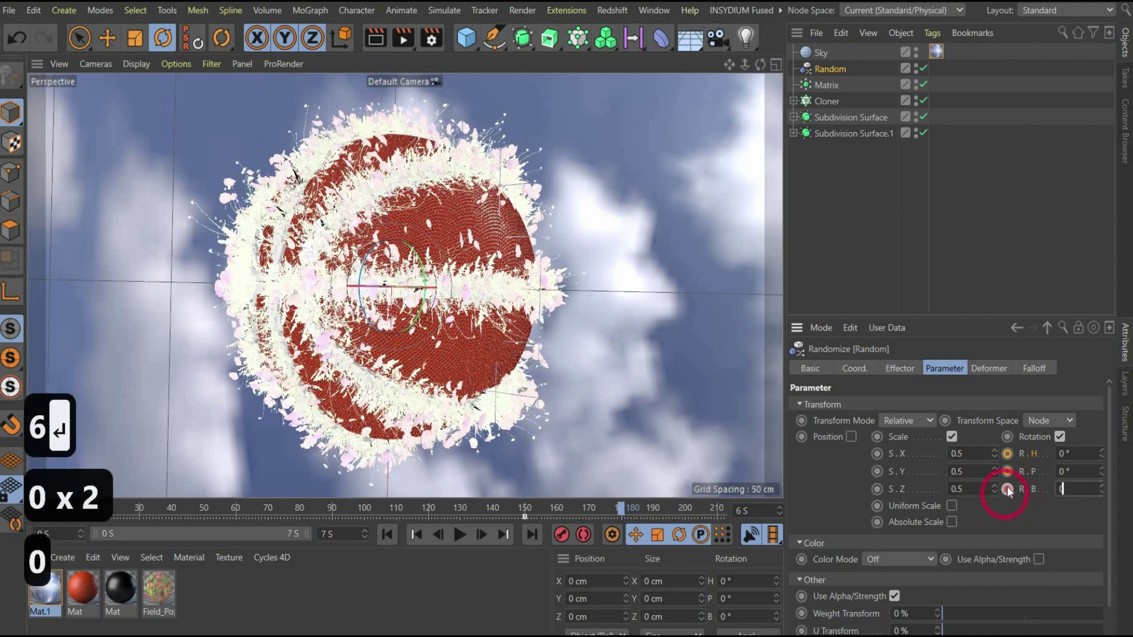
click(1008, 454)
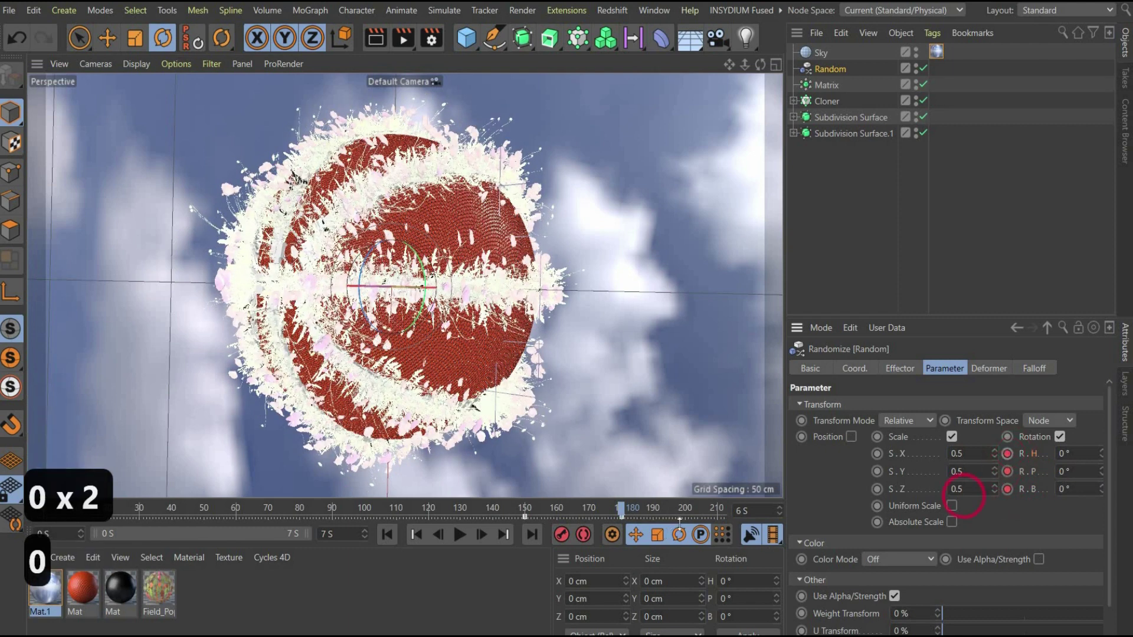
Step: Keyframe the Random effector's rotation at 7 seconds with H 6°, P 14° and B 3°, and scrub through the animation
click(533, 535)
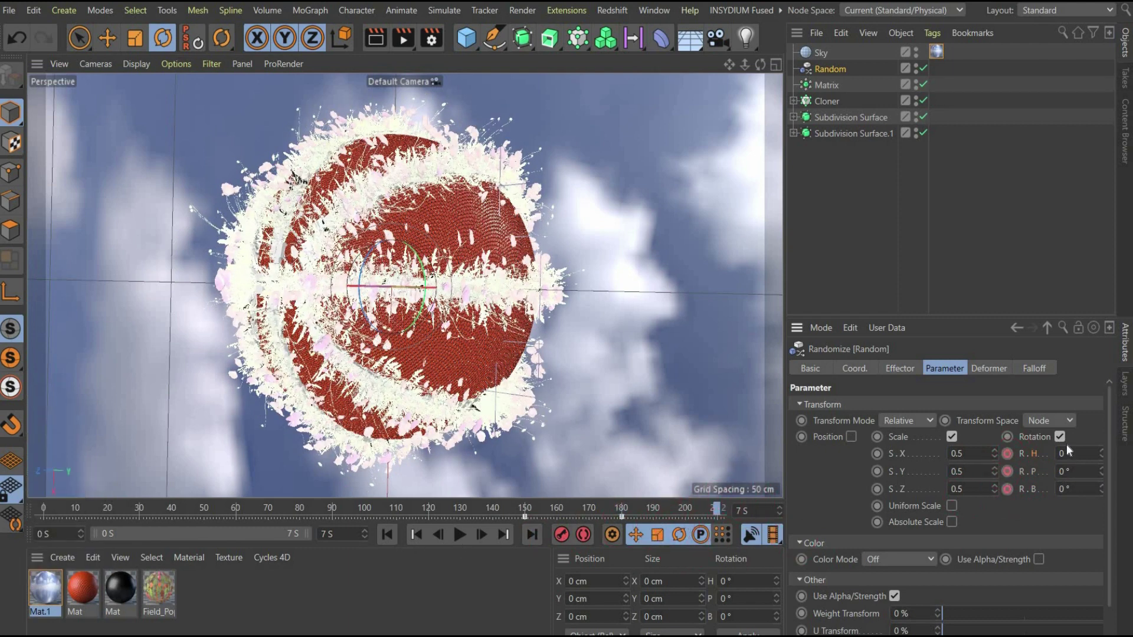
text(6)
key(Tab)
text(14)
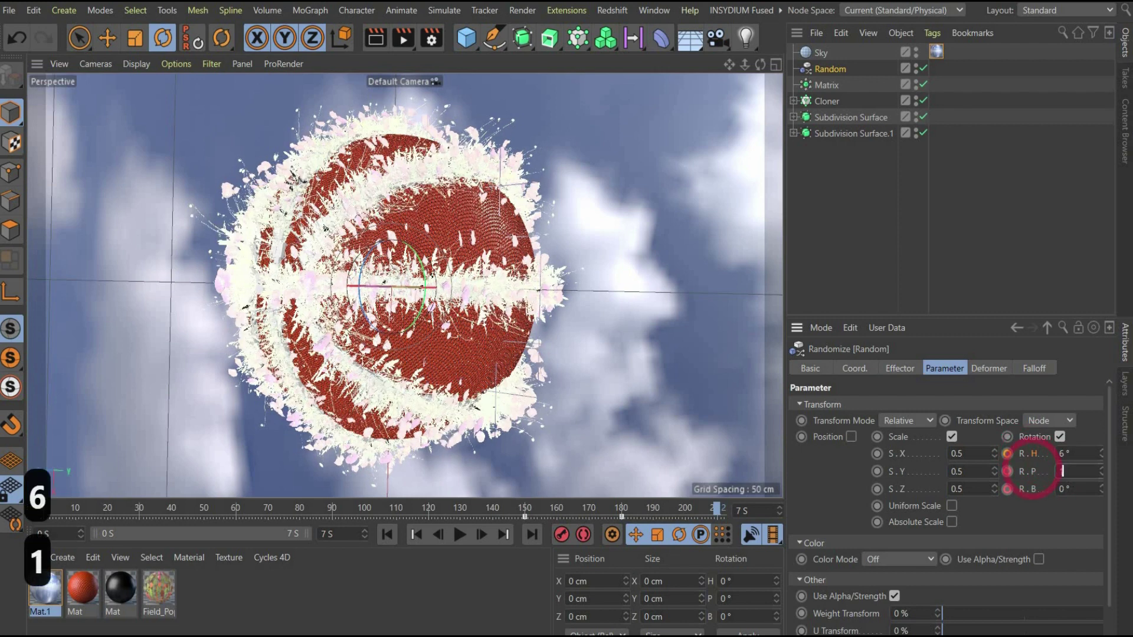
key(Tab)
text(3)
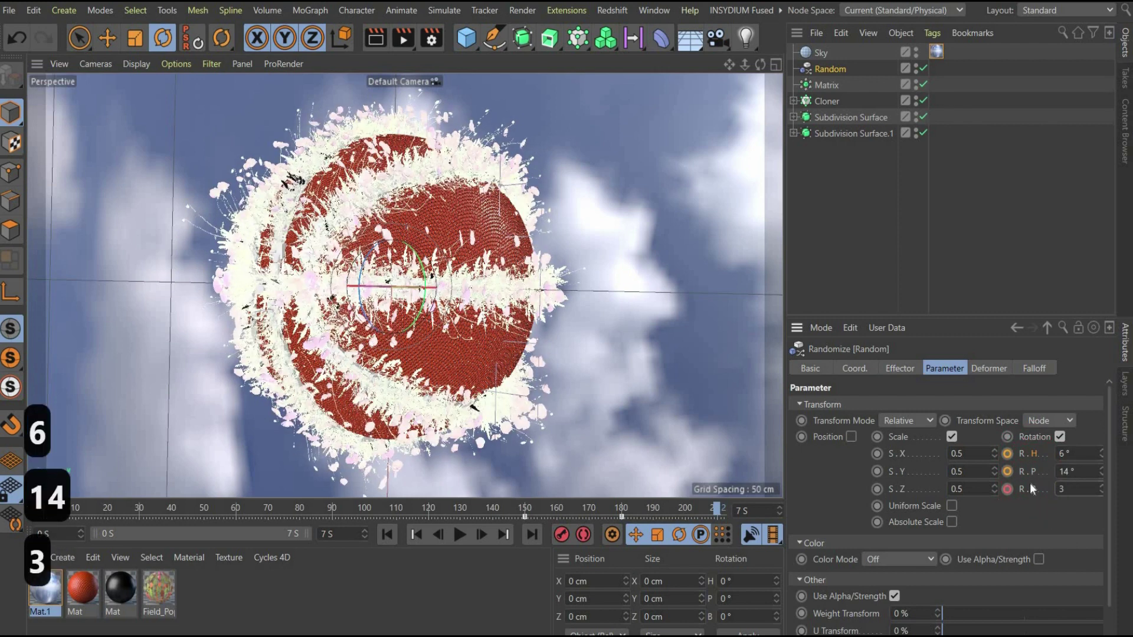
click(1014, 451)
click(1007, 471)
click(1007, 489)
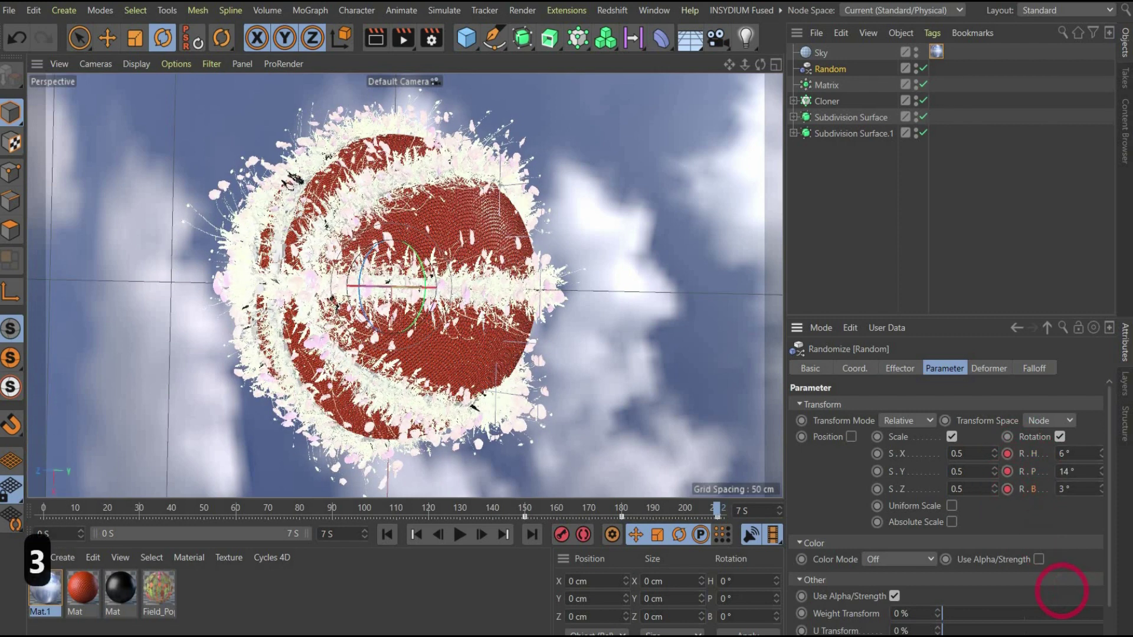
drag(717, 509, 50, 520)
click(531, 534)
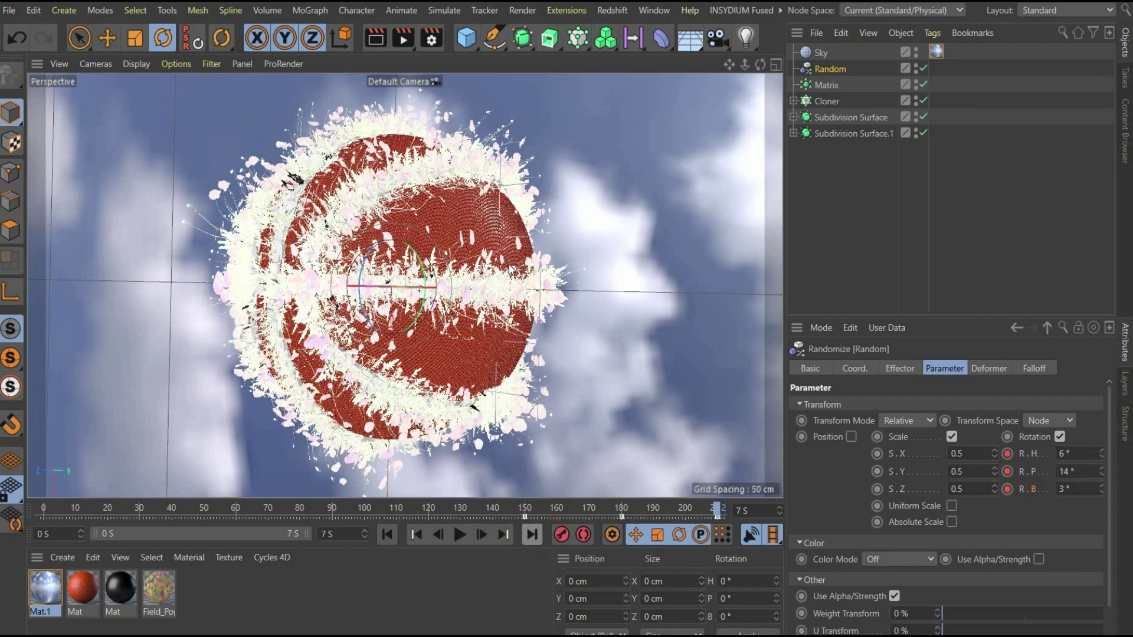
Step: Change the interpolation of all animation keys to linear in the F-Curve timeline, and close the timeline window
click(781, 7)
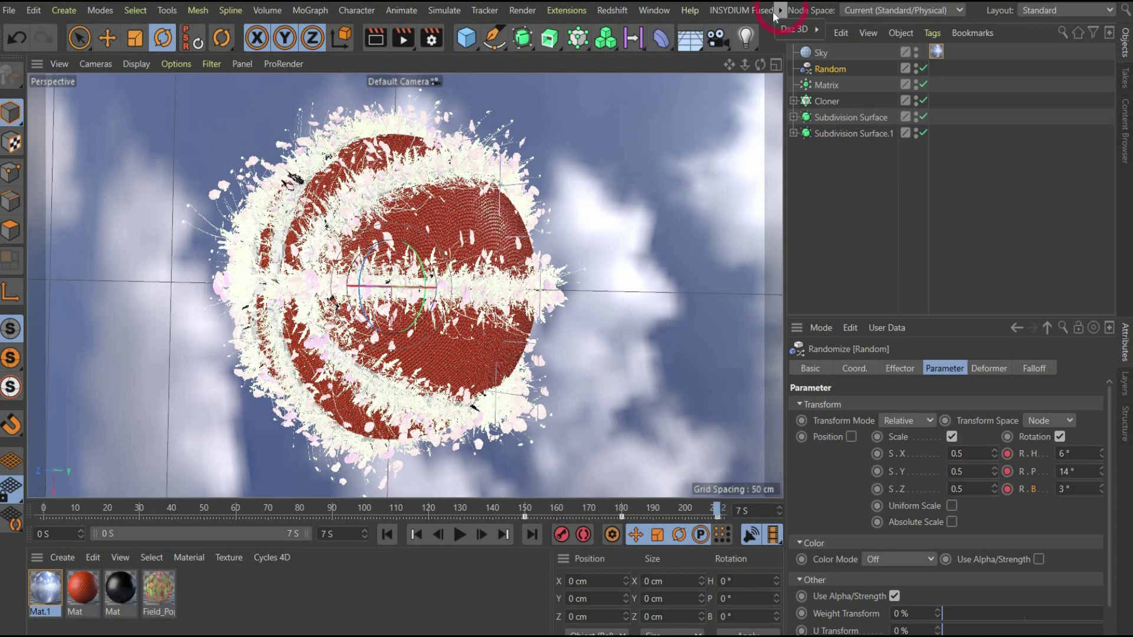
mouse_move(659, 12)
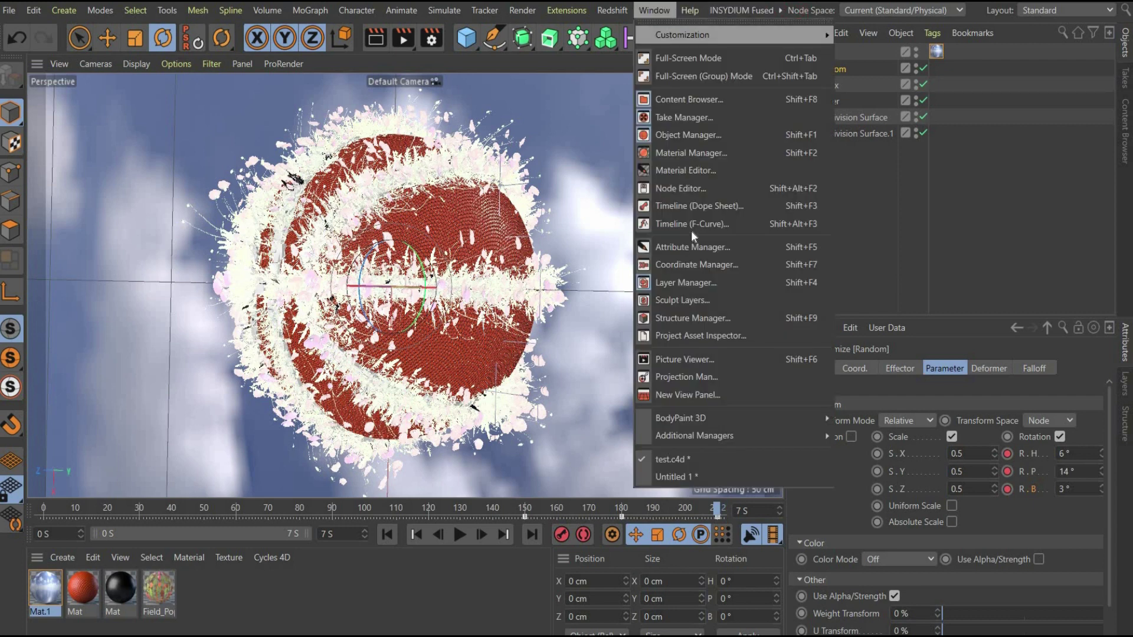
click(692, 229)
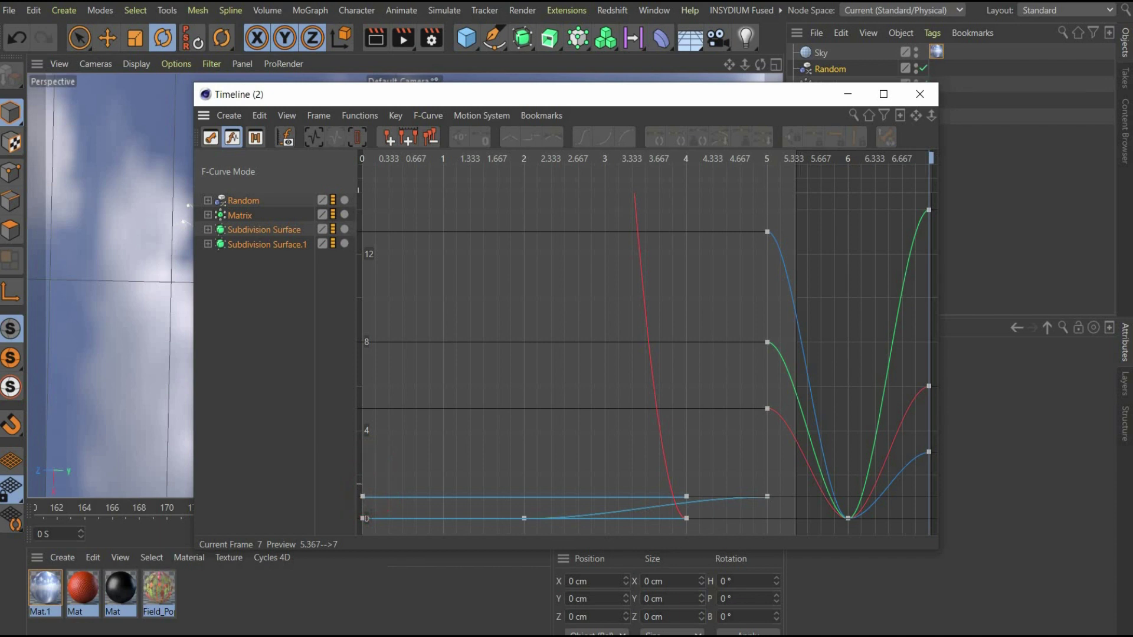
drag(359, 485, 430, 553)
key(ctrl+a)
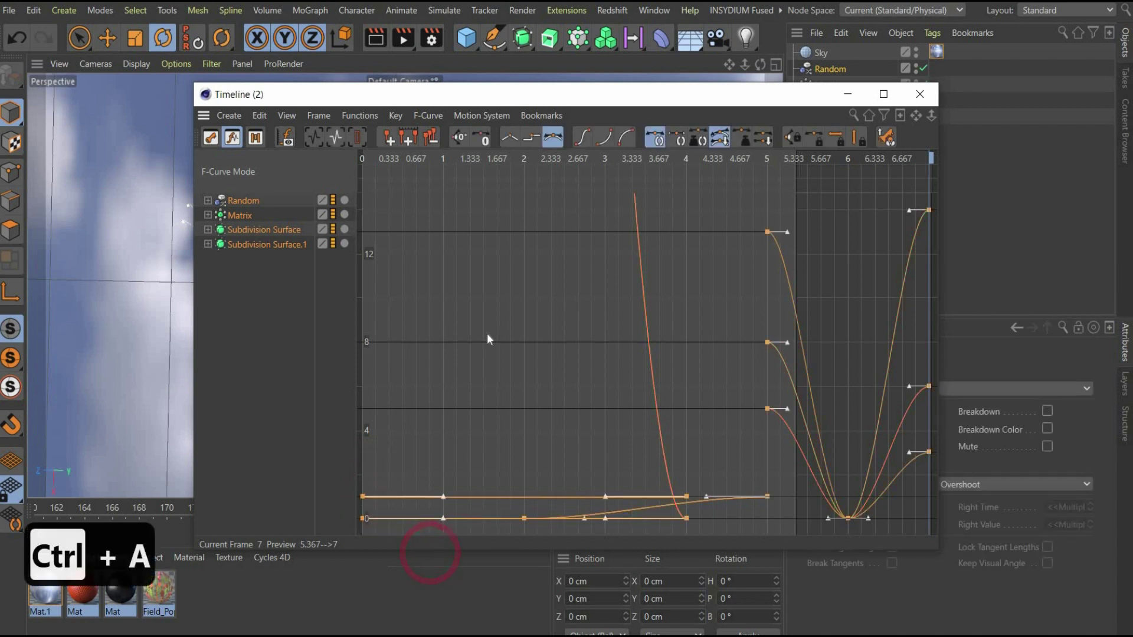
click(510, 138)
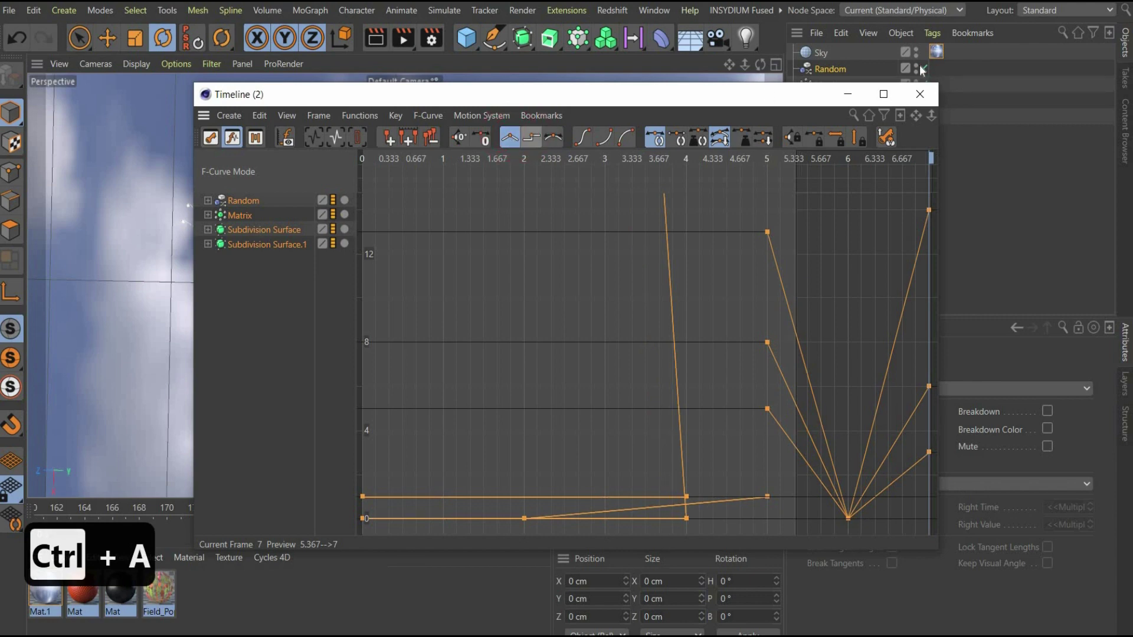
click(919, 94)
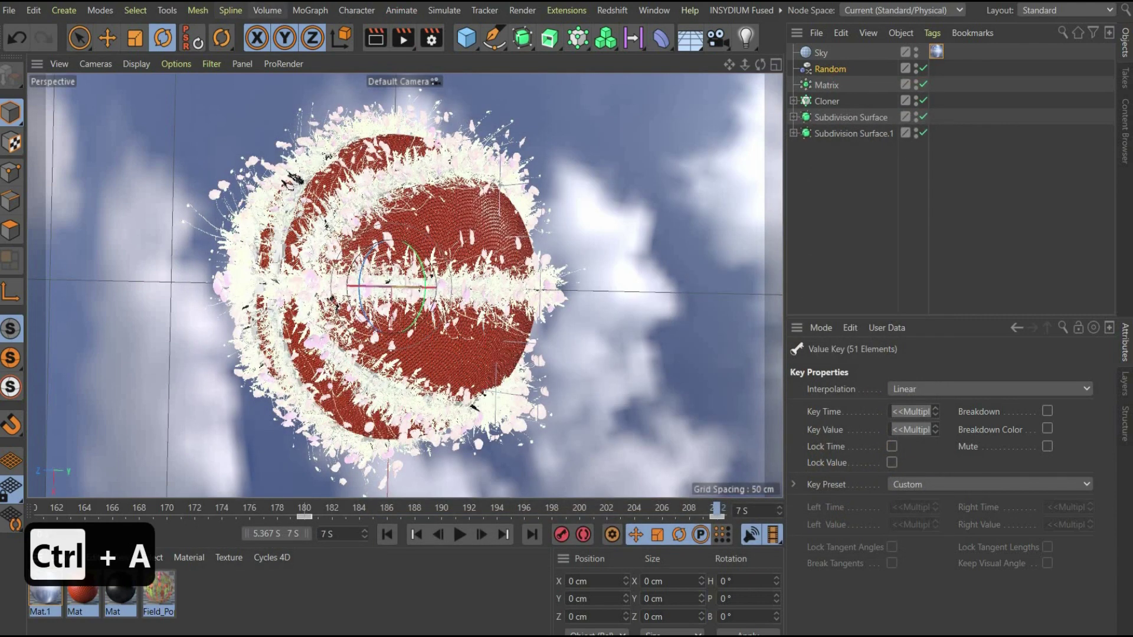
Step: Set the render output to 1080 x 1080 pixels with the frame range covering All Frames
click(432, 40)
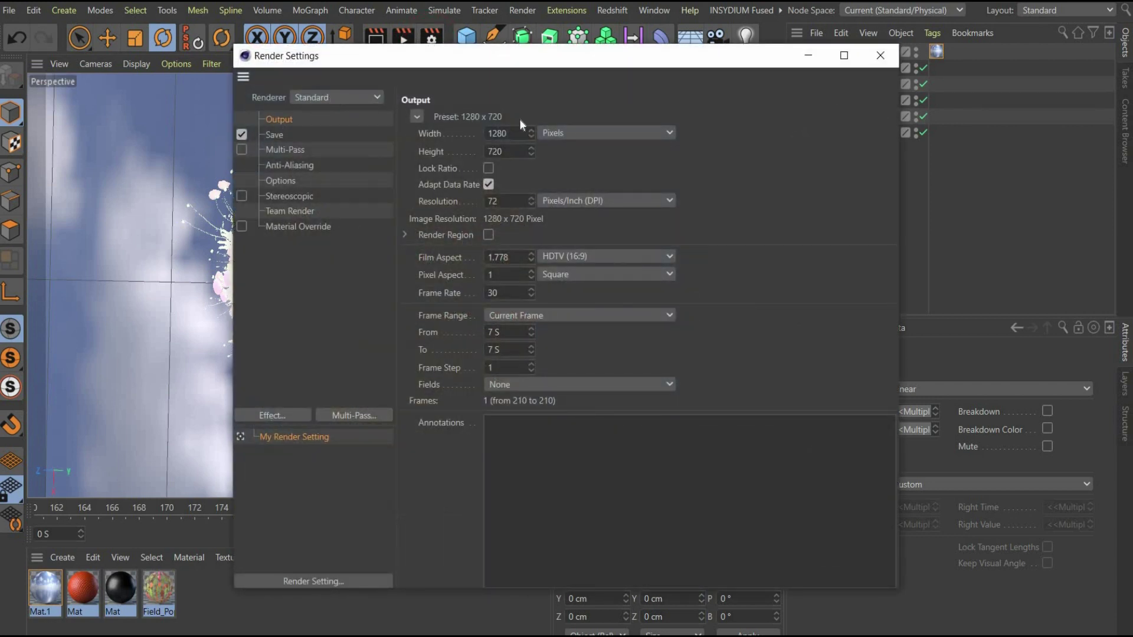
click(449, 131)
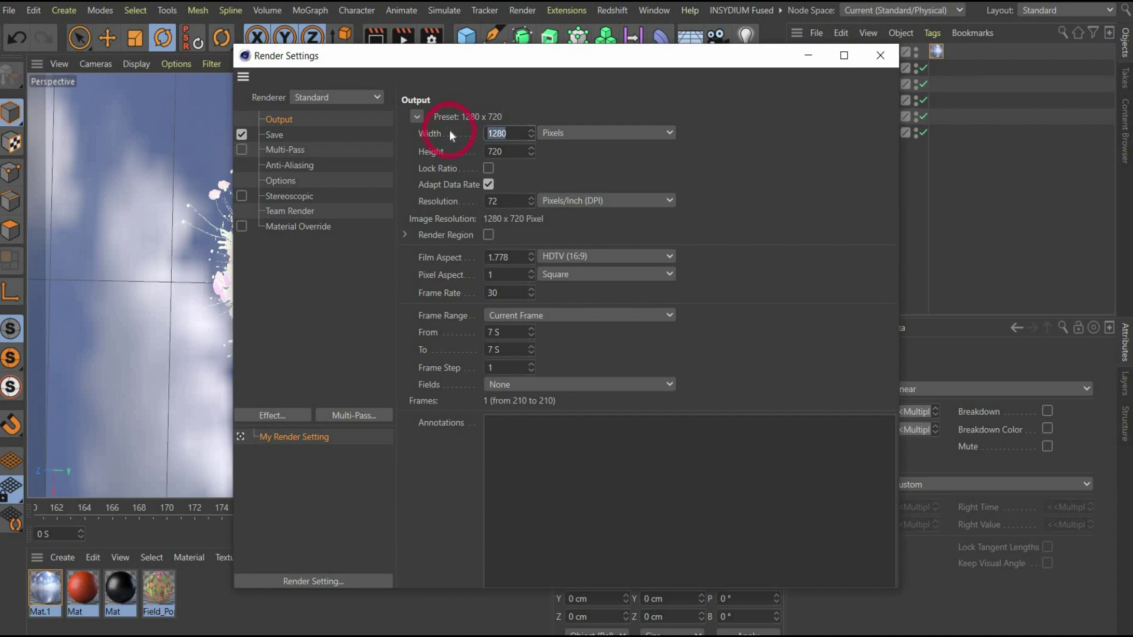
text(10)
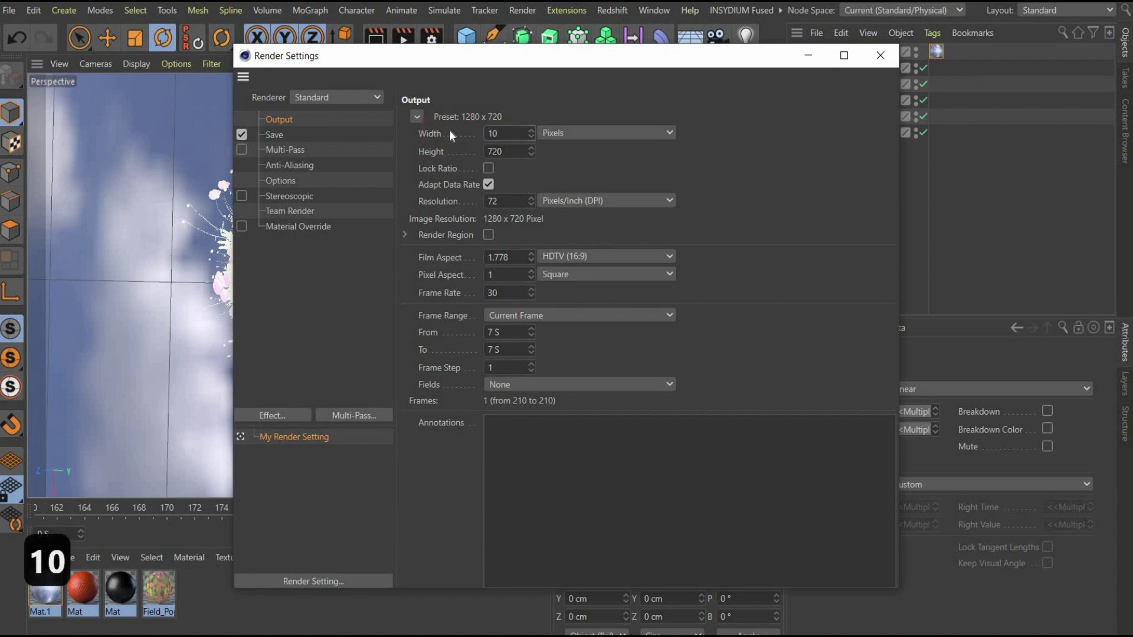
text(80)
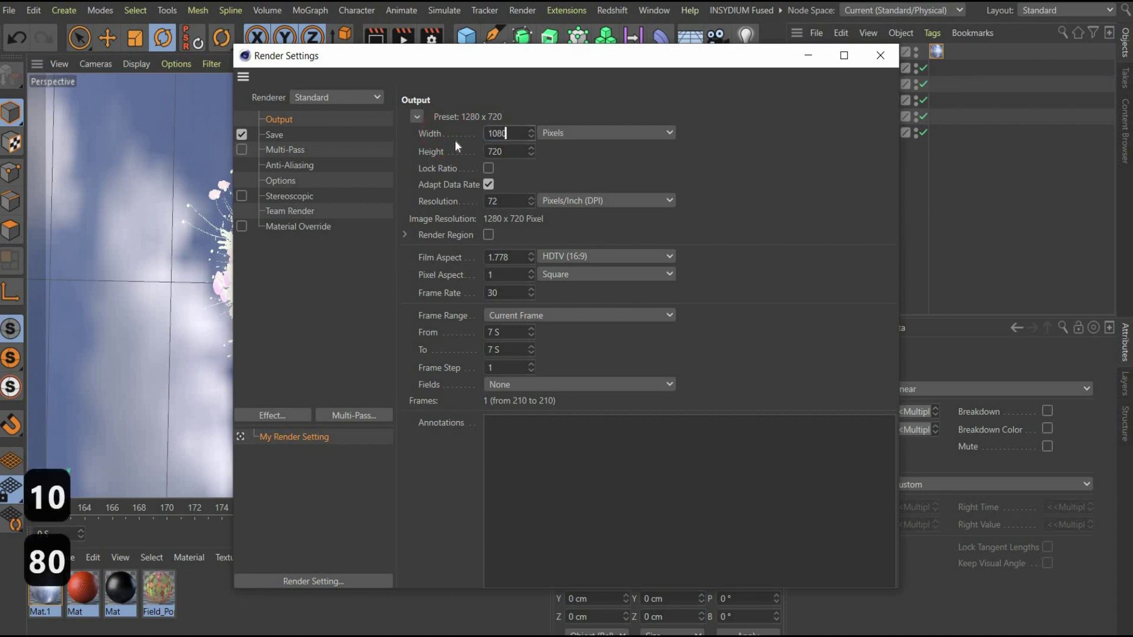
click(458, 146)
key(ctrl+c)
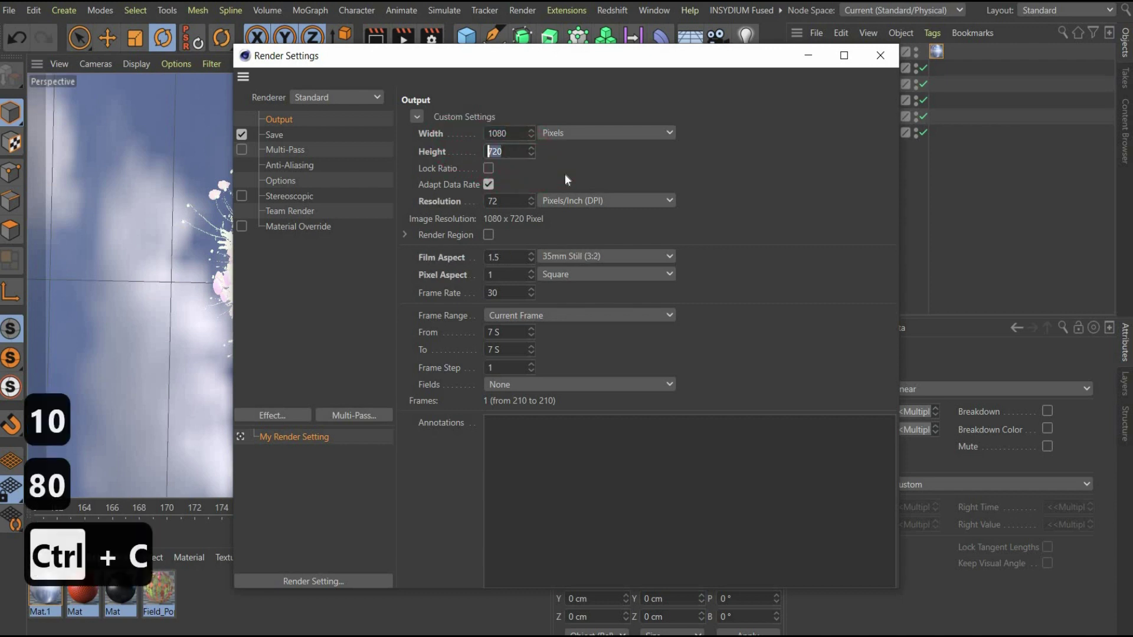
key(ctrl+v)
click(565, 175)
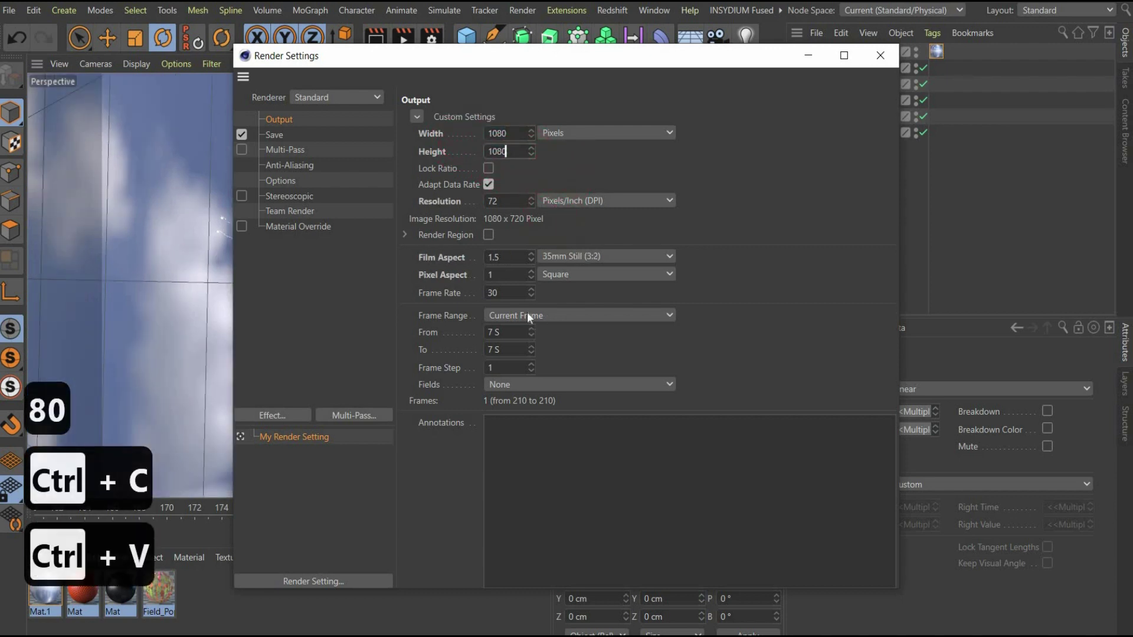
click(530, 317)
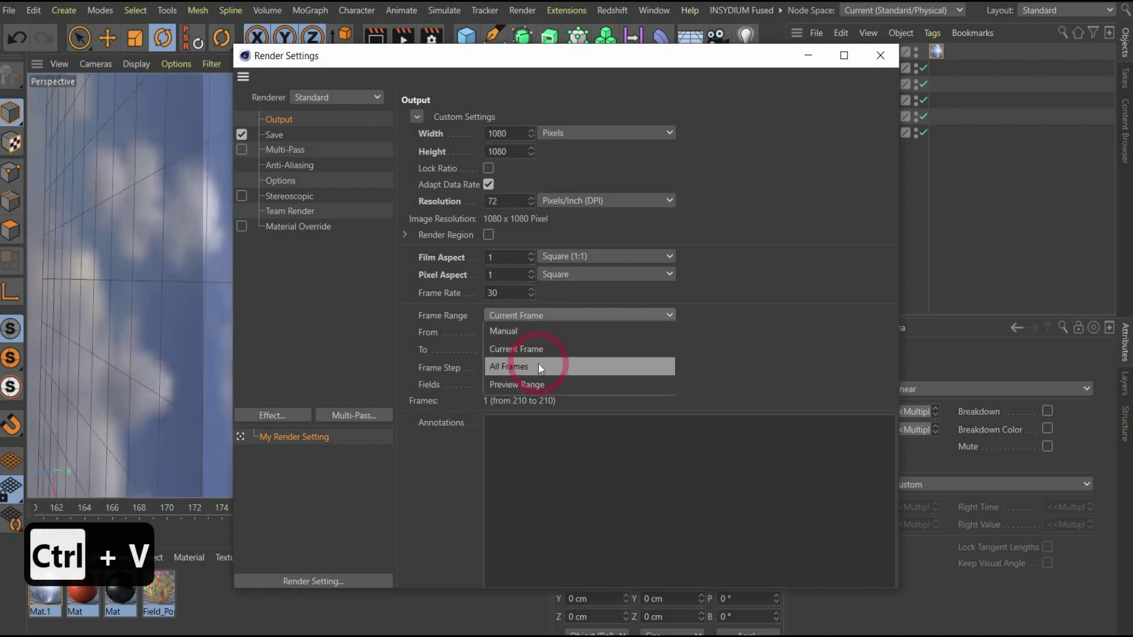
click(538, 367)
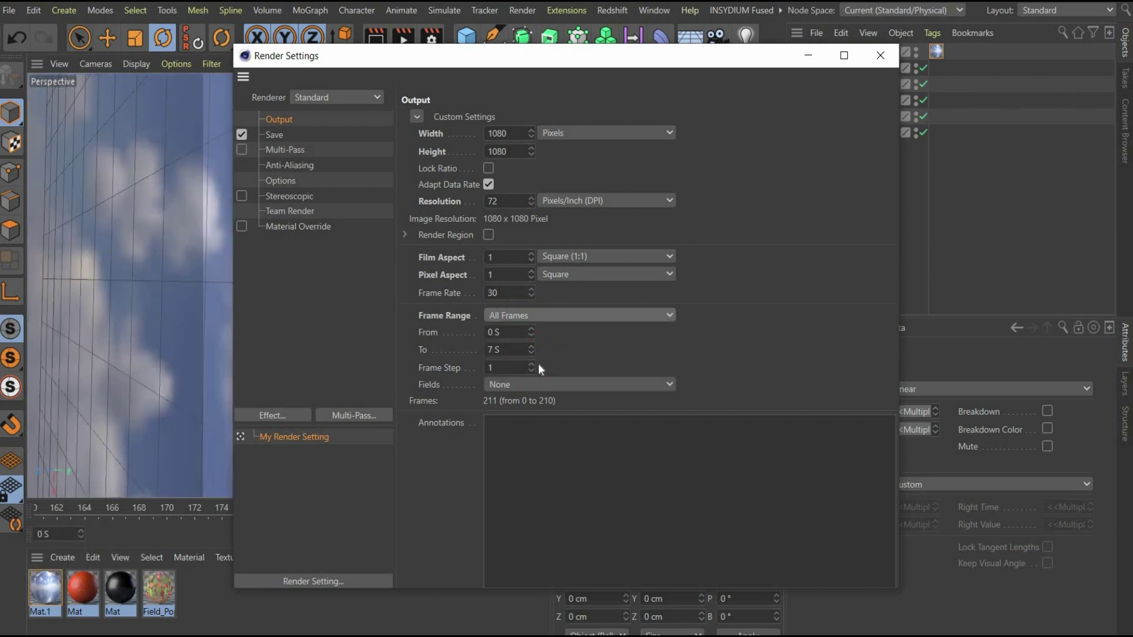
Step: Enable Alpha Channel, Straight Alpha and Separate Alpha in the render's save options
click(275, 134)
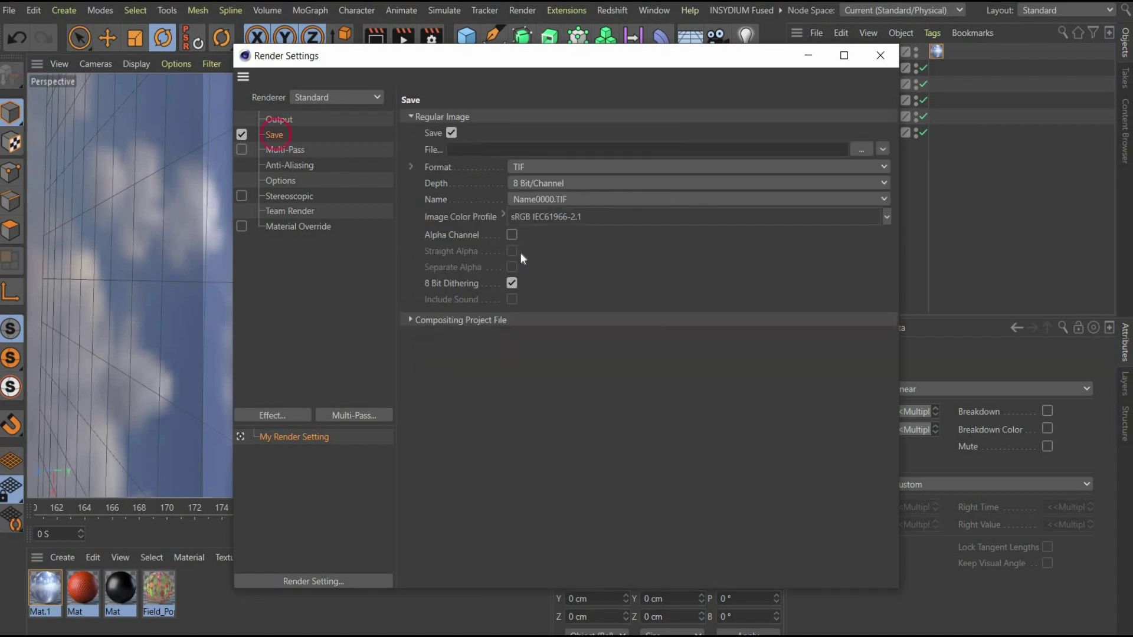
click(511, 234)
click(511, 250)
click(512, 267)
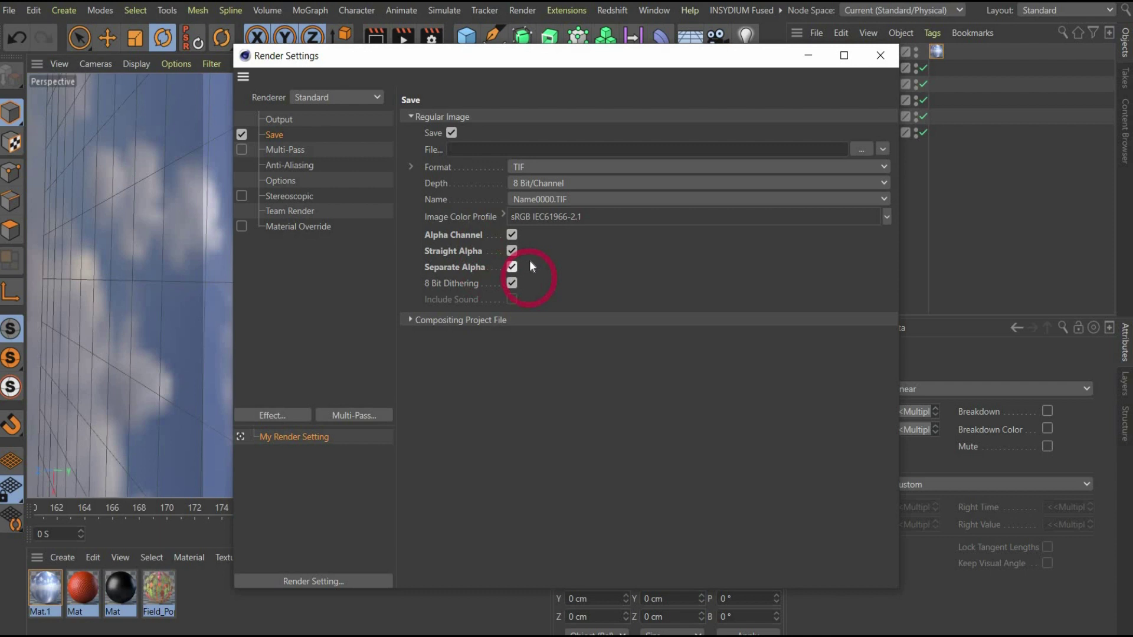
Step: Add the Ambient Occlusion effect with Use Sky Environment enabled and close the render settings
click(271, 416)
click(374, 183)
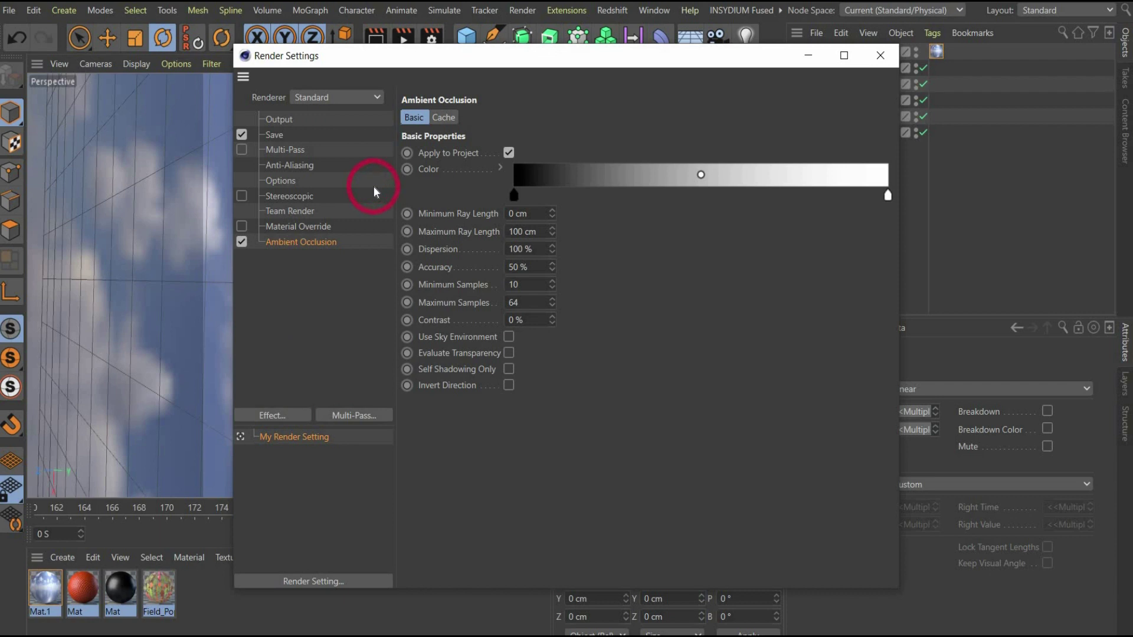
click(508, 337)
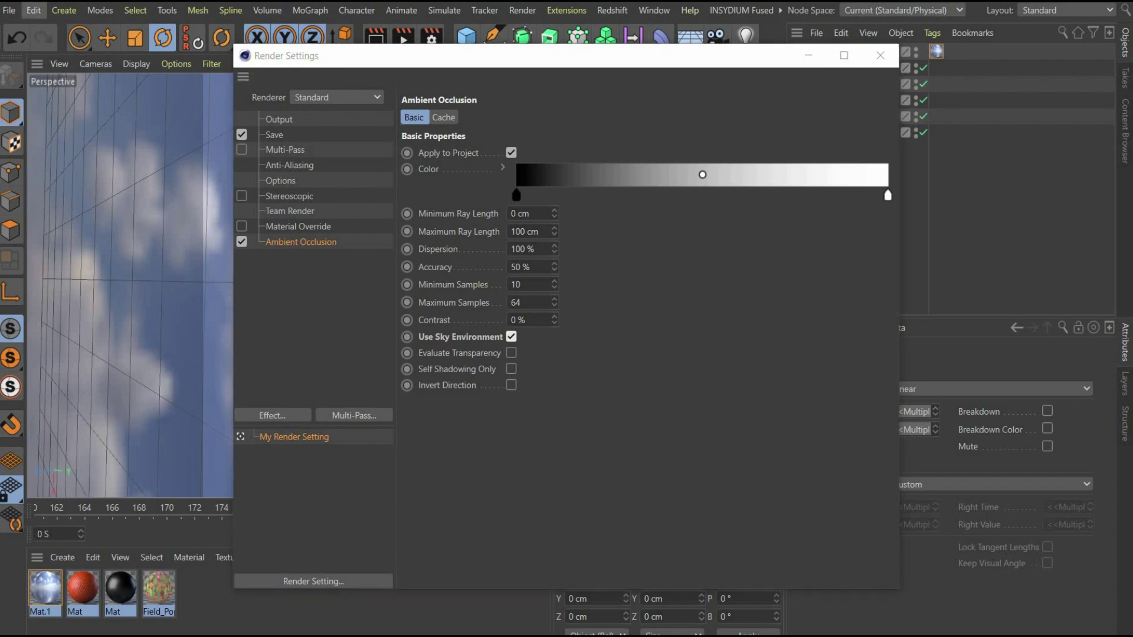
click(879, 56)
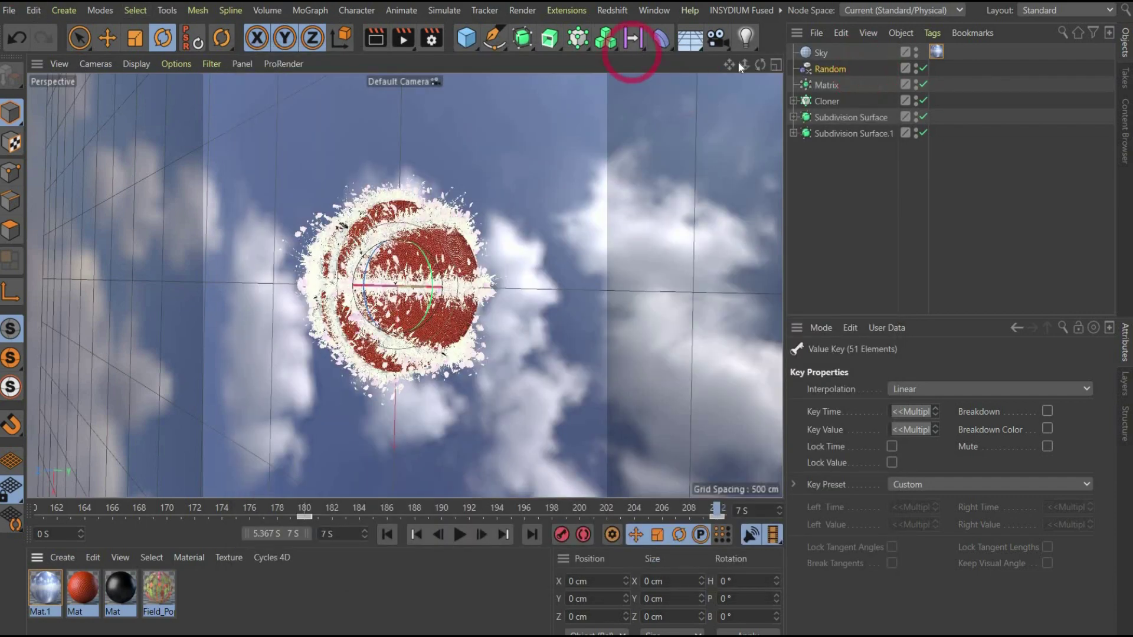